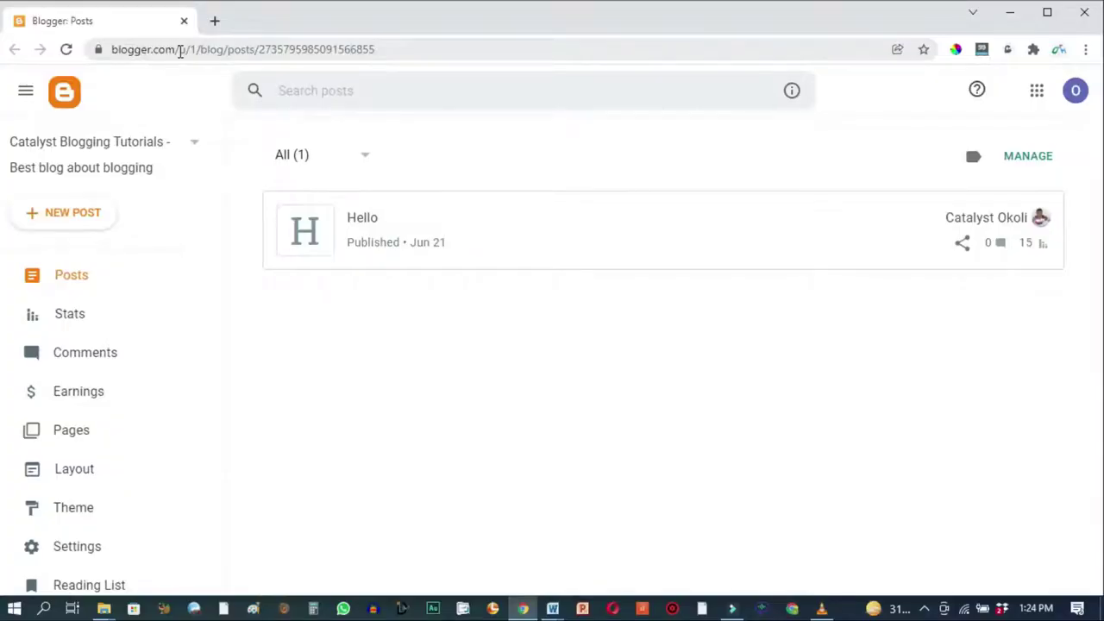
Create a new blog post titled "Adsense Tips To Earn More Money With Your Blog"
{"action": "left_click", "coordinate": [1089, 94]}
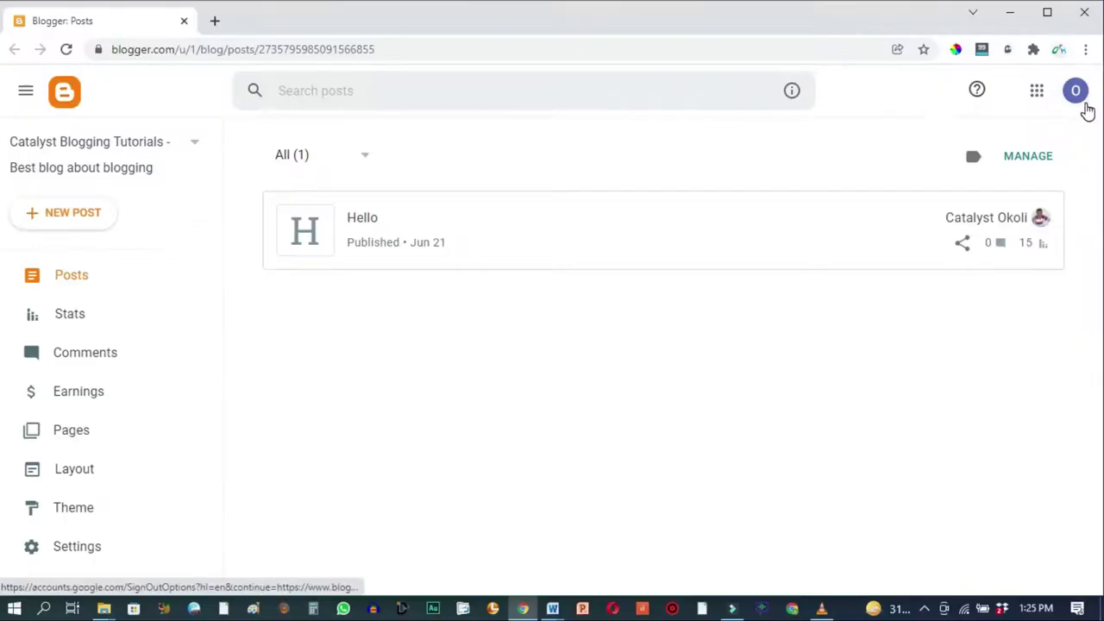
{"action": "mouse_move", "coordinate": [607, 264]}
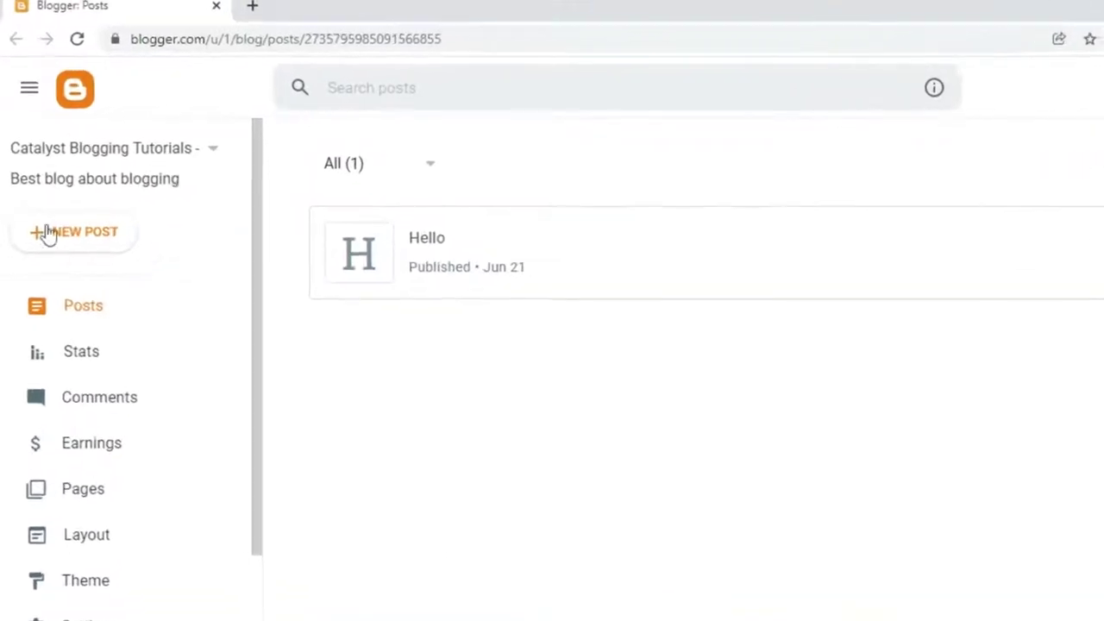
{"action": "left_click", "coordinate": [121, 324]}
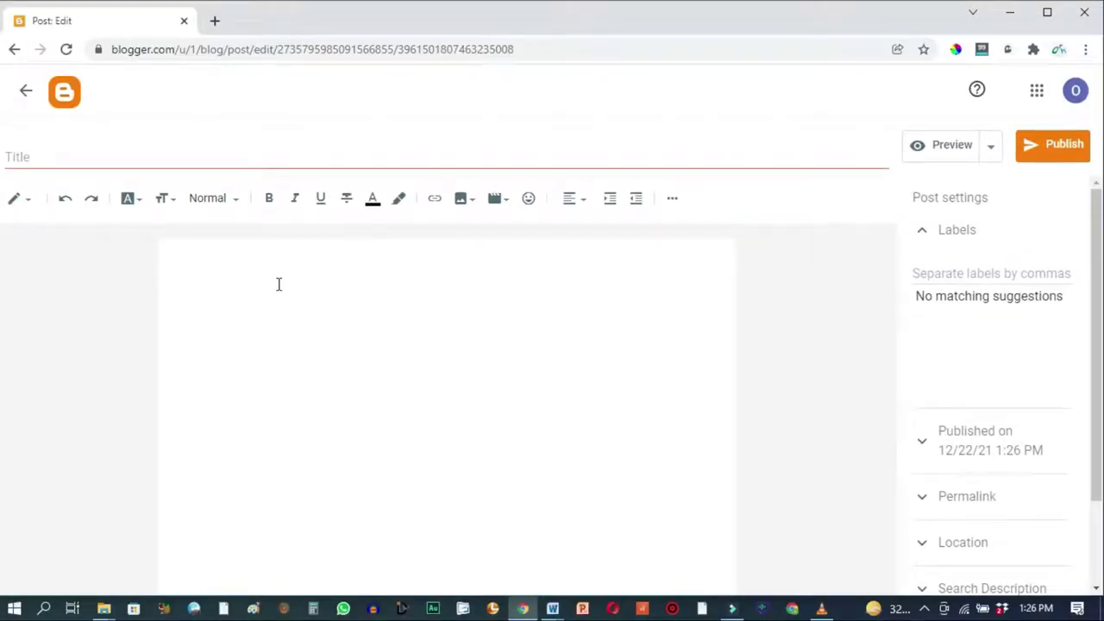
{"action": "left_click", "coordinate": [36, 157]}
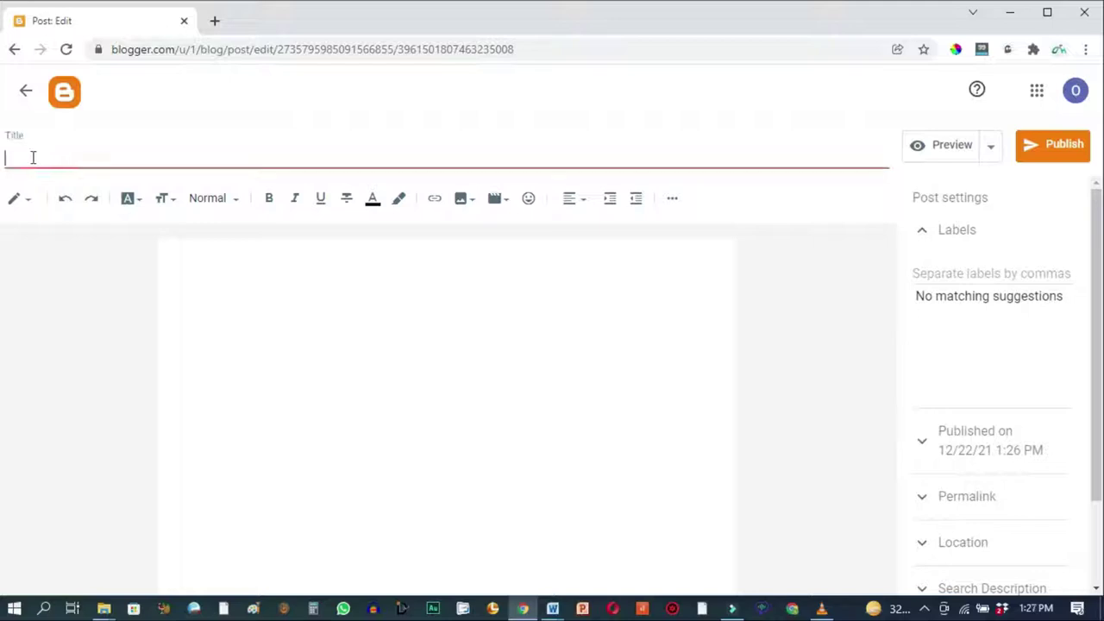
{"action": "left_click", "coordinate": [164, 157]}
{"action": "type", "text": "Adsens"}
{"action": "type", "text": "e Tips To E"}
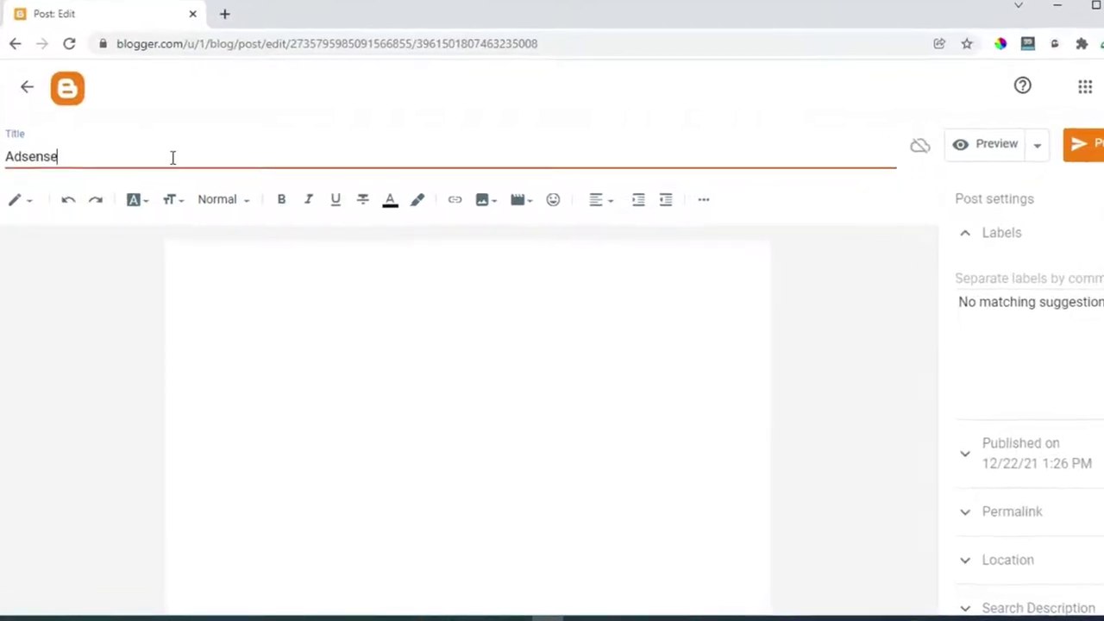
{"action": "type", "text": "arn More"}
{"action": "type", "text": "Money With Your Blog"}
Start the post body with "Adsense is one of the most important revenue generators for blogs and websites." and paste the remaining article text below it
{"action": "left_click", "coordinate": [312, 313]}
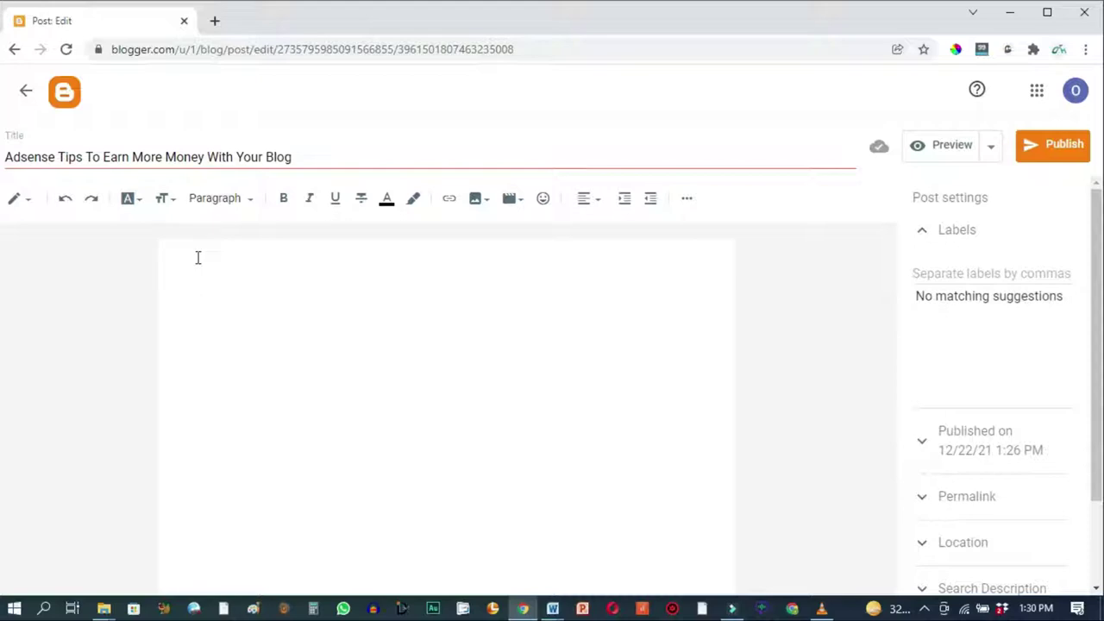
{"action": "type", "text": "Adsense is one of the most important revenue generators for blogs an"}
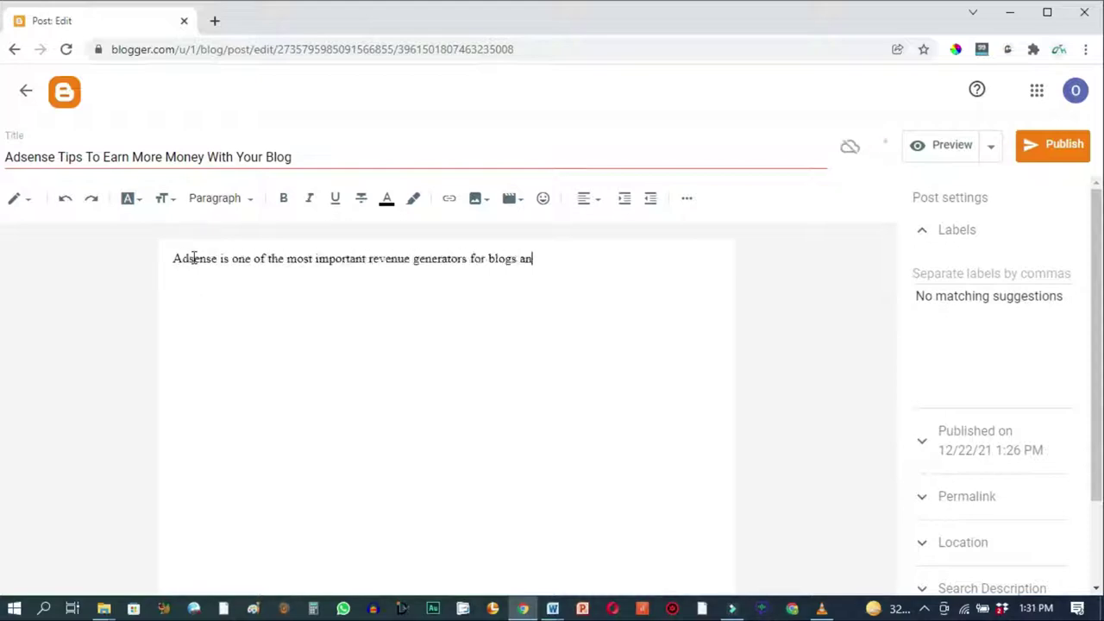
{"action": "type", "text": "d websites."}
{"action": "key", "text": "Return"}
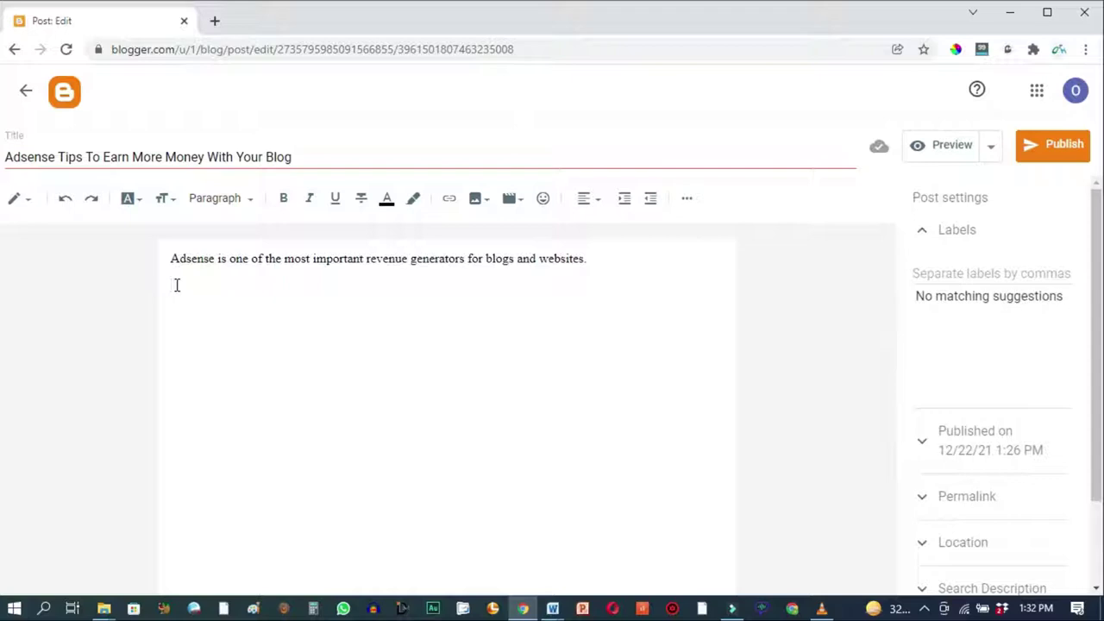
{"action": "key", "text": "ctrl+v"}
{"action": "scroll", "coordinate": [364, 291], "scroll_direction": "up", "scroll_amount": 15}
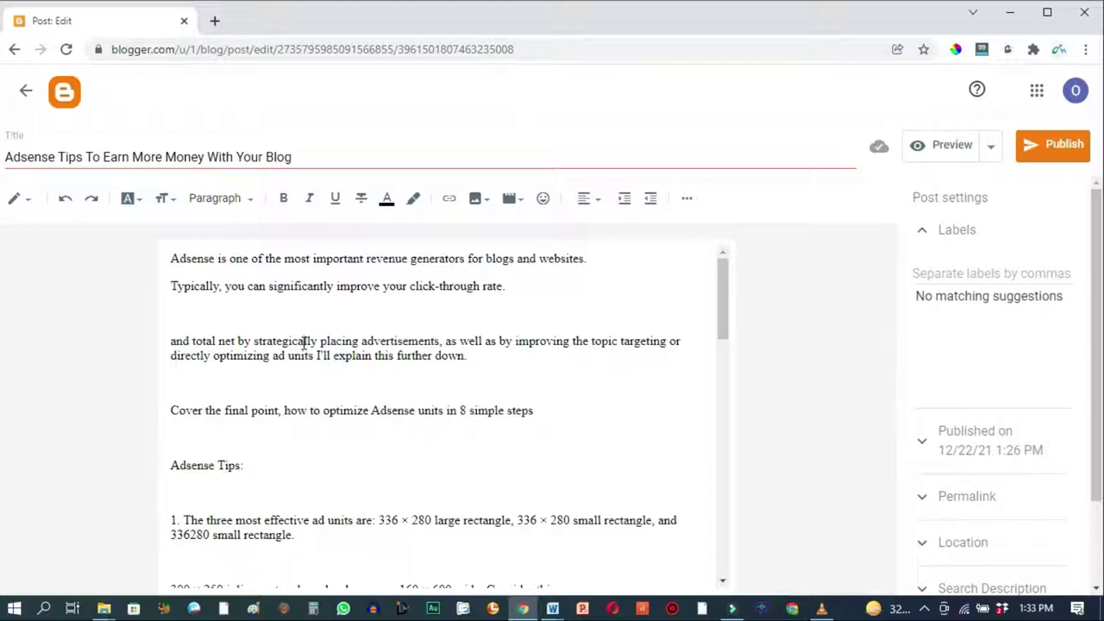
Change the text style of the entire post body to Normal
{"action": "key", "text": "ctrl+a"}
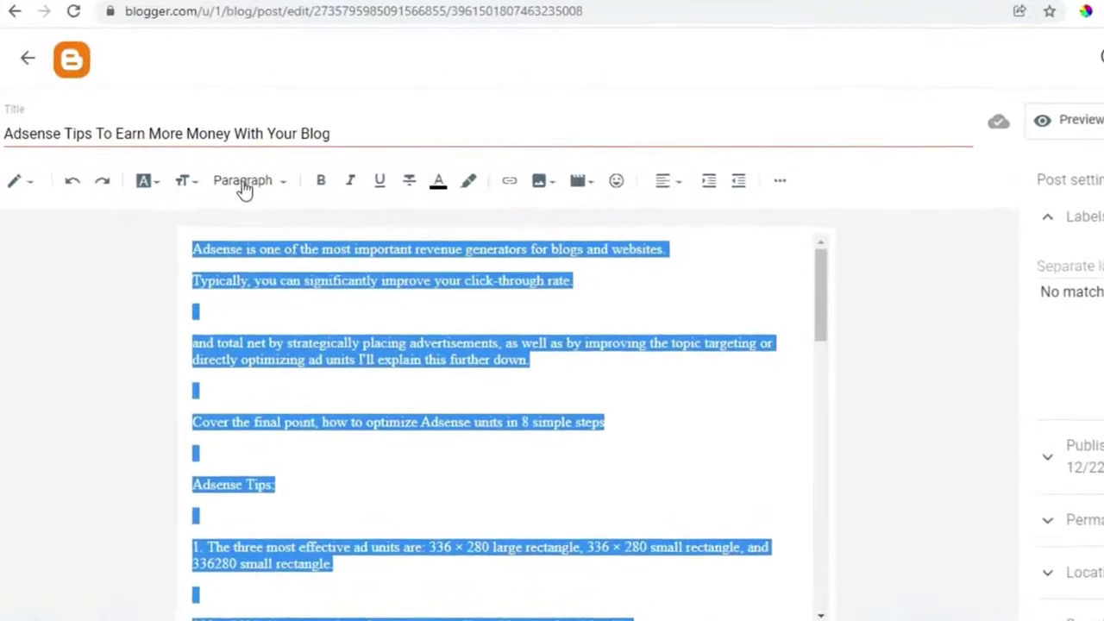
{"action": "left_click", "coordinate": [278, 161]}
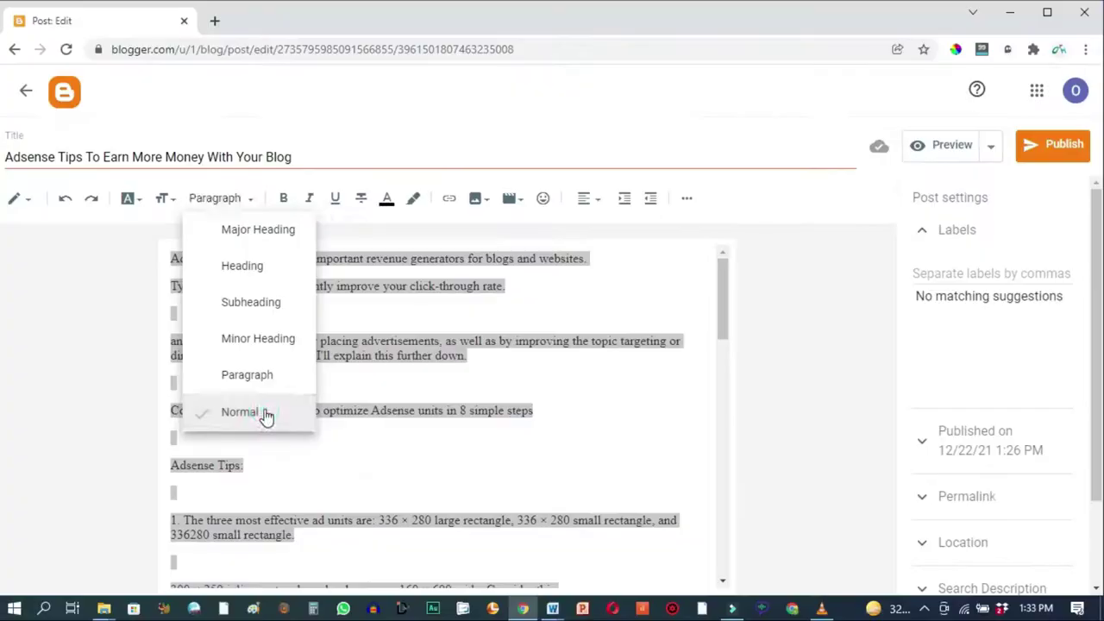
{"action": "left_click", "coordinate": [479, 490]}
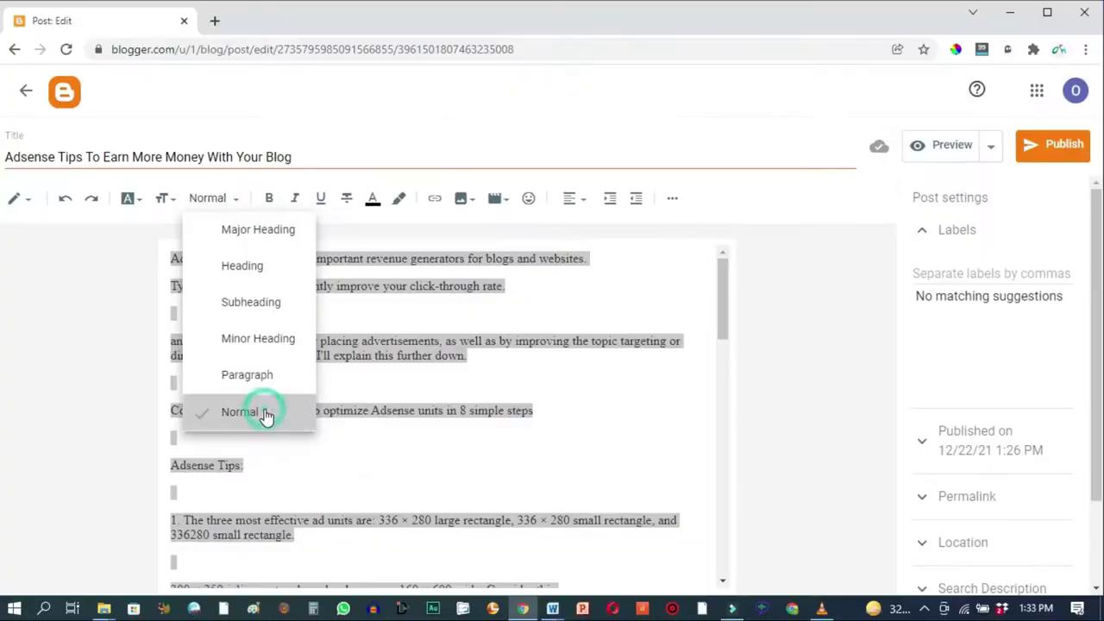
{"action": "left_click", "coordinate": [571, 482]}
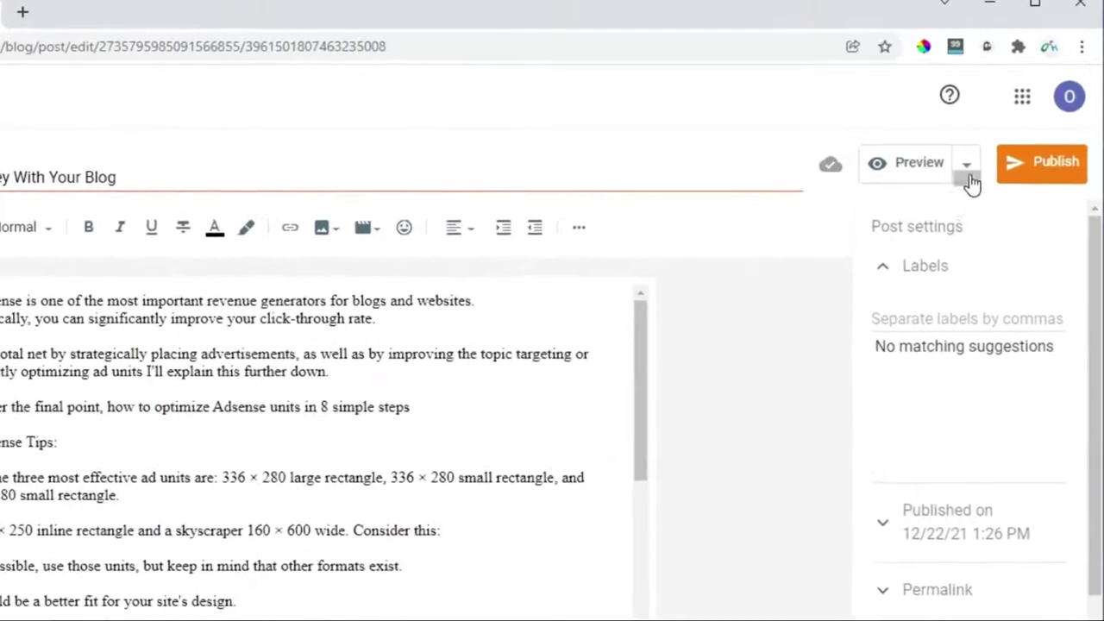
Open the post preview and look through the whole article
{"action": "left_click", "coordinate": [971, 162]}
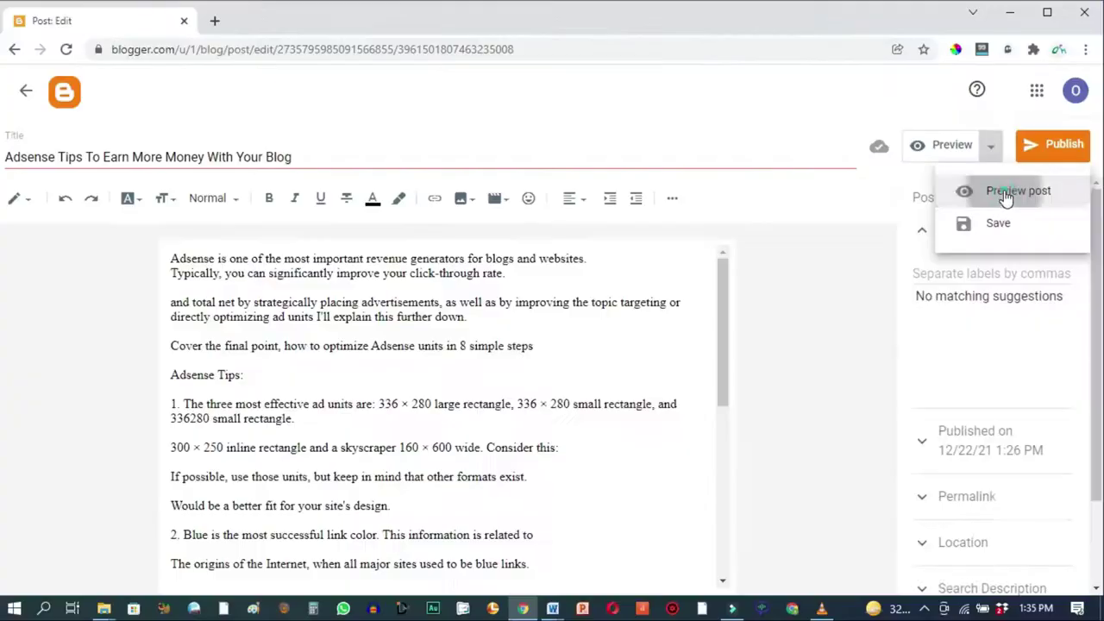
{"action": "left_click", "coordinate": [939, 292]}
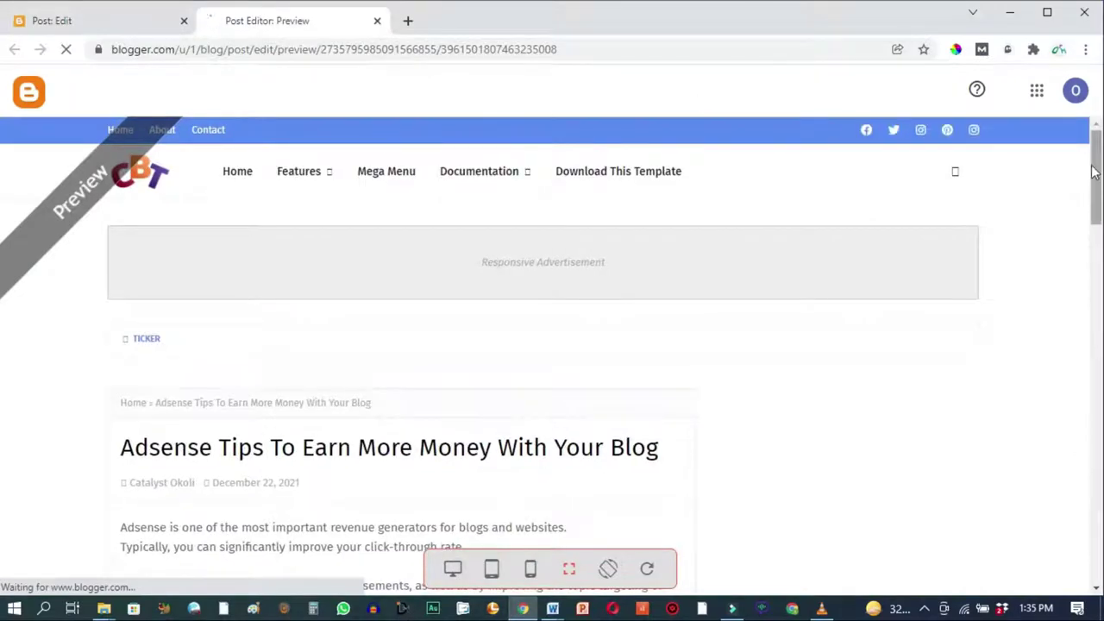
{"action": "scroll", "coordinate": [2, 328], "scroll_direction": "down", "scroll_amount": 8}
{"action": "scroll", "coordinate": [2, 328], "scroll_direction": "down", "scroll_amount": 3}
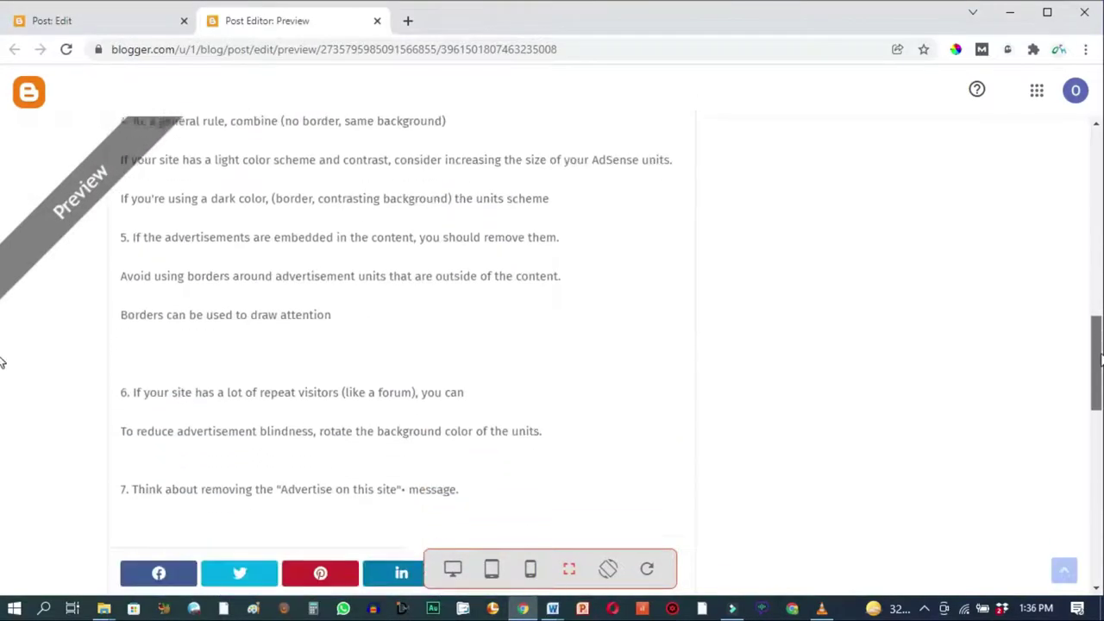
{"action": "scroll", "coordinate": [535, 567], "scroll_direction": "up", "scroll_amount": 10}
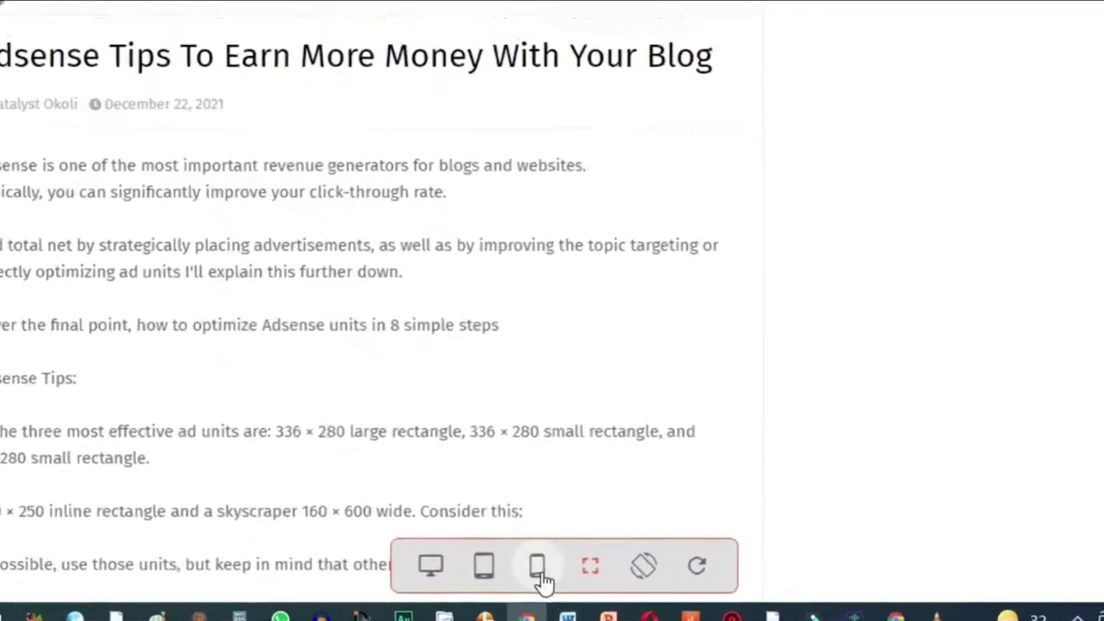
Check how the previewed post looks in the mobile, tablet and desktop layouts
{"action": "left_click", "coordinate": [538, 567]}
{"action": "left_click", "coordinate": [678, 226]}
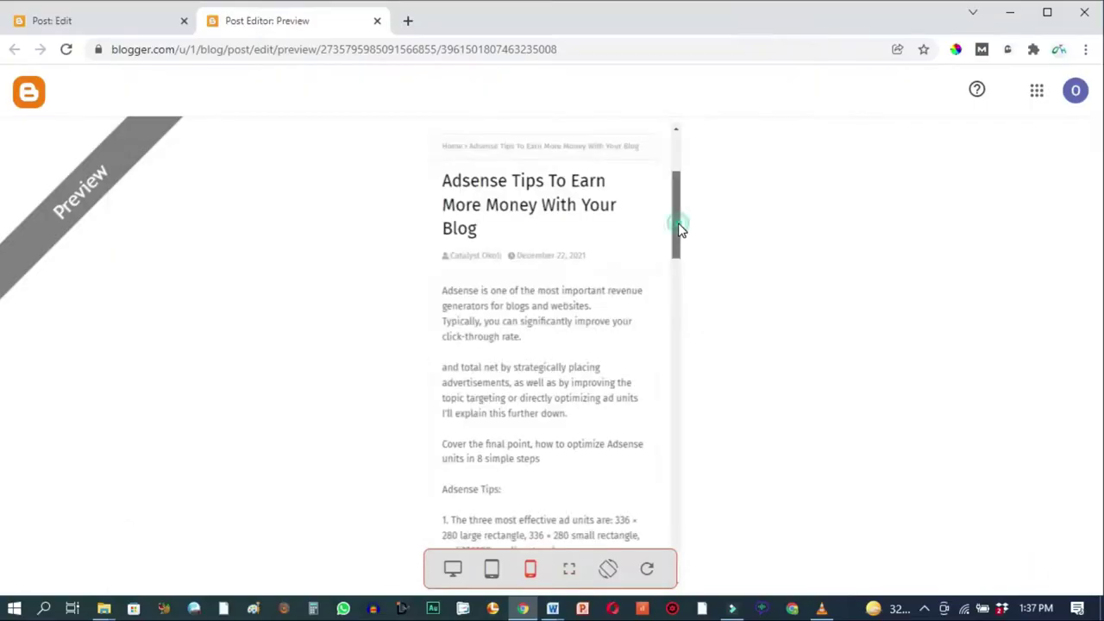
{"action": "left_click_drag", "start_coordinate": [678, 226], "coordinate": [680, 372]}
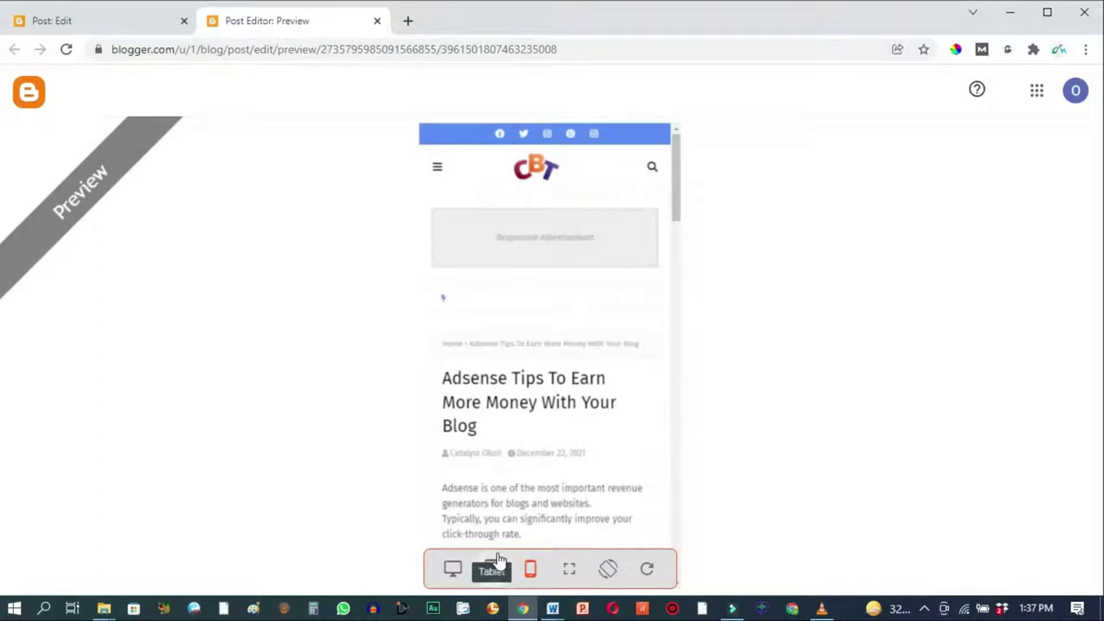
{"action": "left_click", "coordinate": [496, 567]}
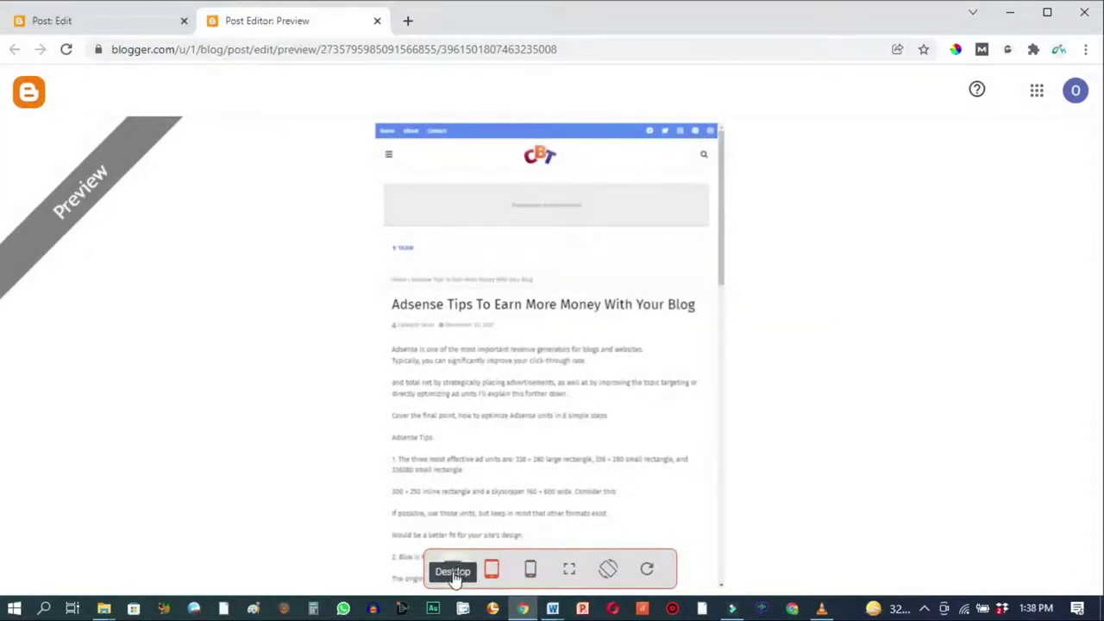
{"action": "left_click", "coordinate": [454, 572]}
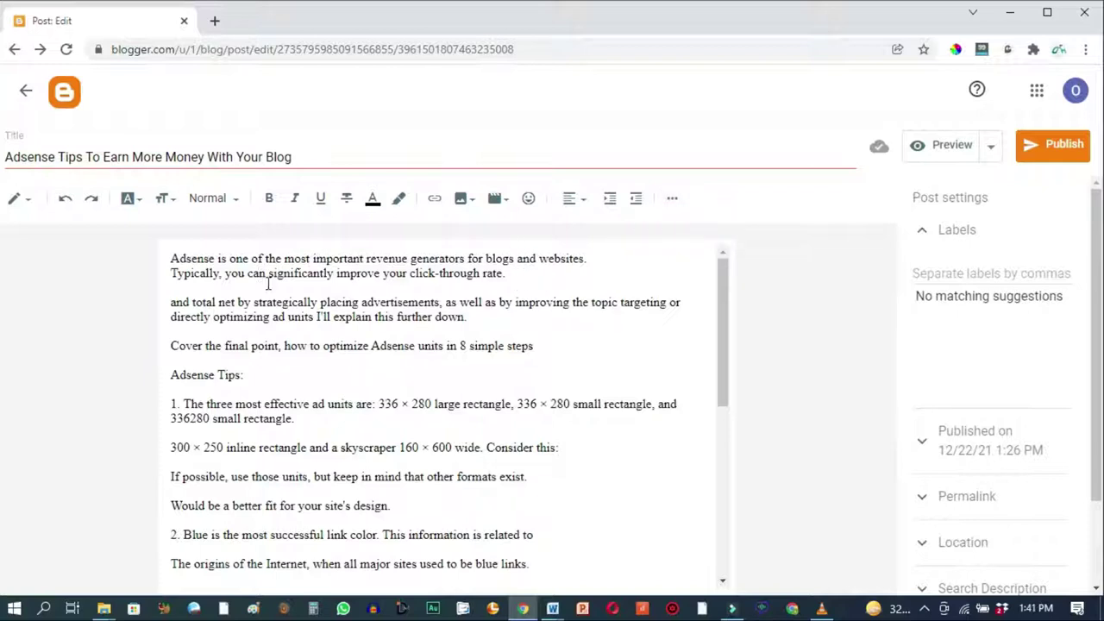
Copy the entire post body into the blank Document2 in Microsoft Word
{"action": "key", "text": "ctrl+a"}
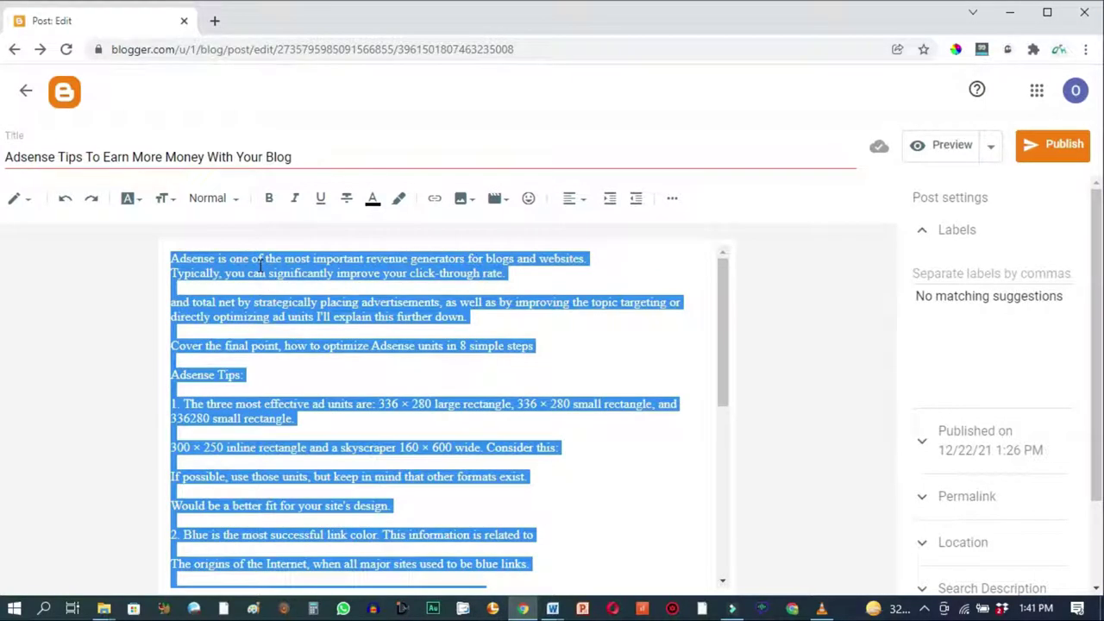
{"action": "left_click", "coordinate": [552, 608]}
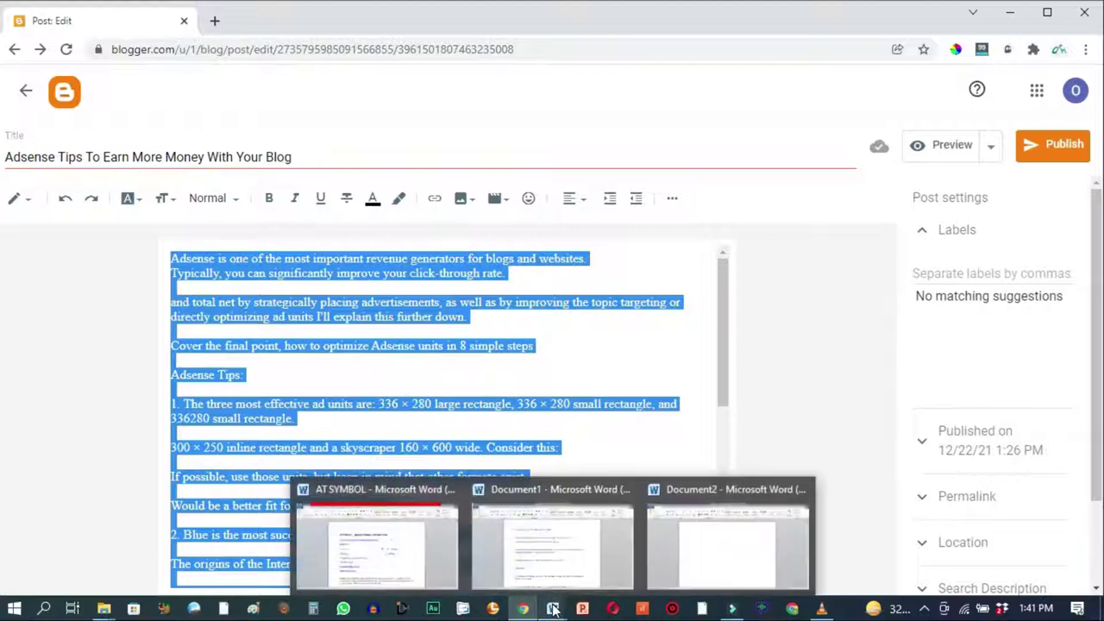
{"action": "left_click", "coordinate": [729, 549]}
{"action": "left_click", "coordinate": [307, 217]}
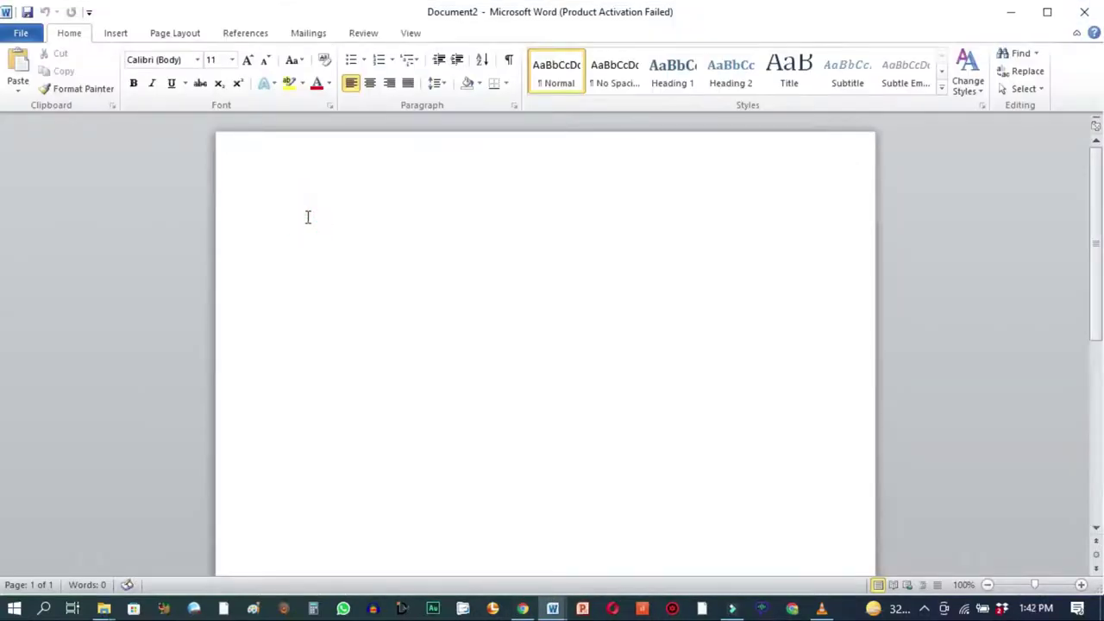
{"action": "key", "text": "ctrl+v"}
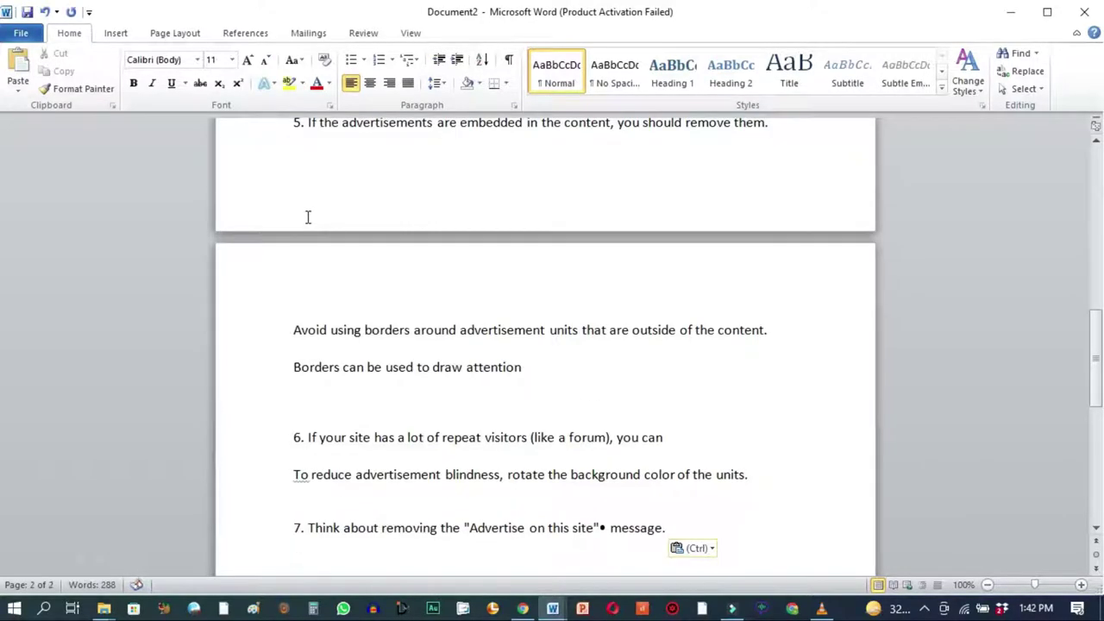
{"action": "key", "text": "ctrl+Home"}
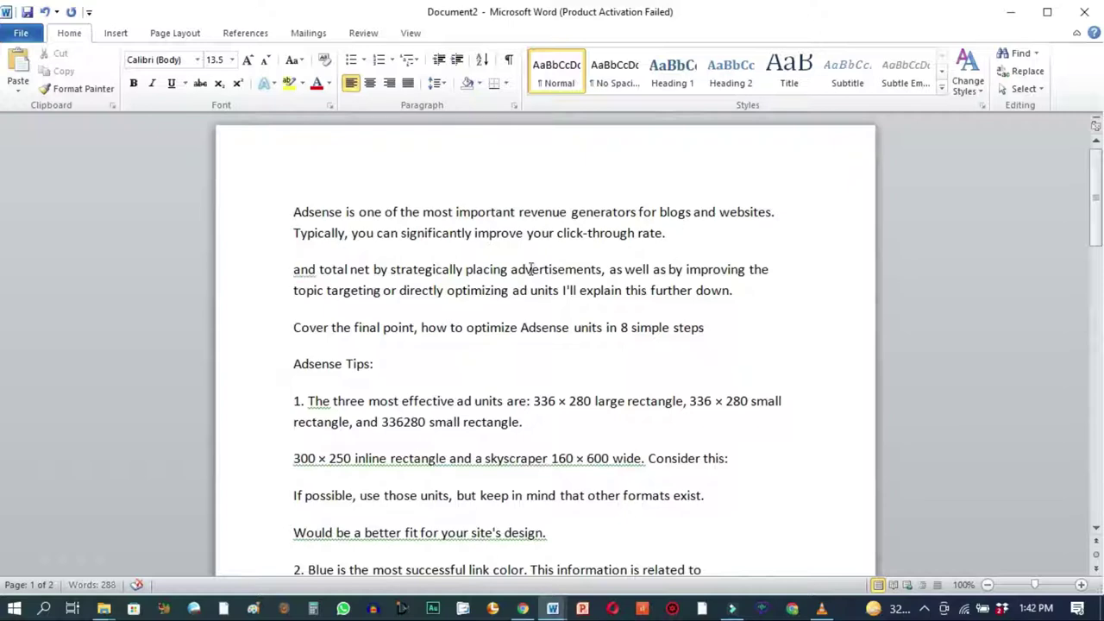
Set the line spacing of the whole pasted article to 1.5
{"action": "key", "text": "ctrl+a"}
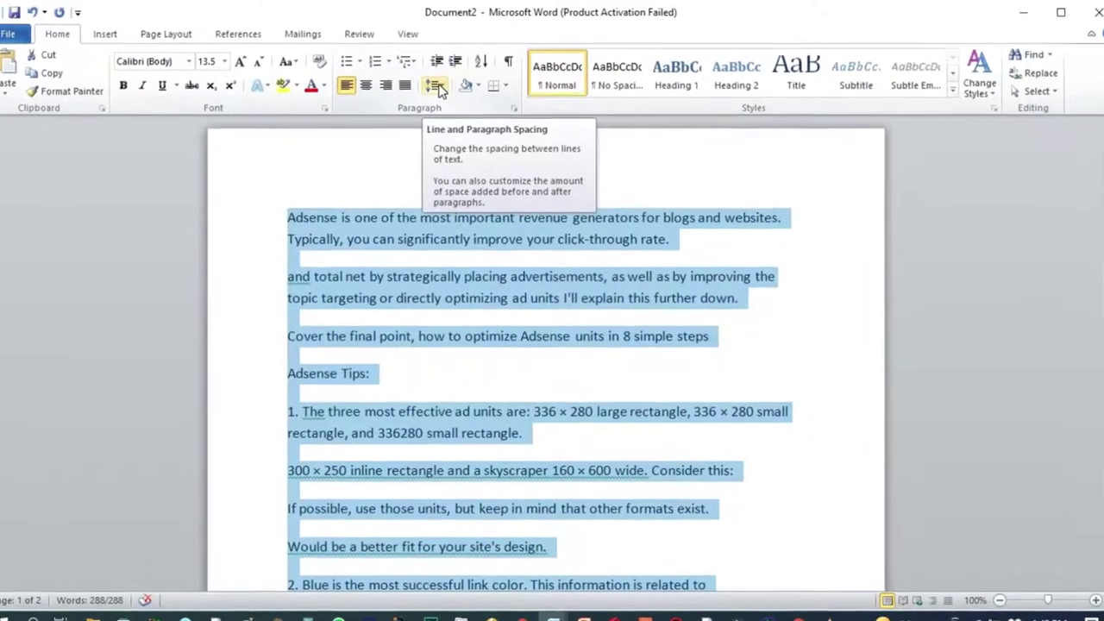
{"action": "left_click", "coordinate": [437, 88]}
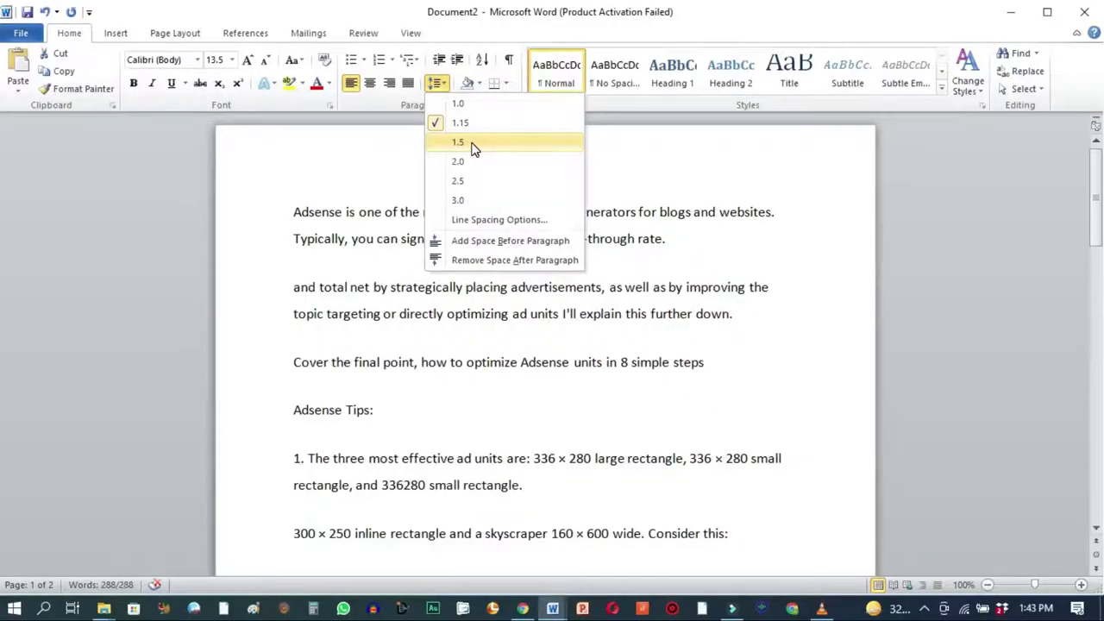
{"action": "left_click", "coordinate": [473, 145]}
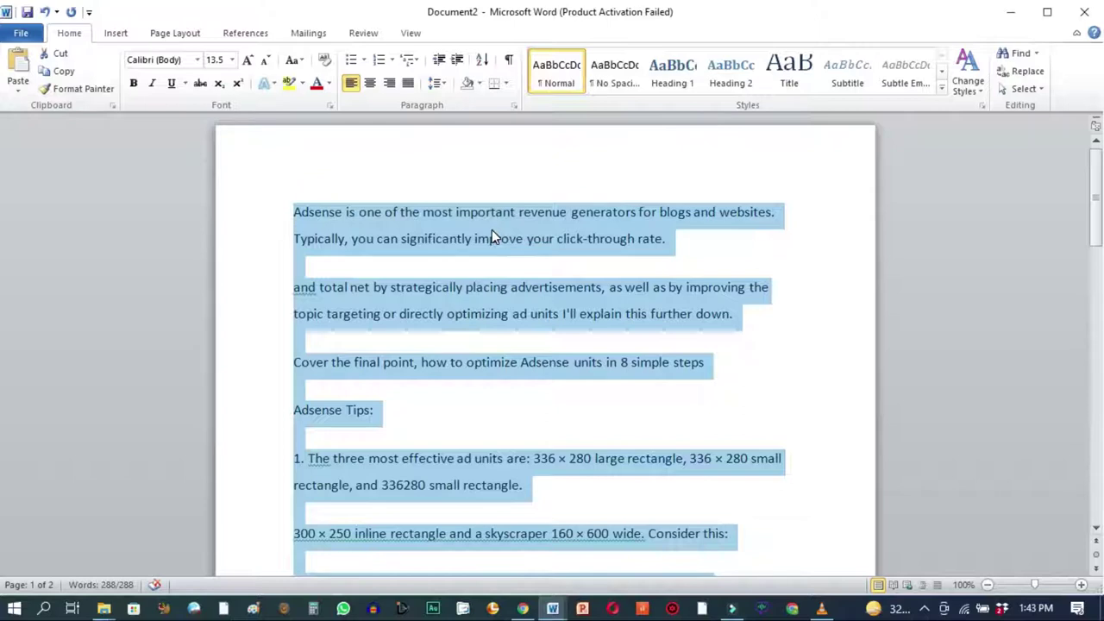
Cut the respaced article from Word and paste it over the existing post body in Blogger
{"action": "right_click", "coordinate": [492, 233]}
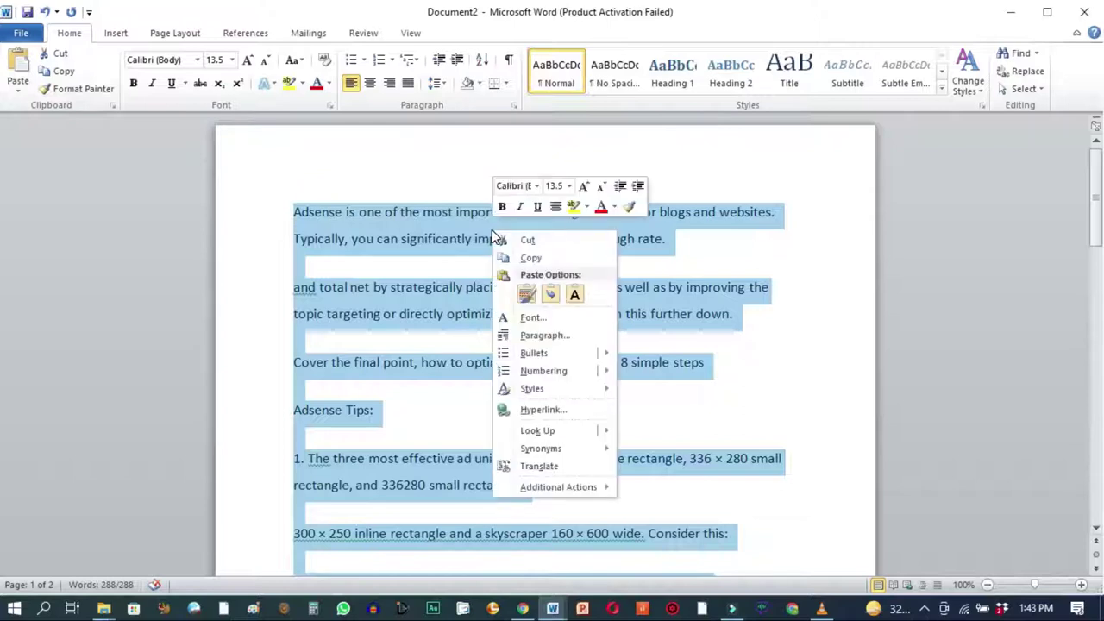
{"action": "left_click", "coordinate": [522, 239]}
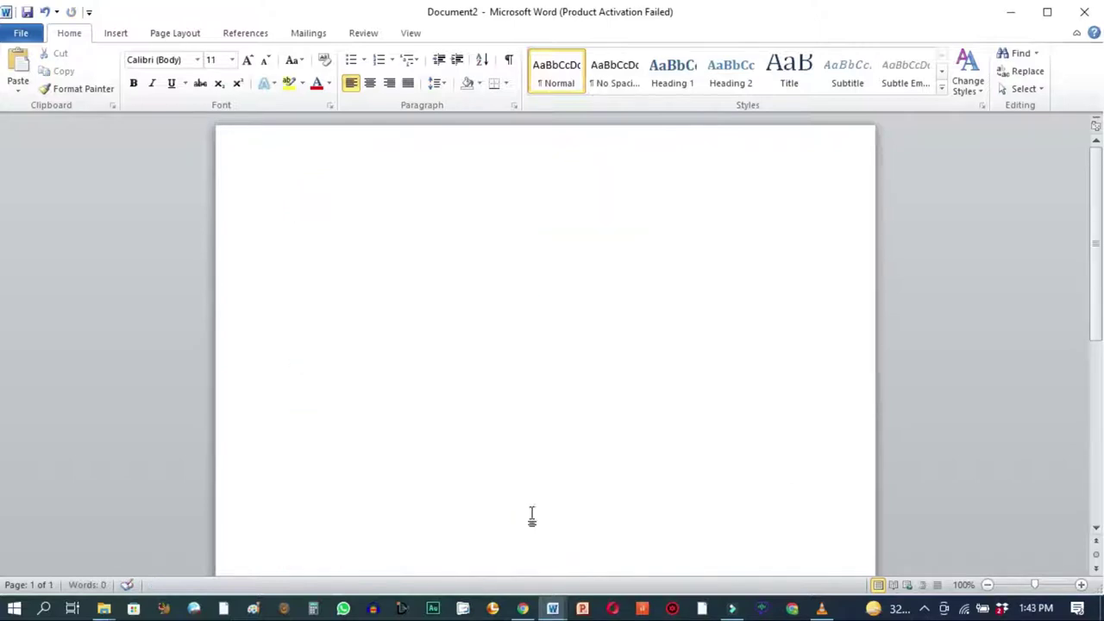
{"action": "left_click", "coordinate": [523, 608]}
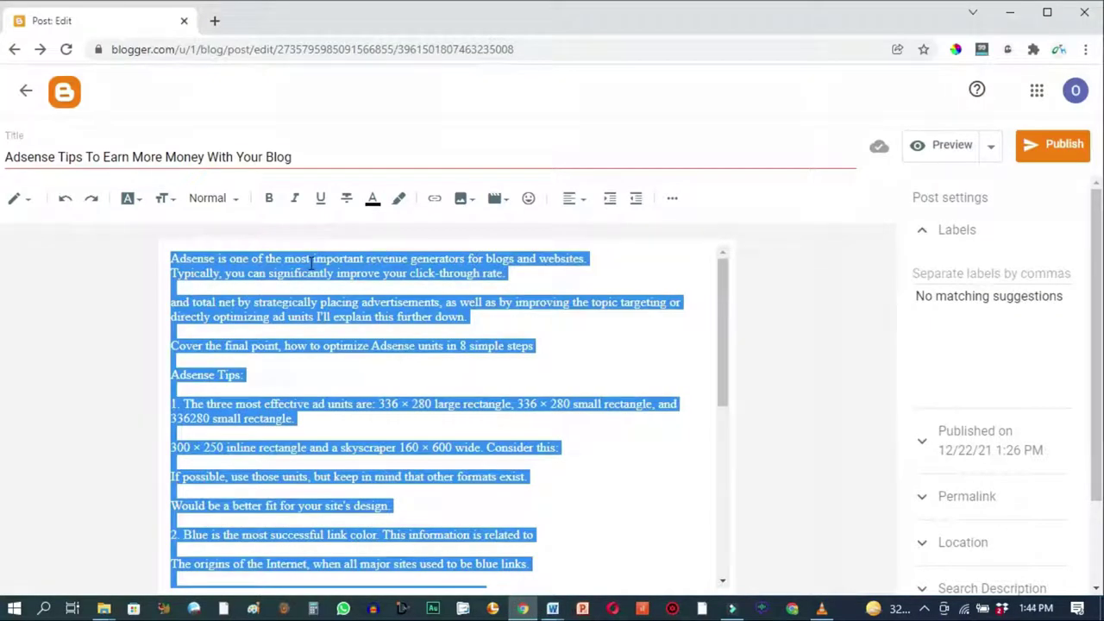
{"action": "key", "text": "ctrl+v"}
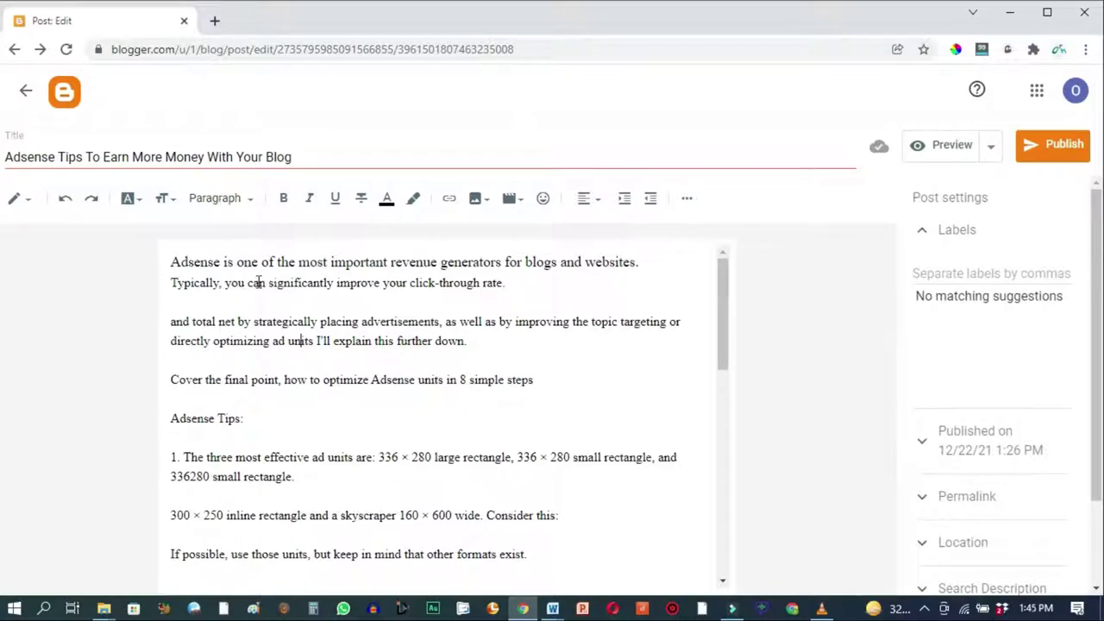
Reset the text style of the whole newly pasted article to Normal
{"action": "left_click", "coordinate": [504, 283]}
{"action": "key", "text": "ctrl+a"}
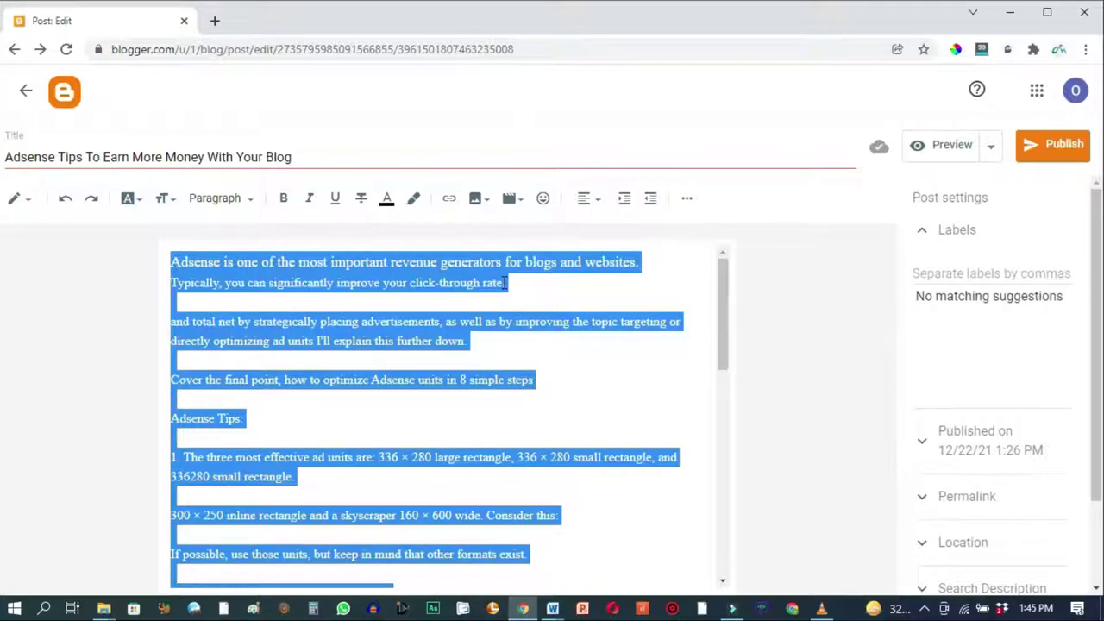
{"action": "left_click", "coordinate": [246, 200]}
{"action": "left_click", "coordinate": [242, 414]}
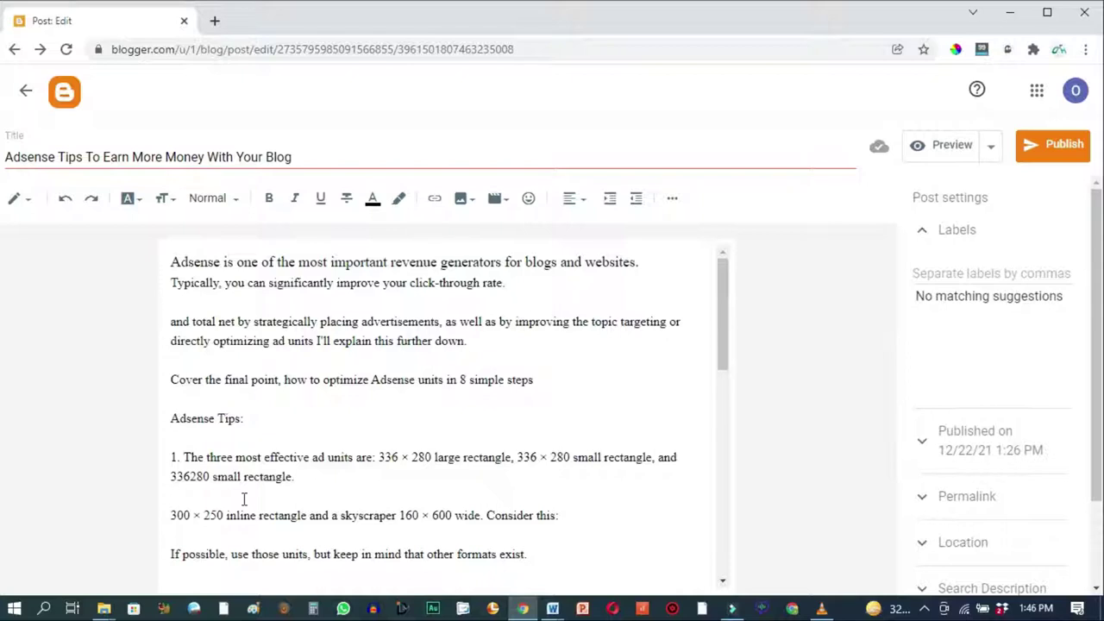
Set the whole post body to the default font and Medium text size
{"action": "key", "text": "ctrl+a"}
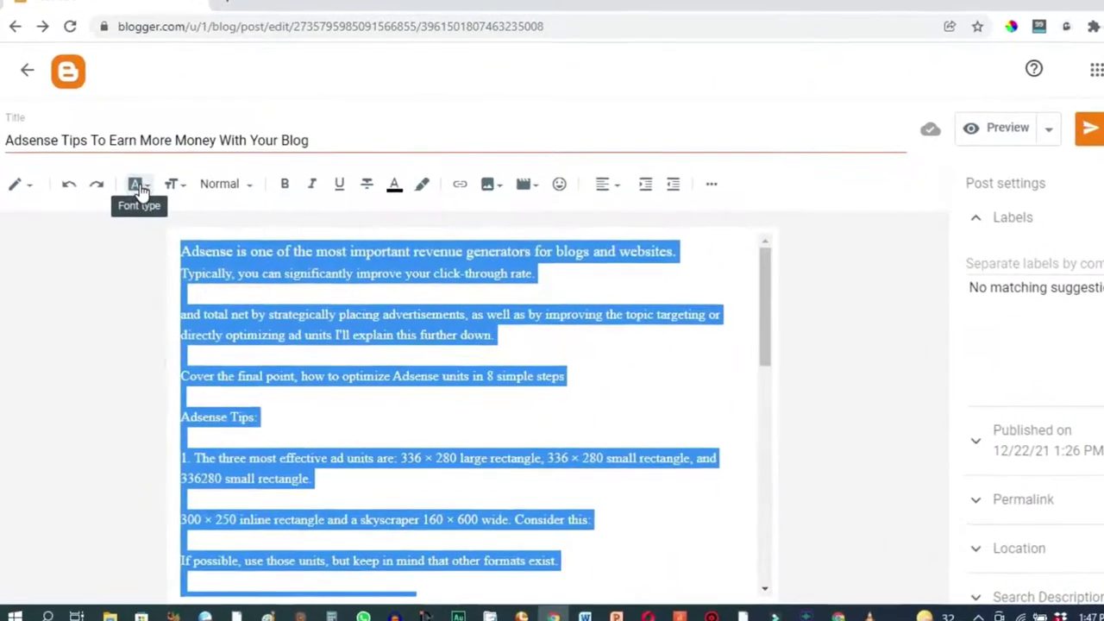
{"action": "left_click", "coordinate": [134, 195]}
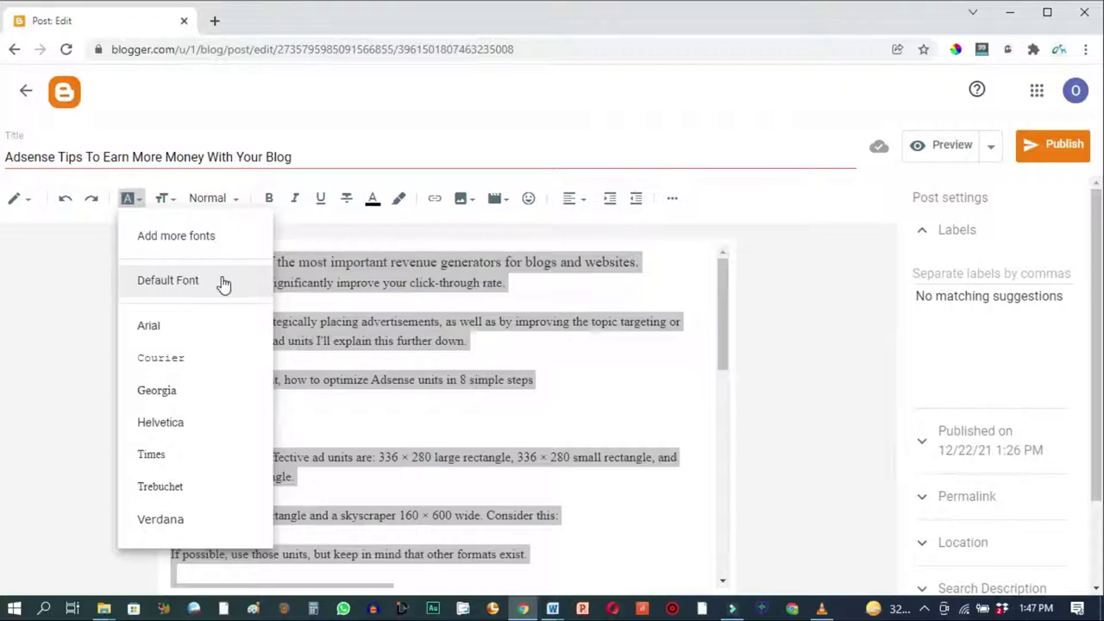
{"action": "left_click", "coordinate": [222, 284]}
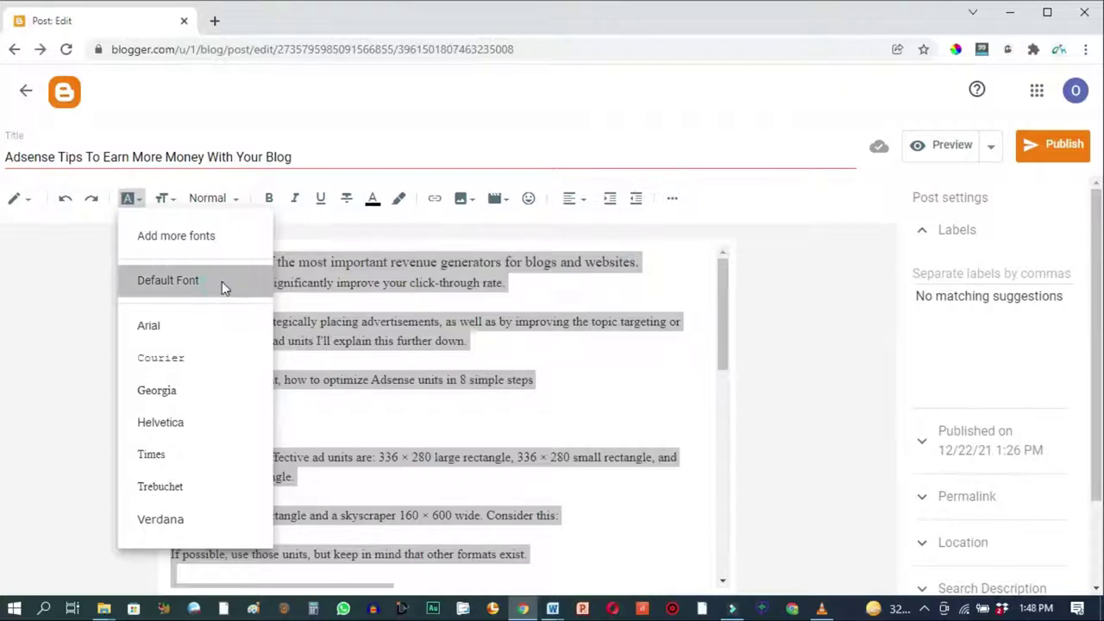
{"action": "left_click", "coordinate": [168, 201]}
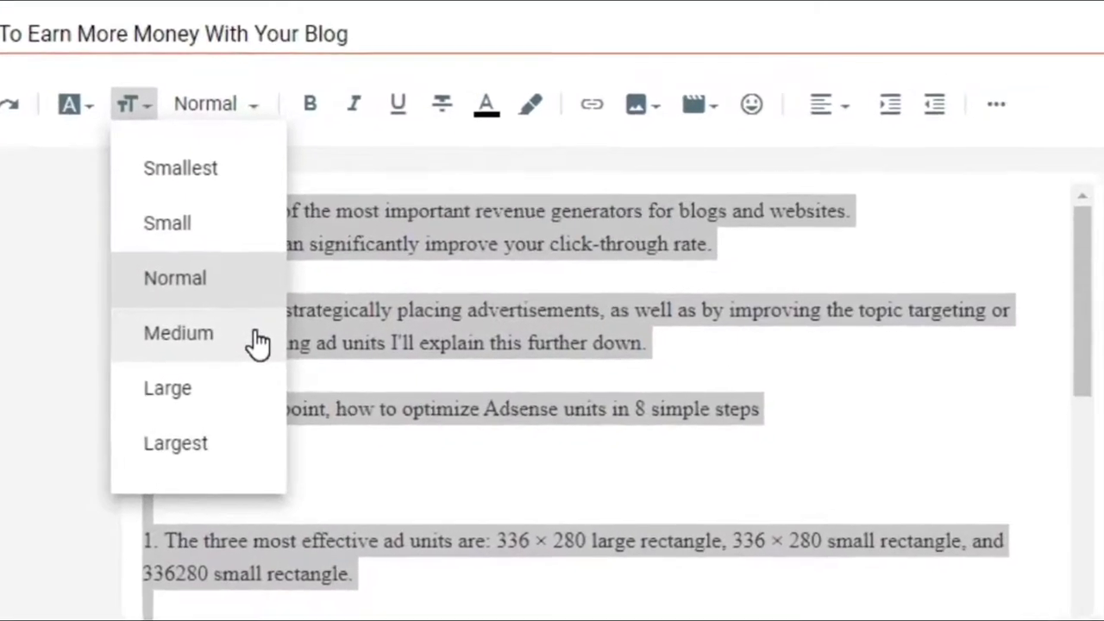
{"action": "left_click", "coordinate": [255, 342]}
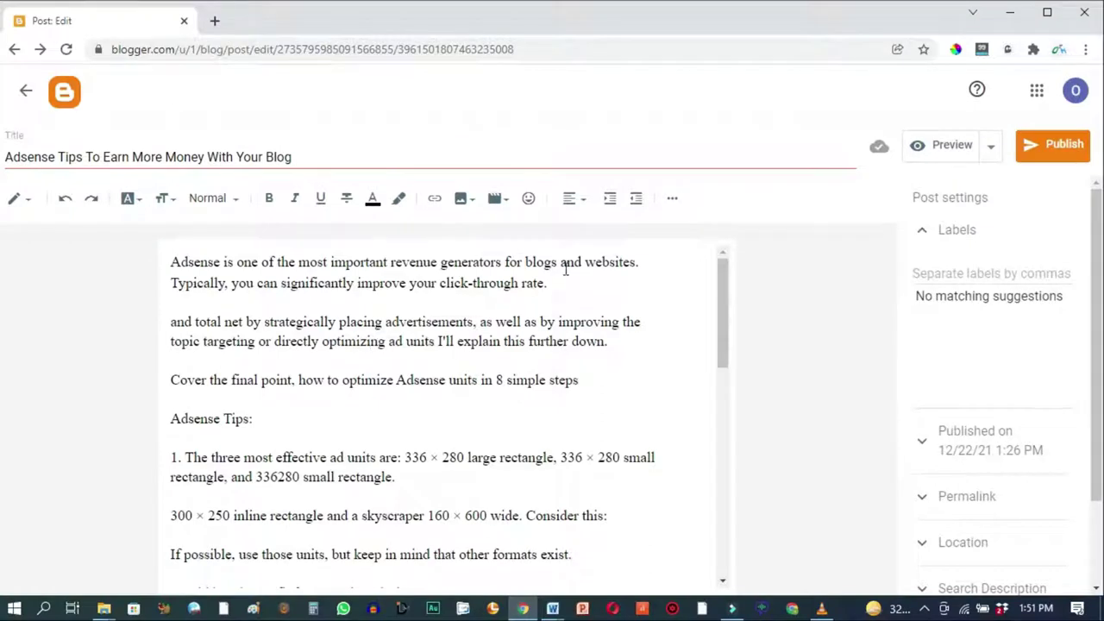
Preview the post on its page, check it in the smartphone layout, and close the preview
{"action": "left_click", "coordinate": [993, 153]}
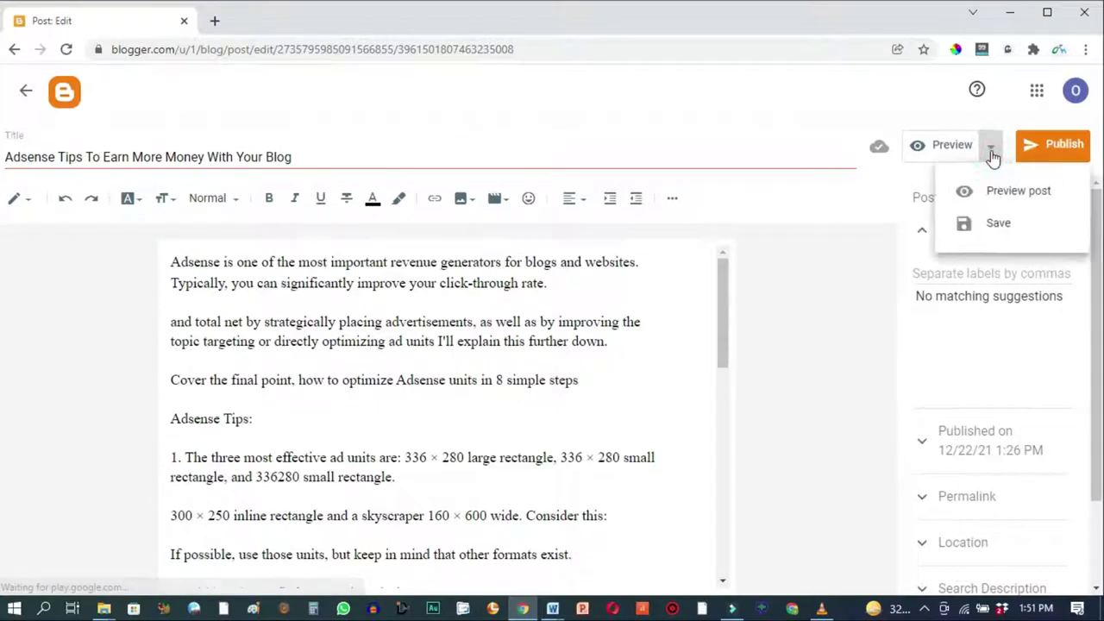
{"action": "left_click", "coordinate": [1001, 189]}
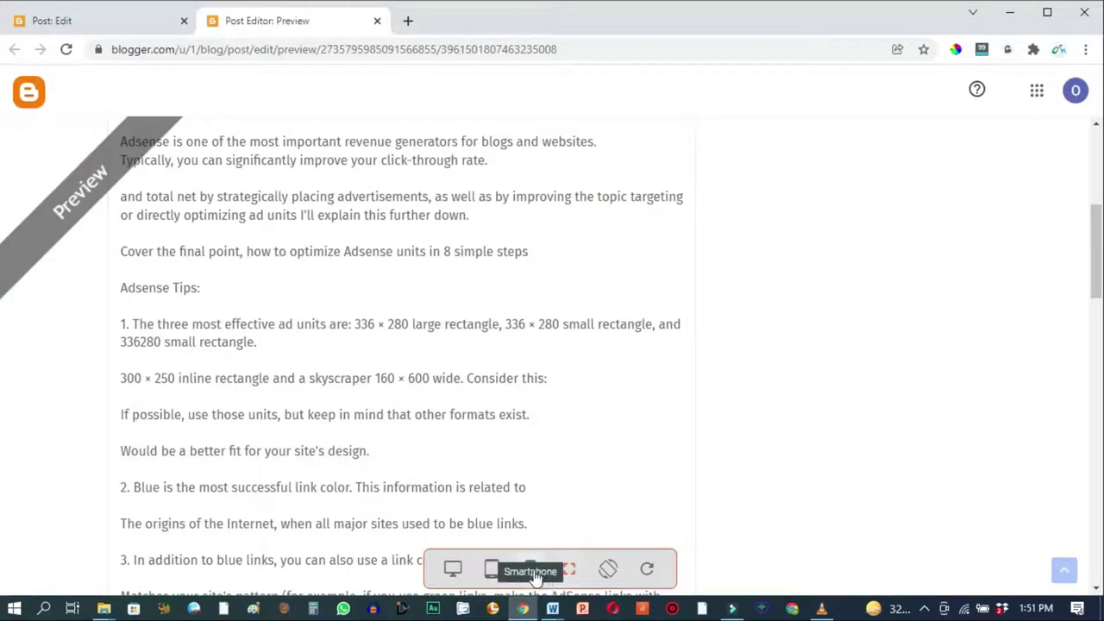
{"action": "left_click", "coordinate": [531, 571]}
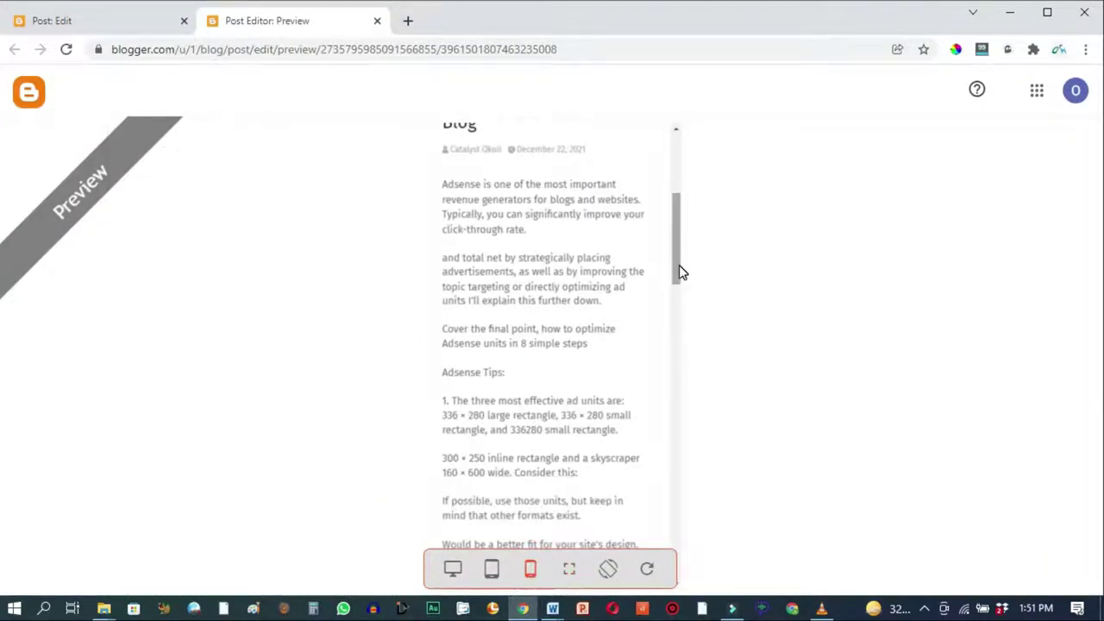
{"action": "left_click_drag", "start_coordinate": [679, 273], "coordinate": [719, 296]}
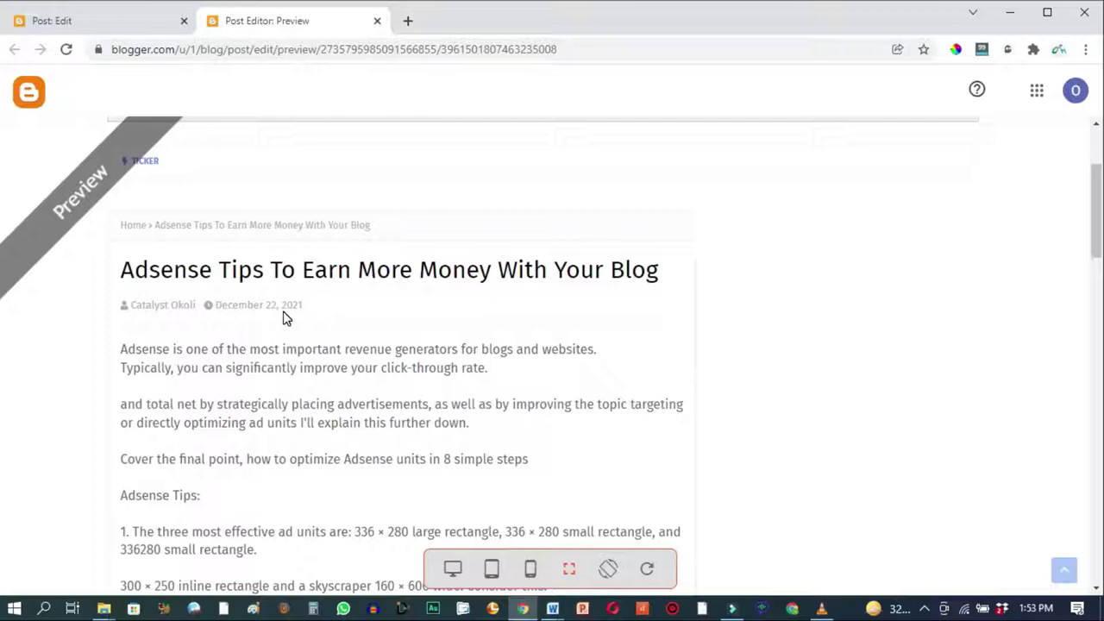
{"action": "left_click", "coordinate": [377, 21]}
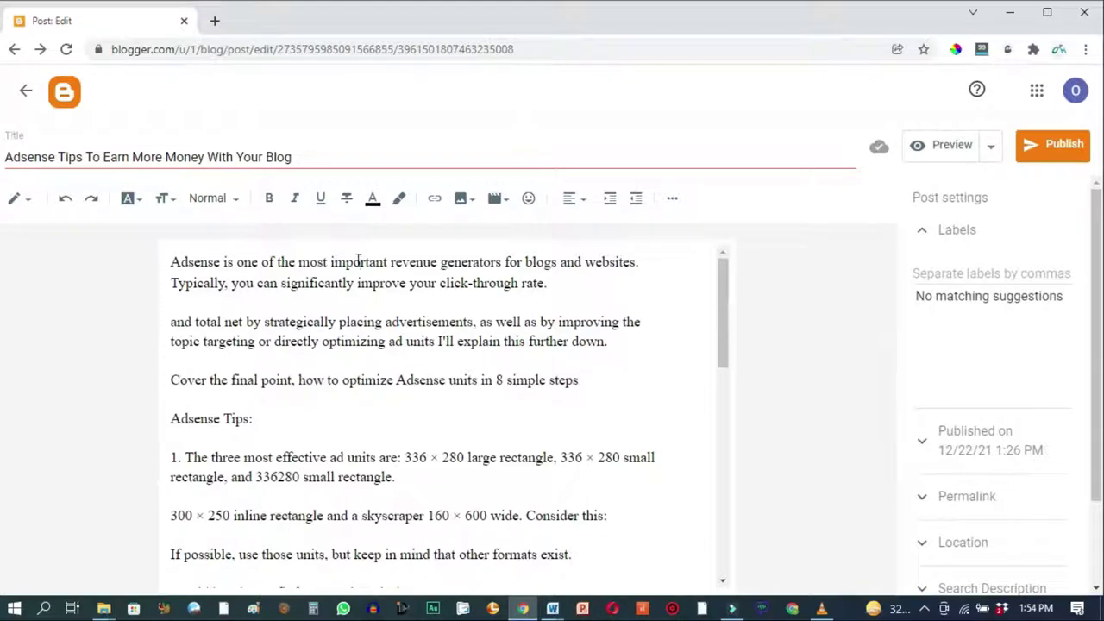
Apply a custom text color with hex code #030303 to the whole post body
{"action": "key", "text": "ctrl+a"}
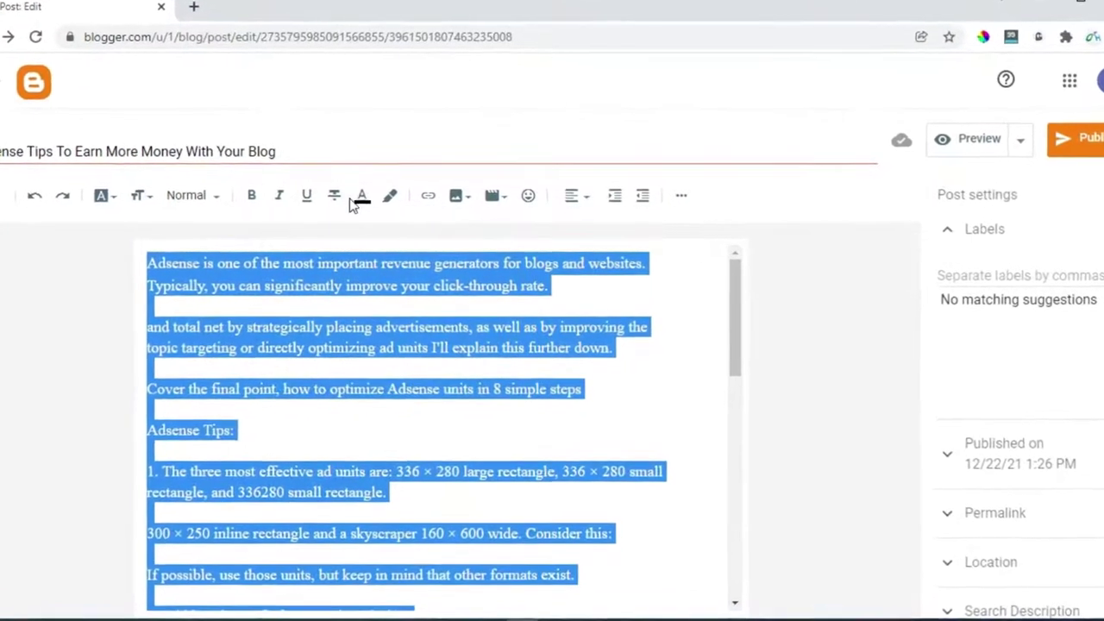
{"action": "left_click", "coordinate": [361, 196]}
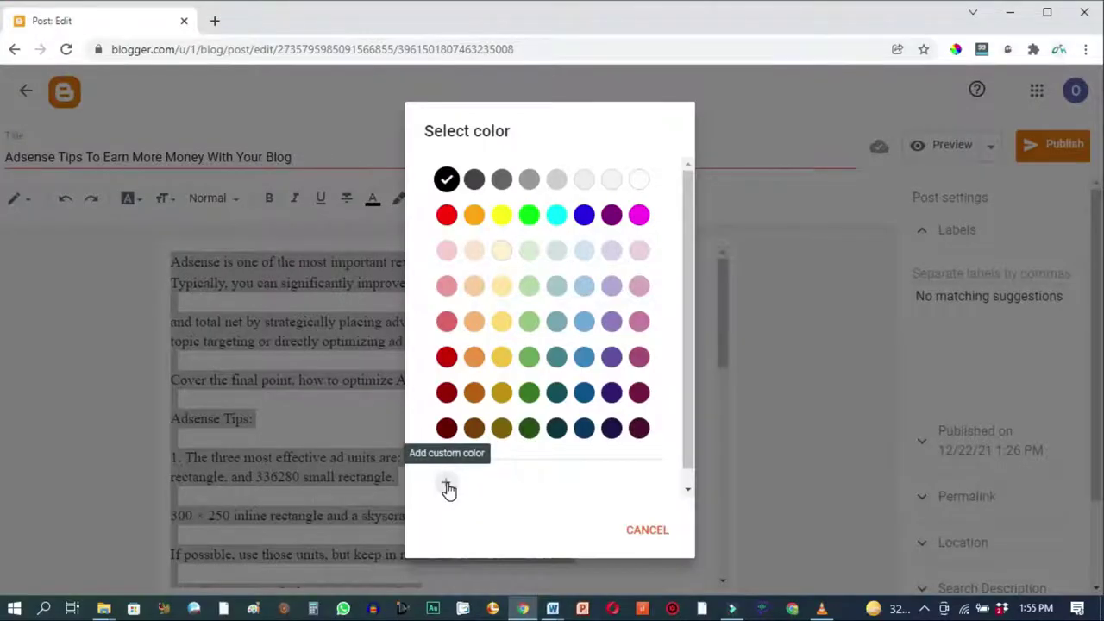
{"action": "left_click", "coordinate": [447, 487]}
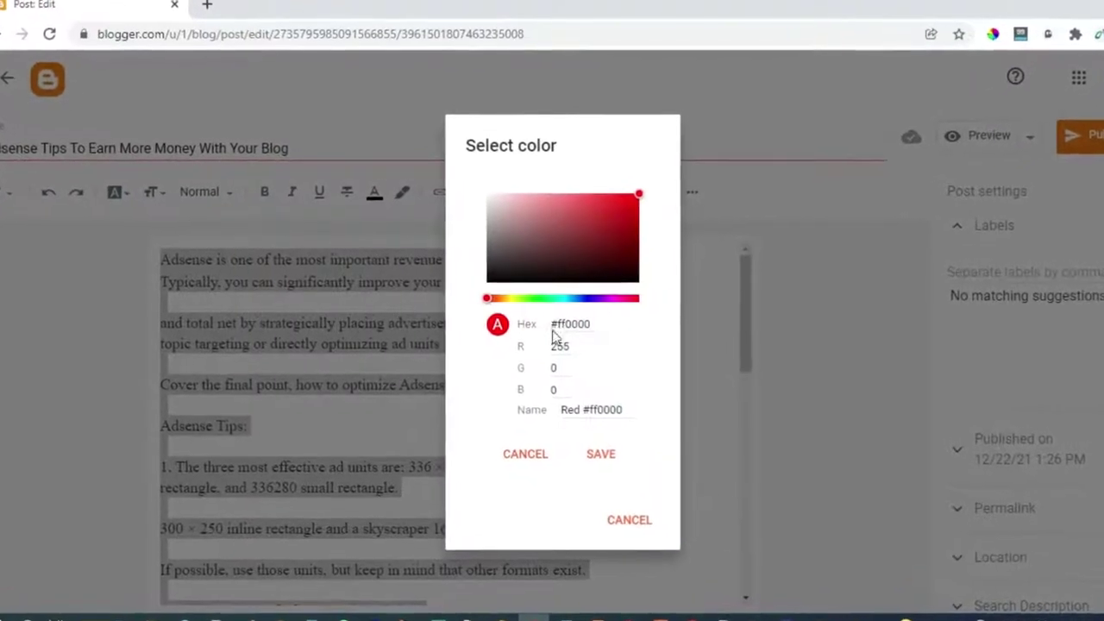
{"action": "left_click", "coordinate": [608, 326]}
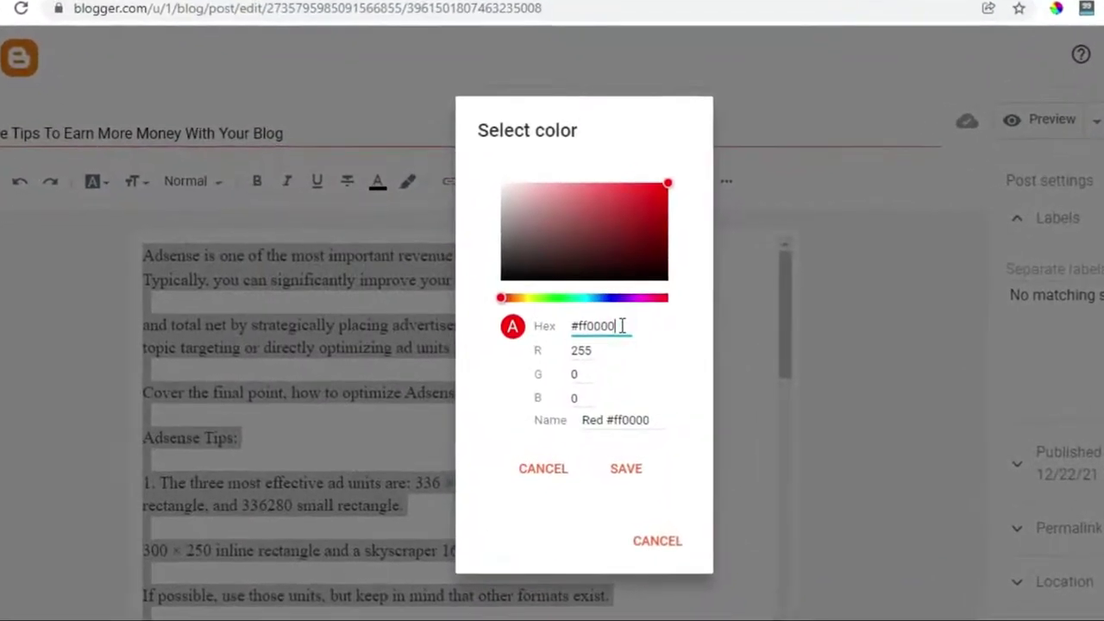
{"action": "key", "text": "BackSpace"}
{"action": "key", "text": "BackSpace"}
{"action": "key", "text": "BackSpace"}
{"action": "key", "text": "BackSpace"}
{"action": "key", "text": "BackSpace"}
{"action": "key", "text": "BackSpace"}
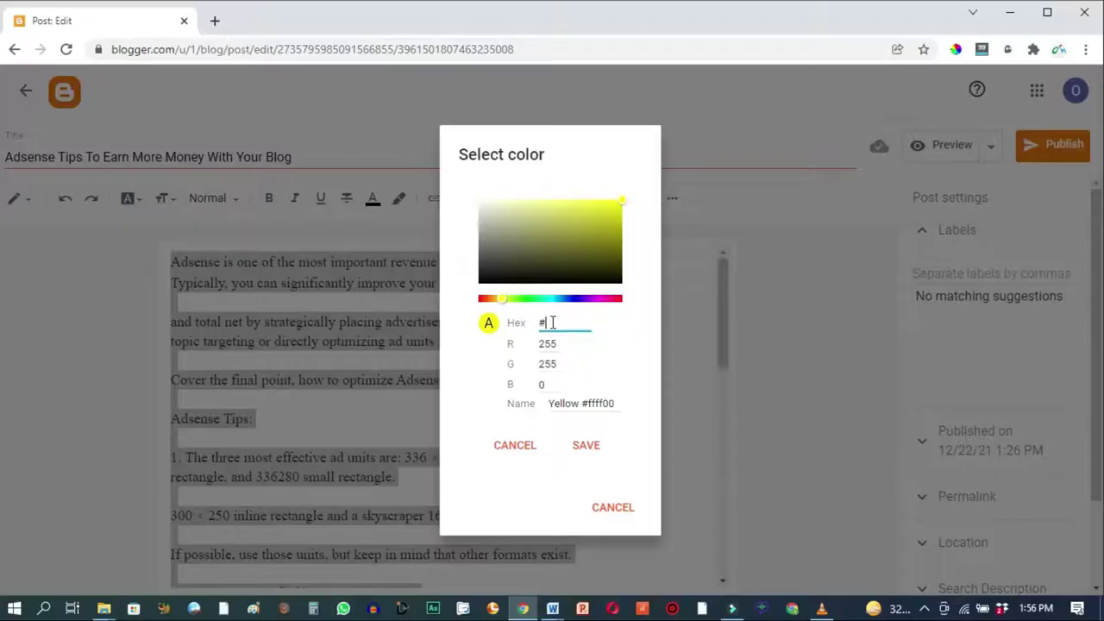
{"action": "type", "text": "030303"}
{"action": "key", "text": "BackSpace"}
{"action": "key", "text": "BackSpace"}
{"action": "key", "text": "BackSpace"}
{"action": "key", "text": "BackSpace"}
{"action": "type", "text": "0303"}
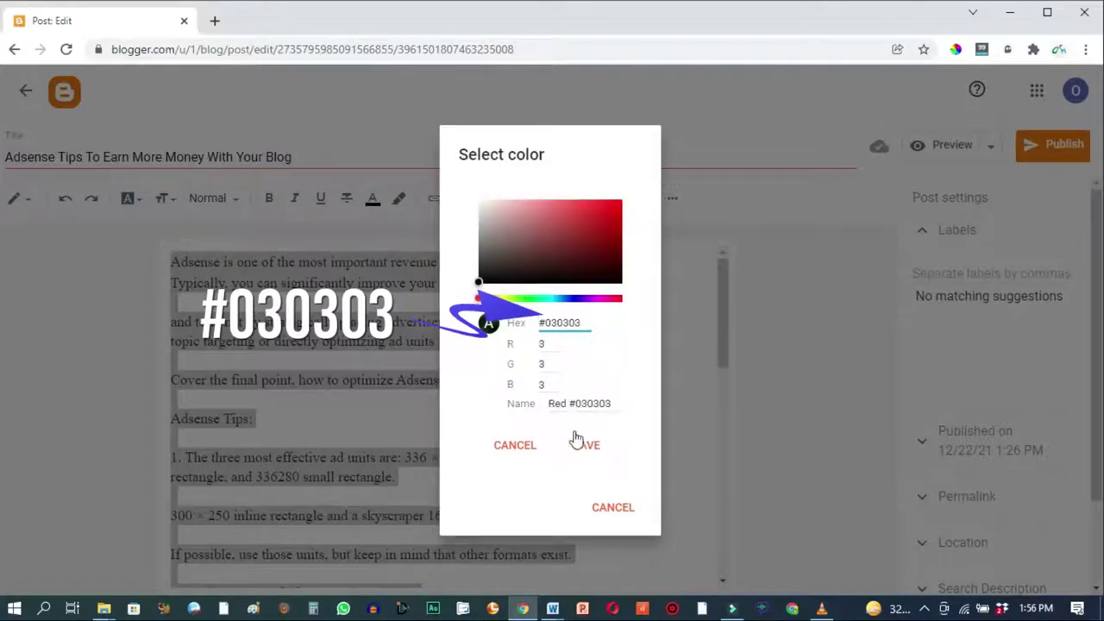
{"action": "left_click", "coordinate": [585, 446]}
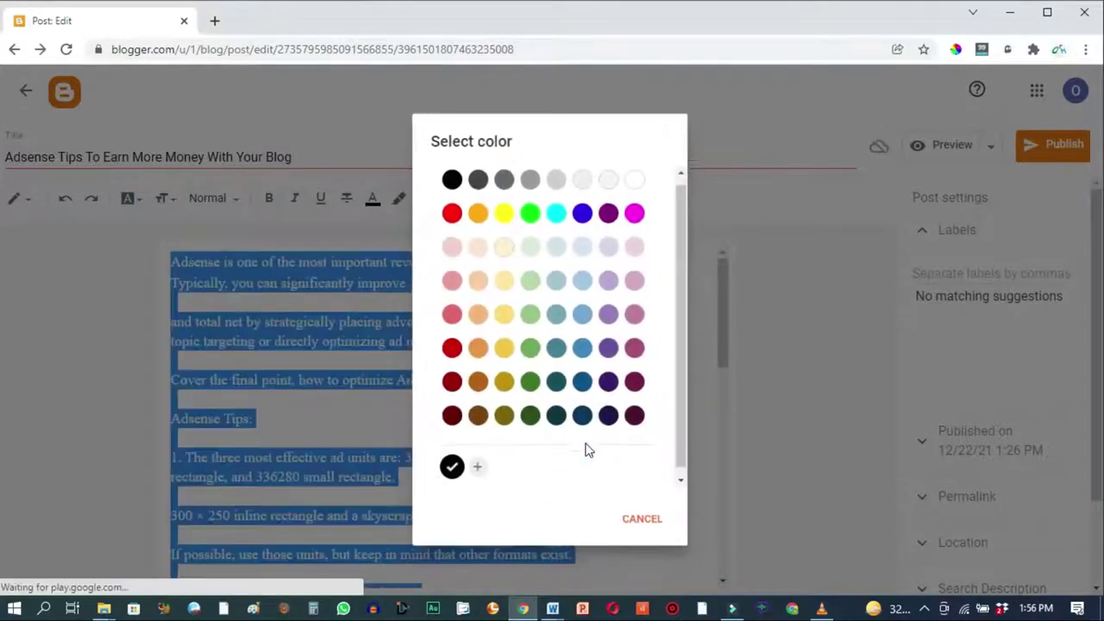
{"action": "left_click", "coordinate": [373, 250]}
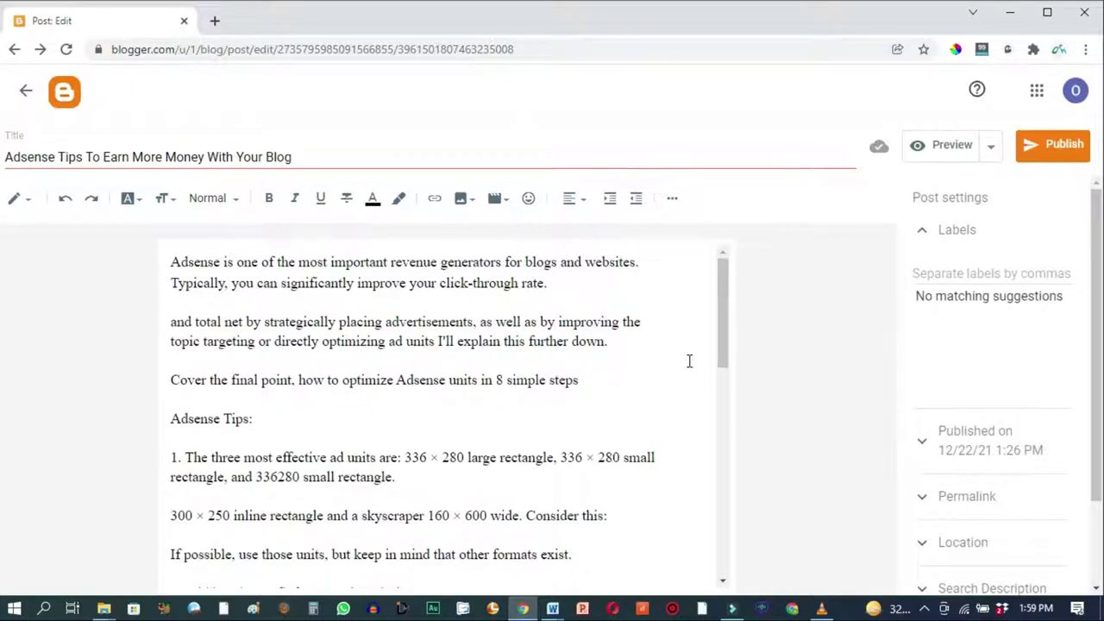
Load the Pexels website in a new browser tab
{"action": "left_click", "coordinate": [216, 24]}
{"action": "type", "text": "pexel"}
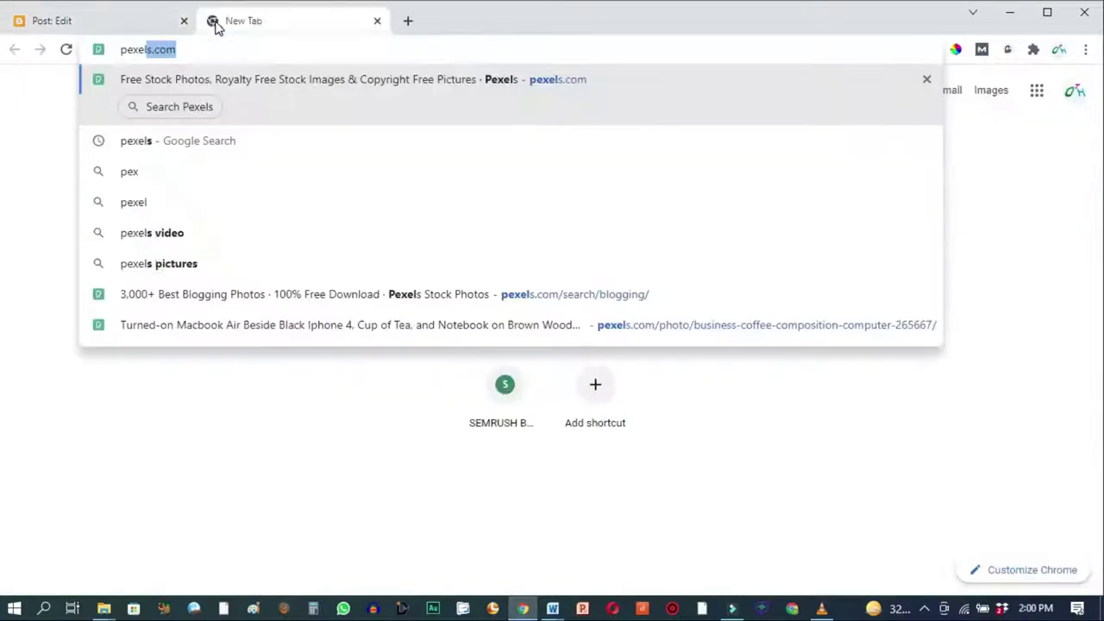
{"action": "key", "text": "Return"}
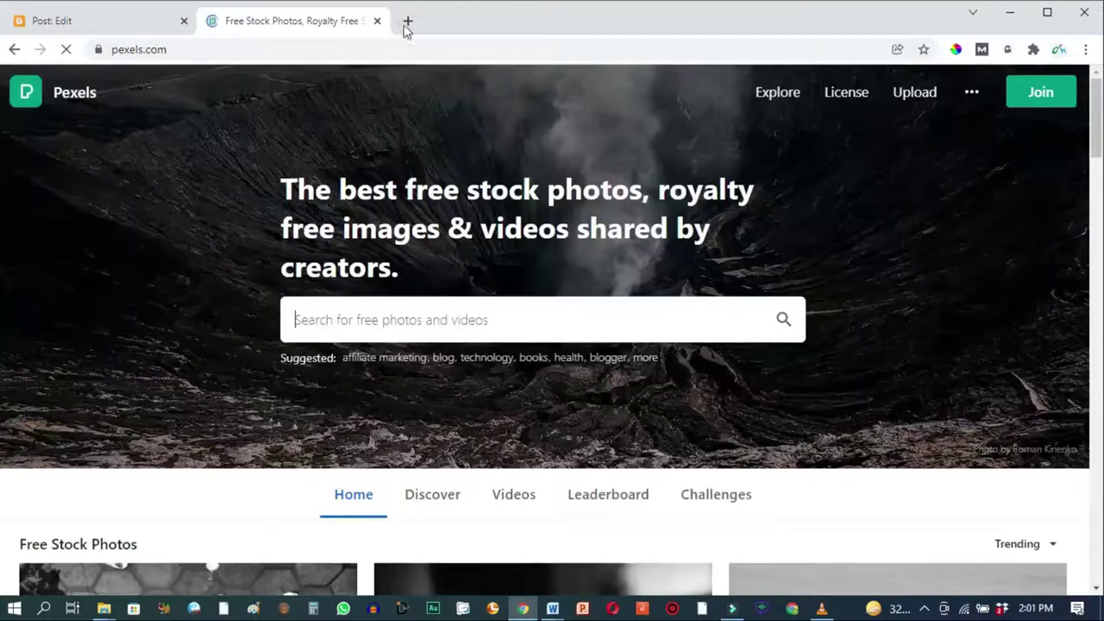
View the Pixabay home page in another browser tab and close that tab
{"action": "left_click", "coordinate": [410, 25]}
{"action": "type", "text": "pixa"}
{"action": "key", "text": "Return"}
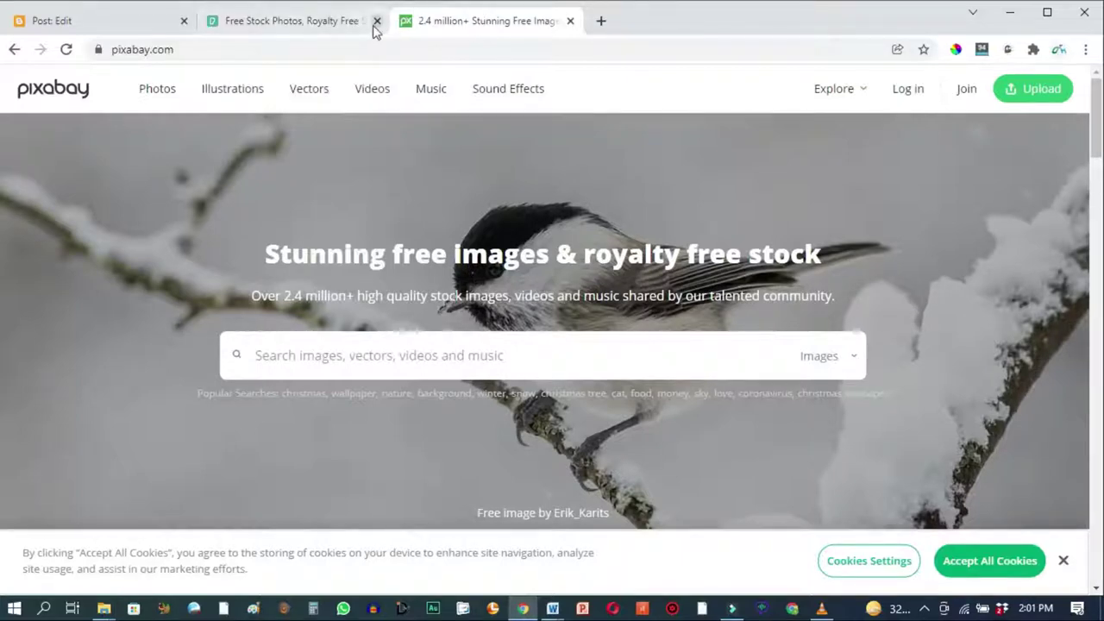
{"action": "left_click", "coordinate": [570, 21]}
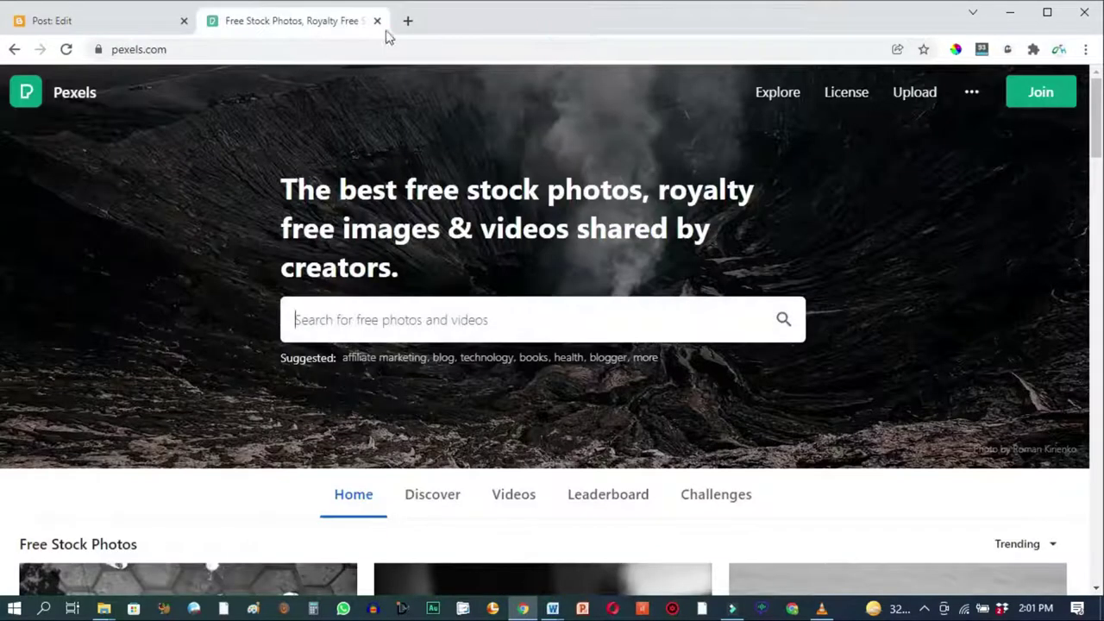
Search Pexels for blogging photos and view the one of a laptop, notebook and coffee on a wooden table
{"action": "left_click", "coordinate": [329, 319]}
{"action": "left_click", "coordinate": [330, 397]}
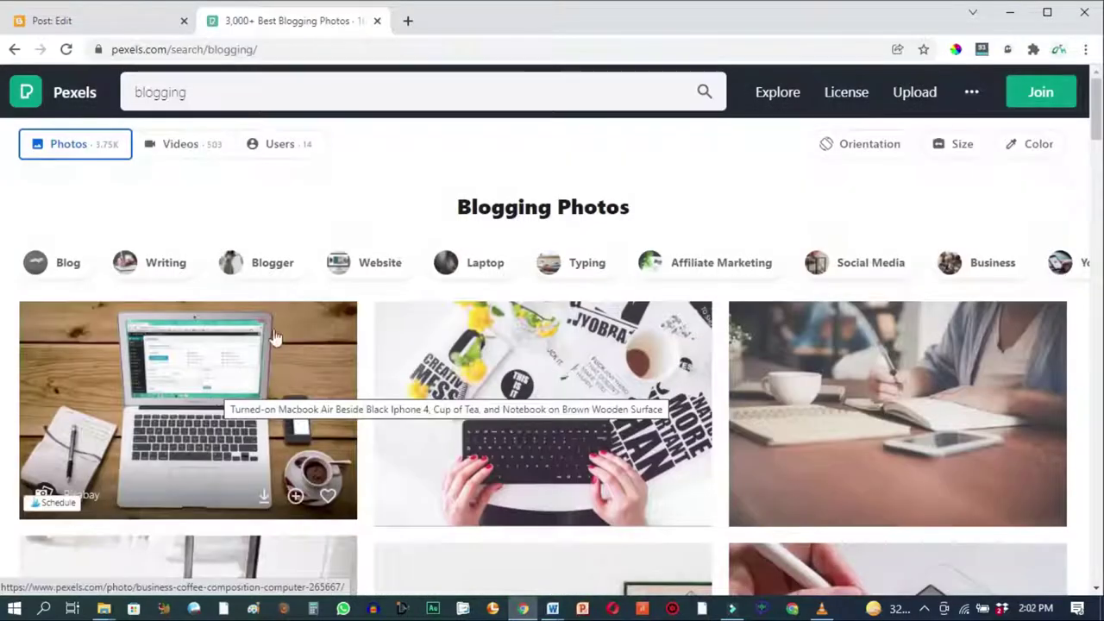
{"action": "mouse_move", "coordinate": [215, 403]}
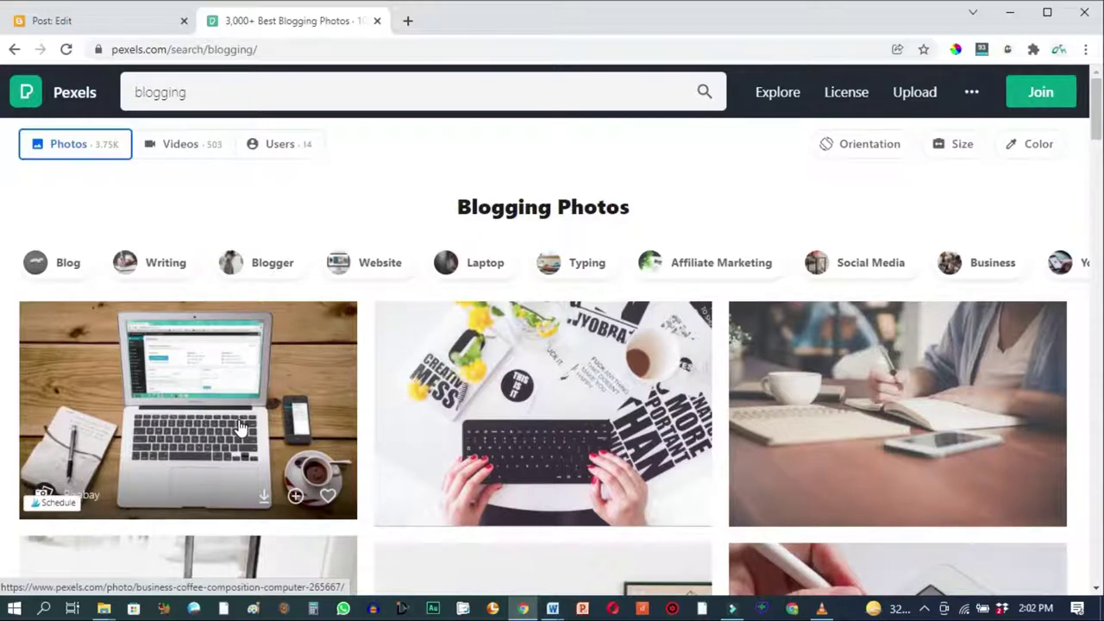
{"action": "left_click", "coordinate": [219, 379]}
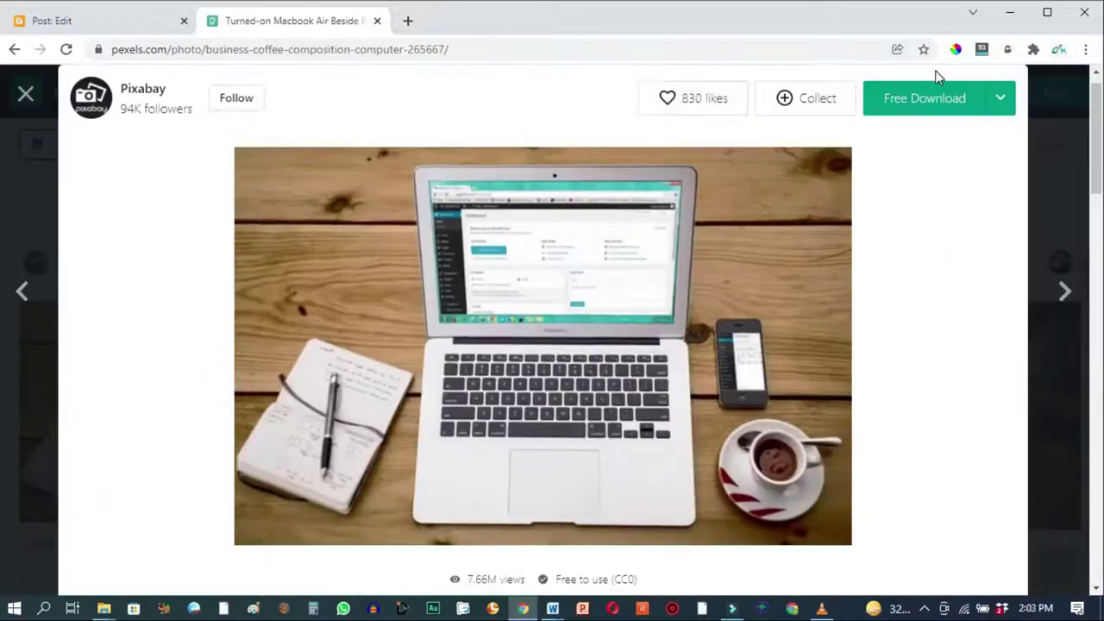
Download the laptop photo in the Small size, 640 x 413
{"action": "left_click", "coordinate": [998, 98]}
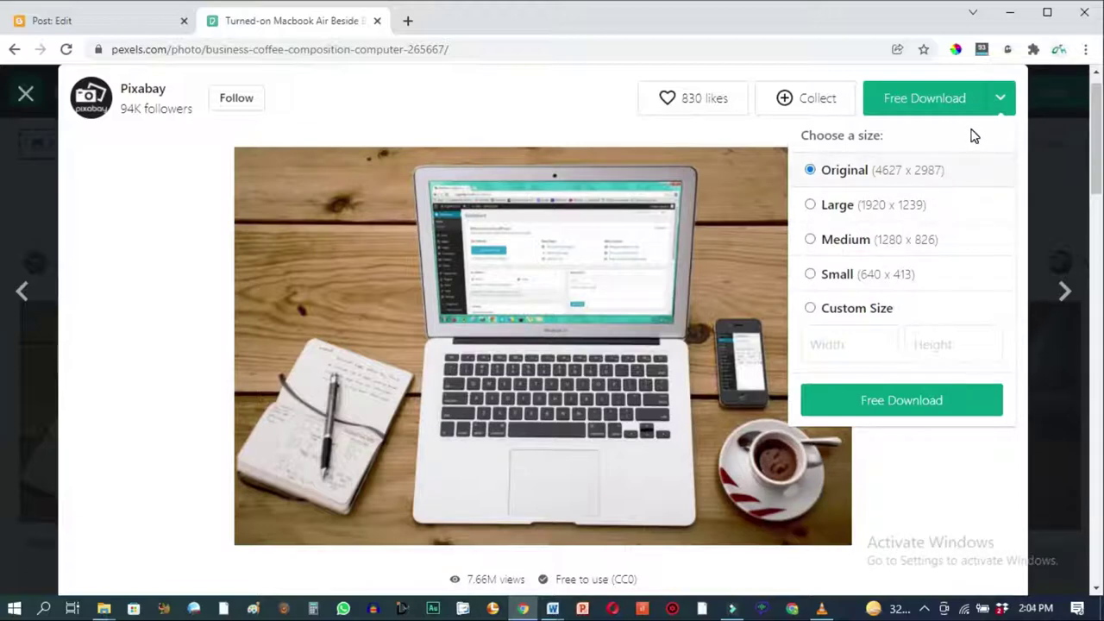
{"action": "left_click", "coordinate": [811, 277]}
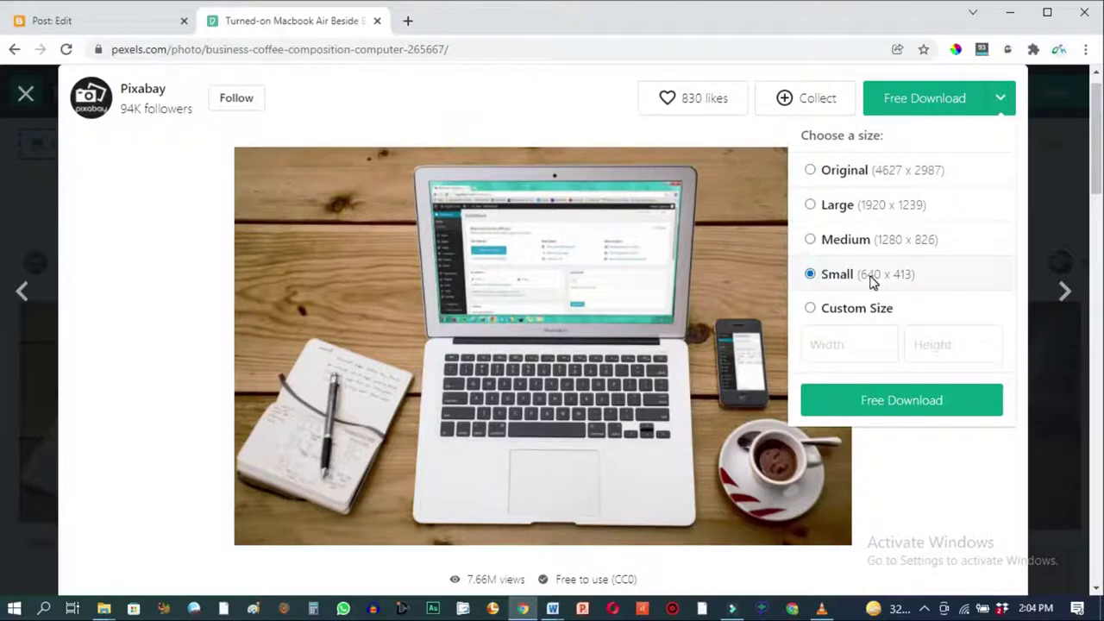
{"action": "left_click", "coordinate": [908, 402]}
{"action": "left_click", "coordinate": [907, 402]}
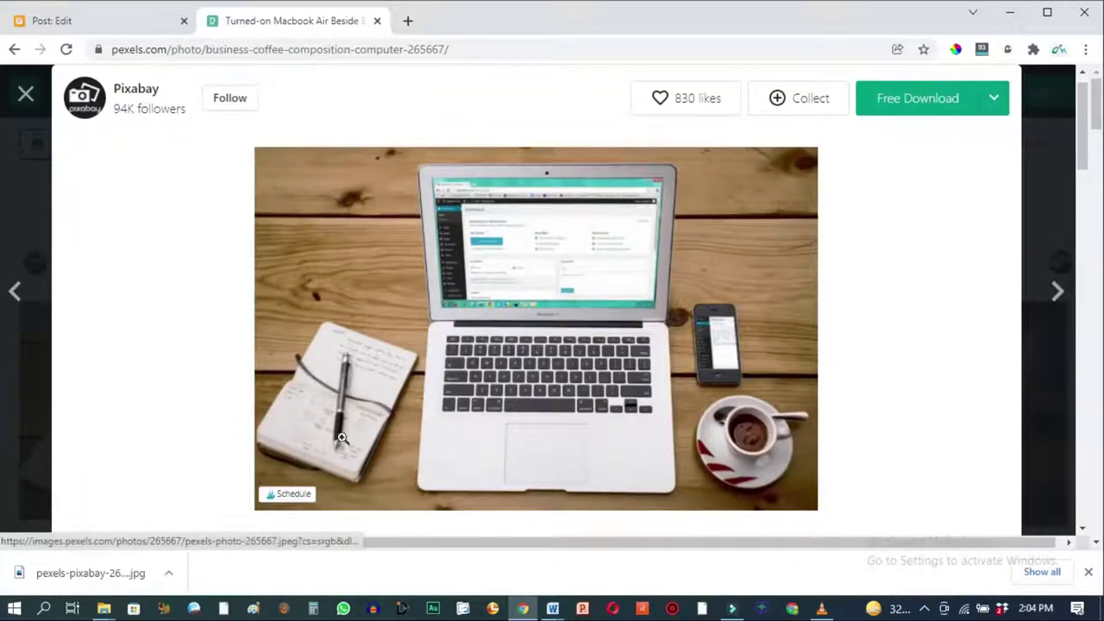
Show the downloaded laptop photo in its folder and check its dimensions and file size
{"action": "left_click", "coordinate": [169, 580]}
{"action": "left_click", "coordinate": [199, 518]}
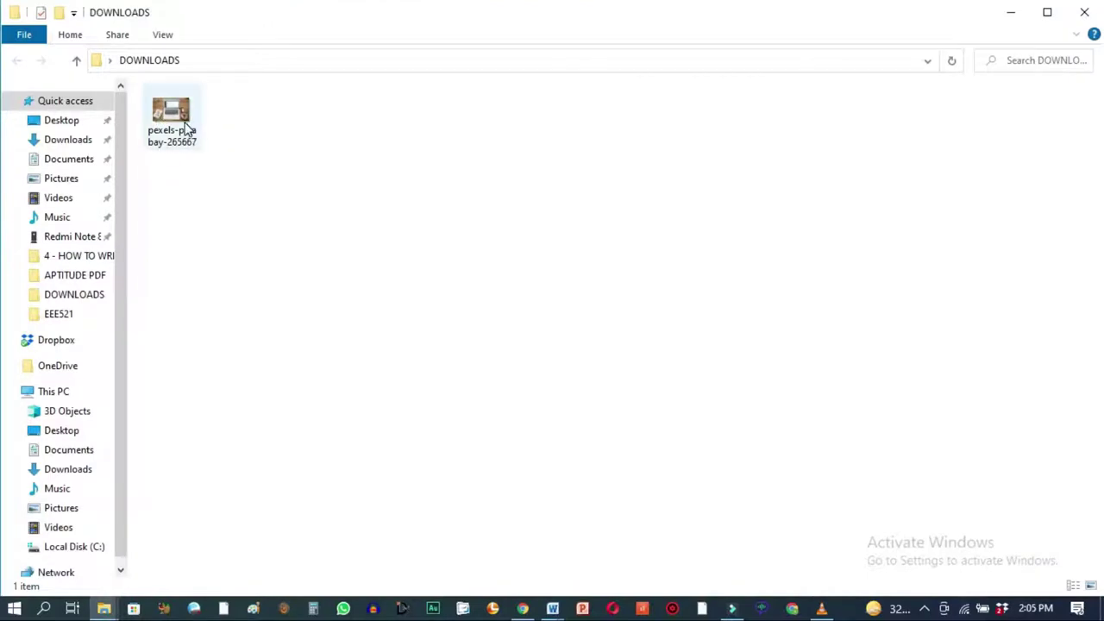
{"action": "mouse_move", "coordinate": [188, 136]}
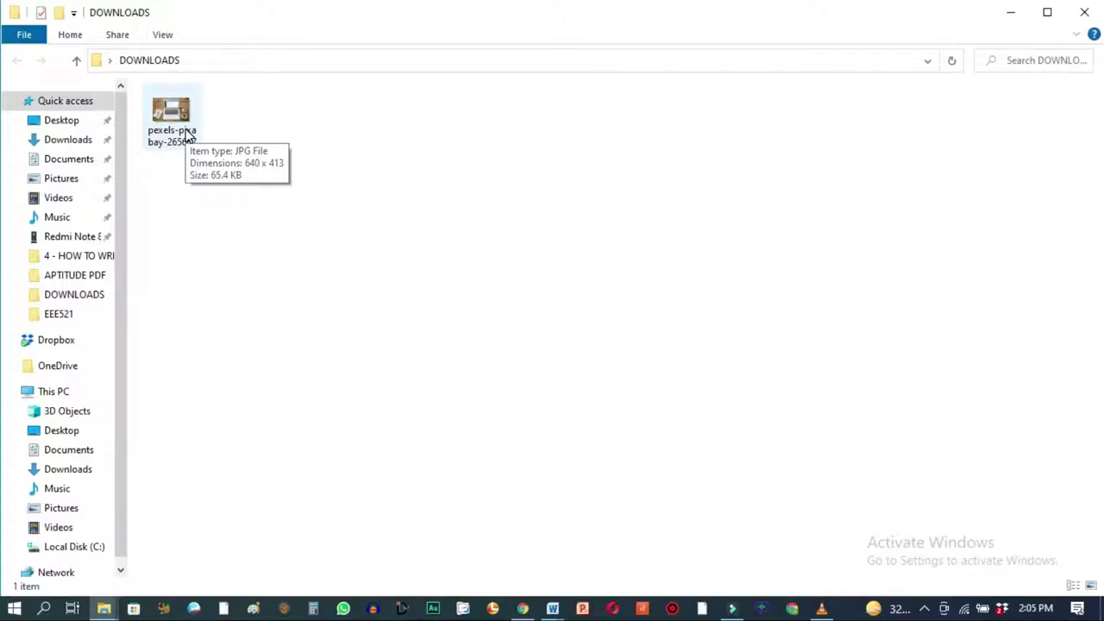
{"action": "left_click", "coordinate": [189, 138]}
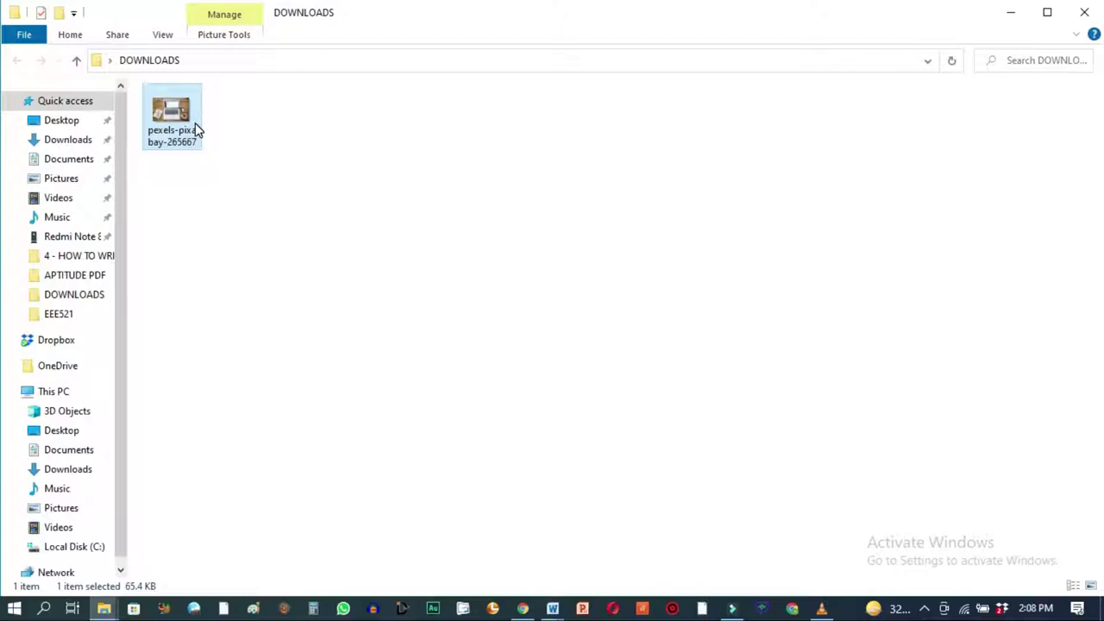
{"action": "left_click", "coordinate": [455, 427]}
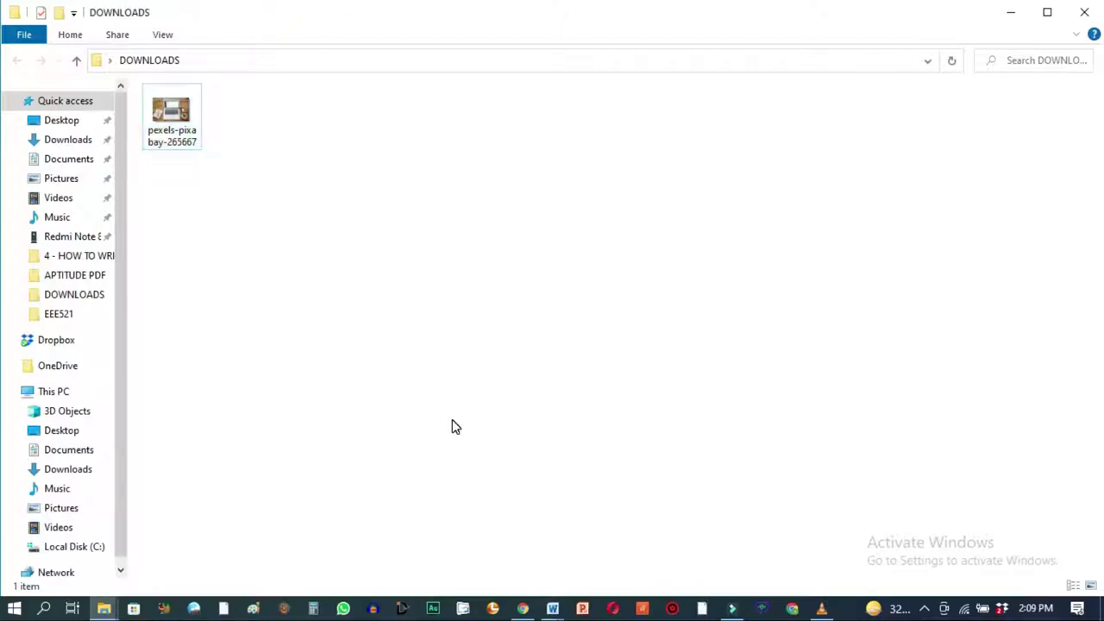
Switch back to Chrome and load photopea.com in a new tab
{"action": "left_click", "coordinate": [524, 610]}
{"action": "left_click", "coordinate": [406, 22]}
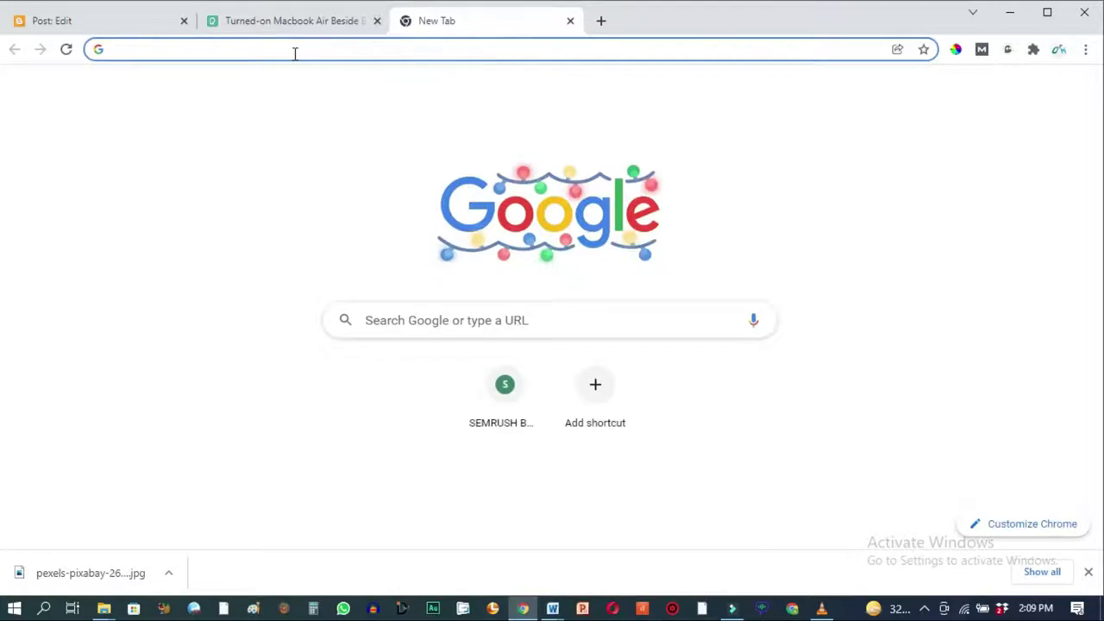
{"action": "type", "text": "photopea.com"}
{"action": "key", "text": "Return"}
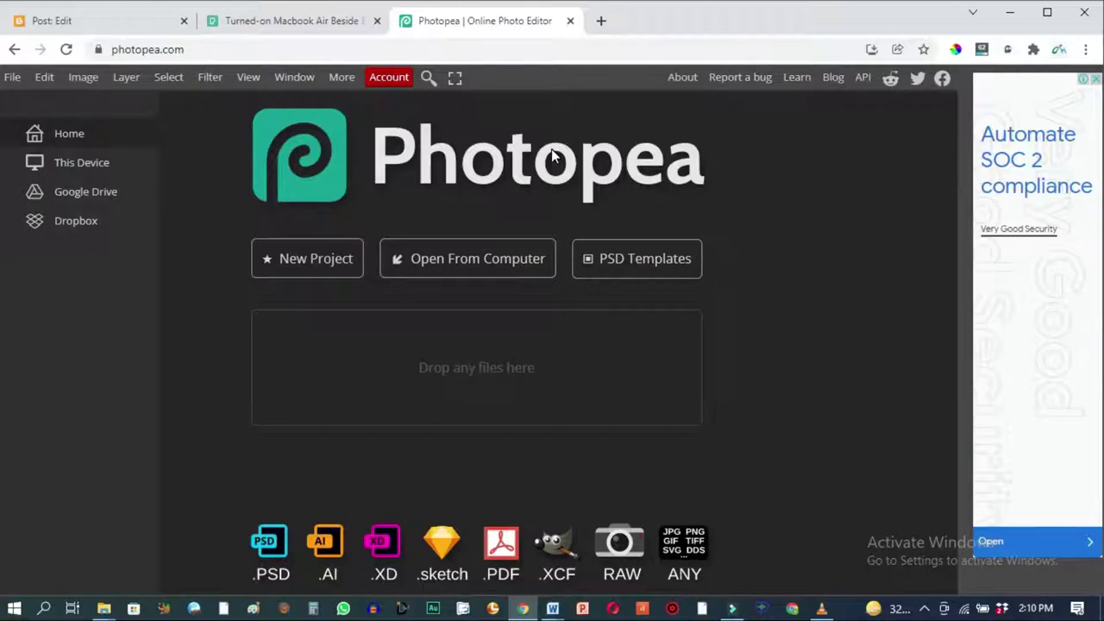
Open the downloaded laptop photo pexels-pixabay-265667 from the DOWNLOADS folder on the Desktop for editing
{"action": "left_click", "coordinate": [12, 77]}
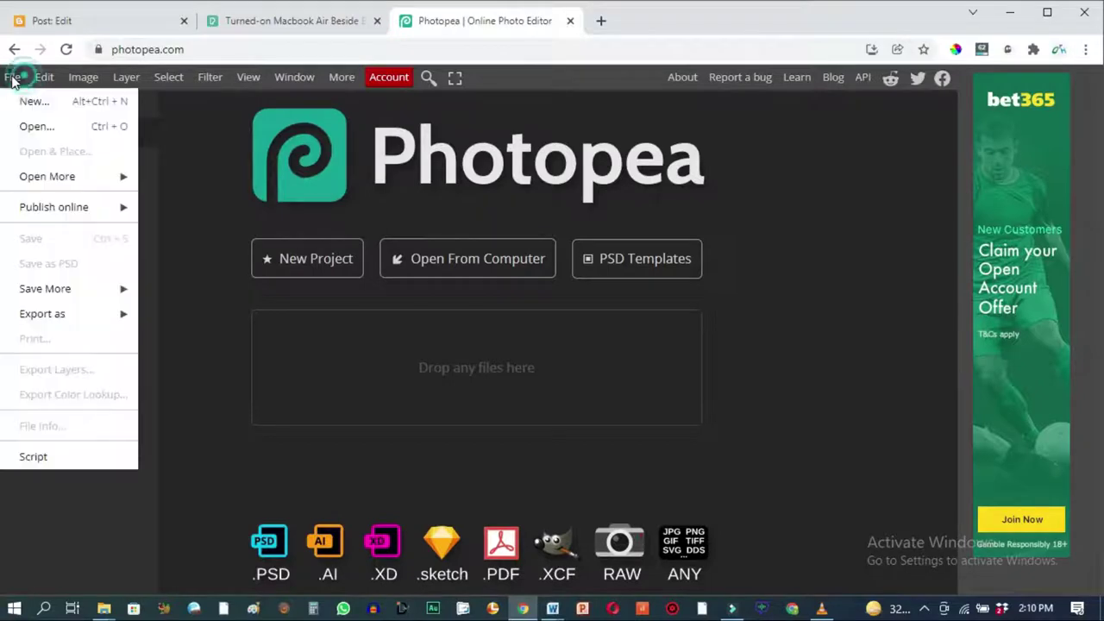
{"action": "left_click", "coordinate": [39, 127]}
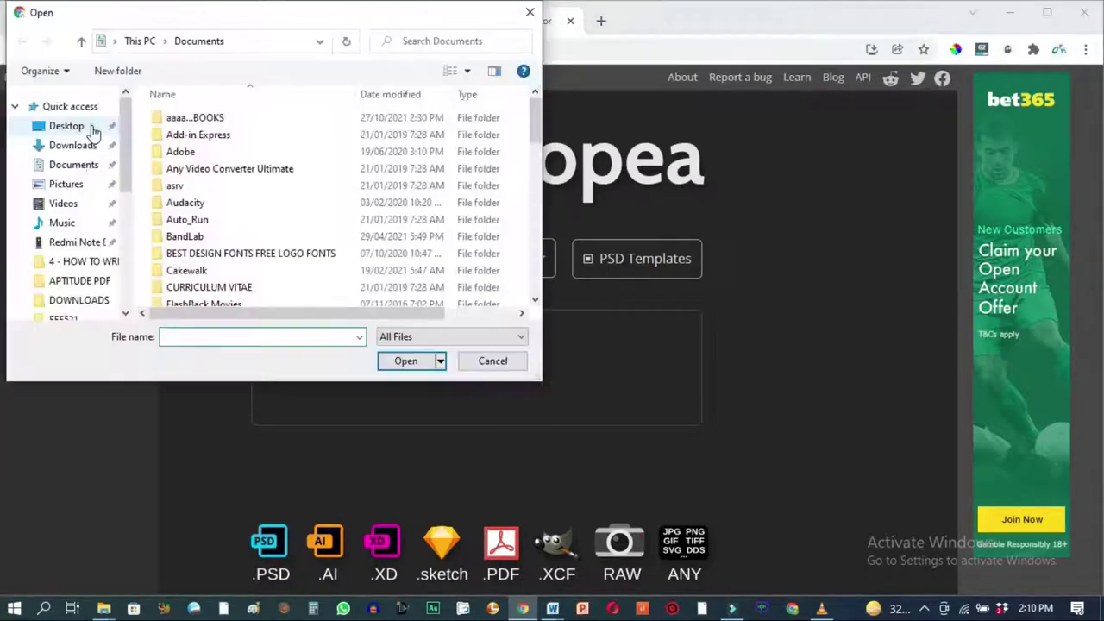
{"action": "left_click", "coordinate": [69, 126]}
{"action": "left_click_drag", "start_coordinate": [535, 96], "coordinate": [535, 125]}
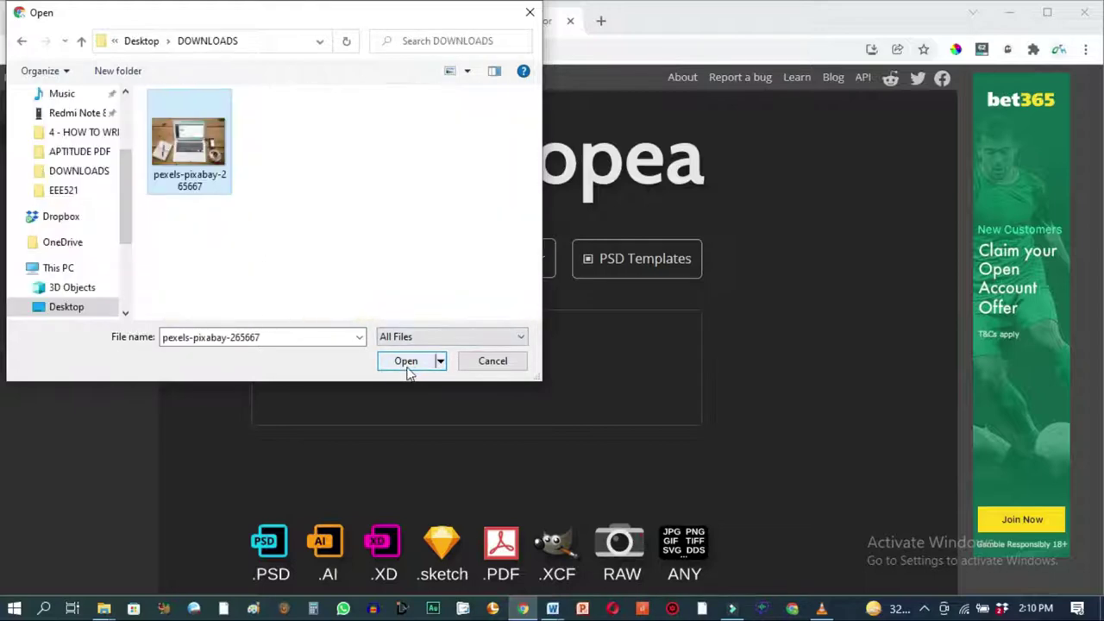
{"action": "left_click", "coordinate": [406, 363]}
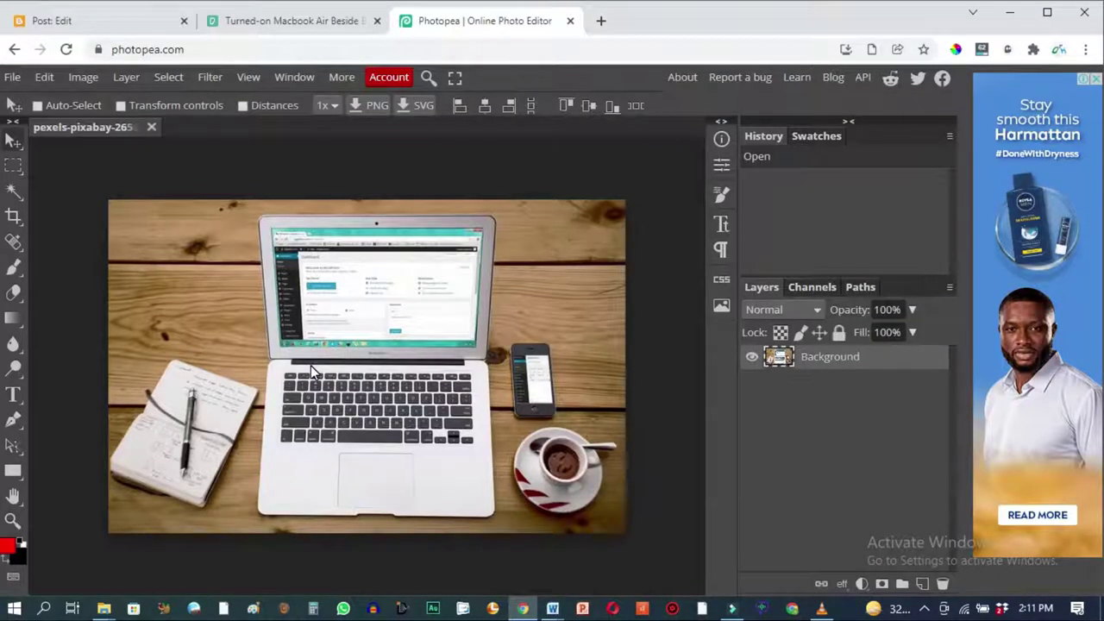
Resize the photo to a width of 375 pixels, keeping its proportions and bilinear resampling
{"action": "left_click", "coordinate": [83, 78]}
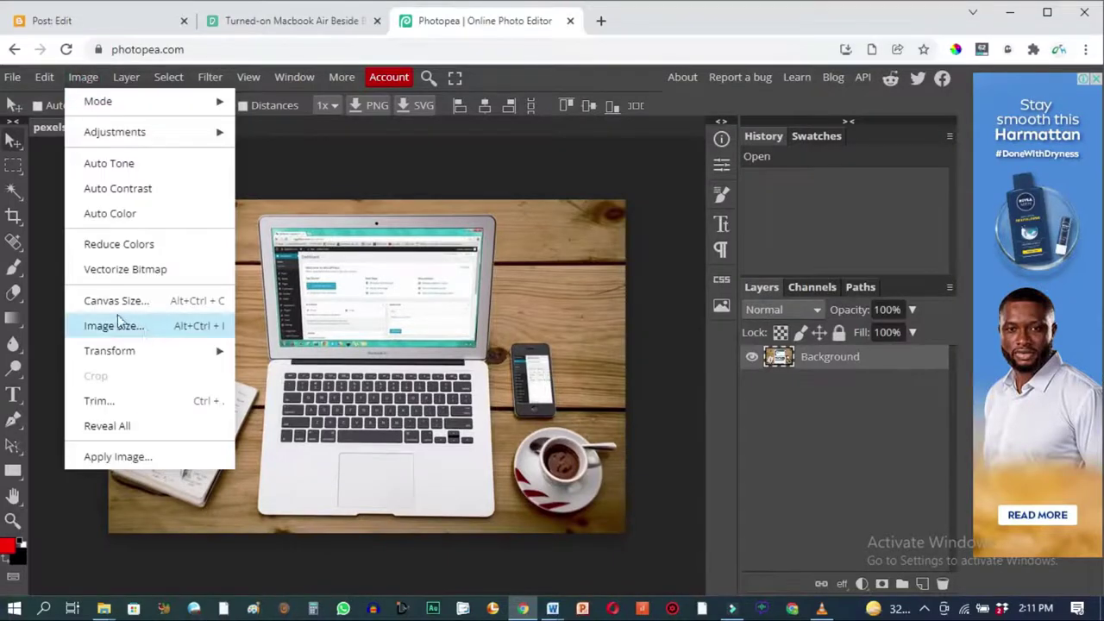
{"action": "left_click", "coordinate": [148, 326]}
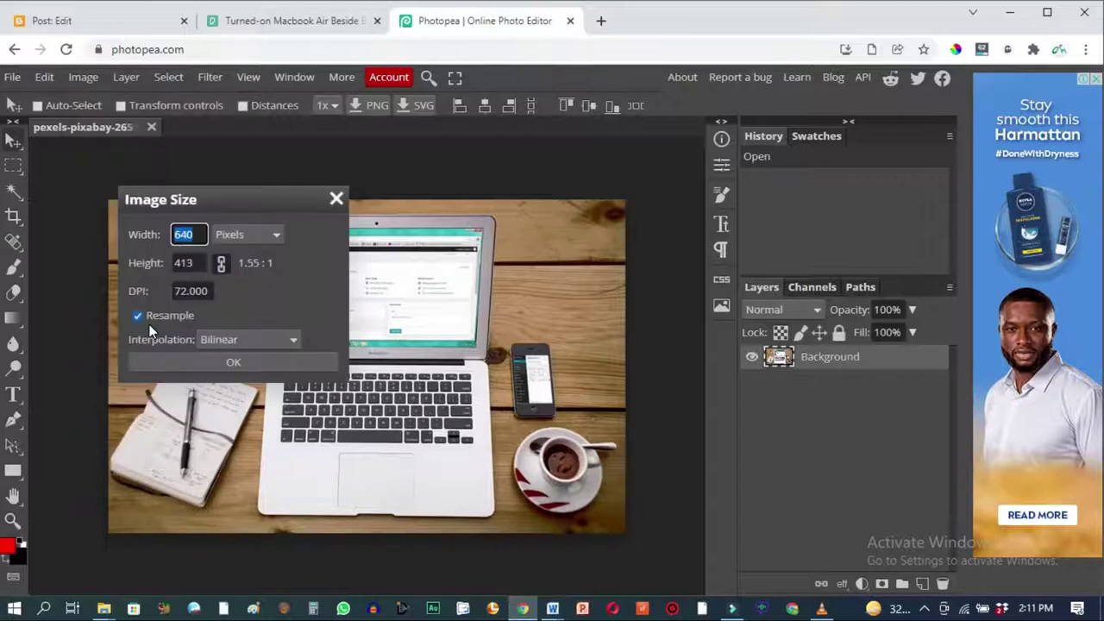
{"action": "left_click", "coordinate": [199, 239]}
{"action": "left_click", "coordinate": [199, 235]}
{"action": "key", "text": "BackSpace"}
{"action": "key", "text": "BackSpace"}
{"action": "key", "text": "BackSpace"}
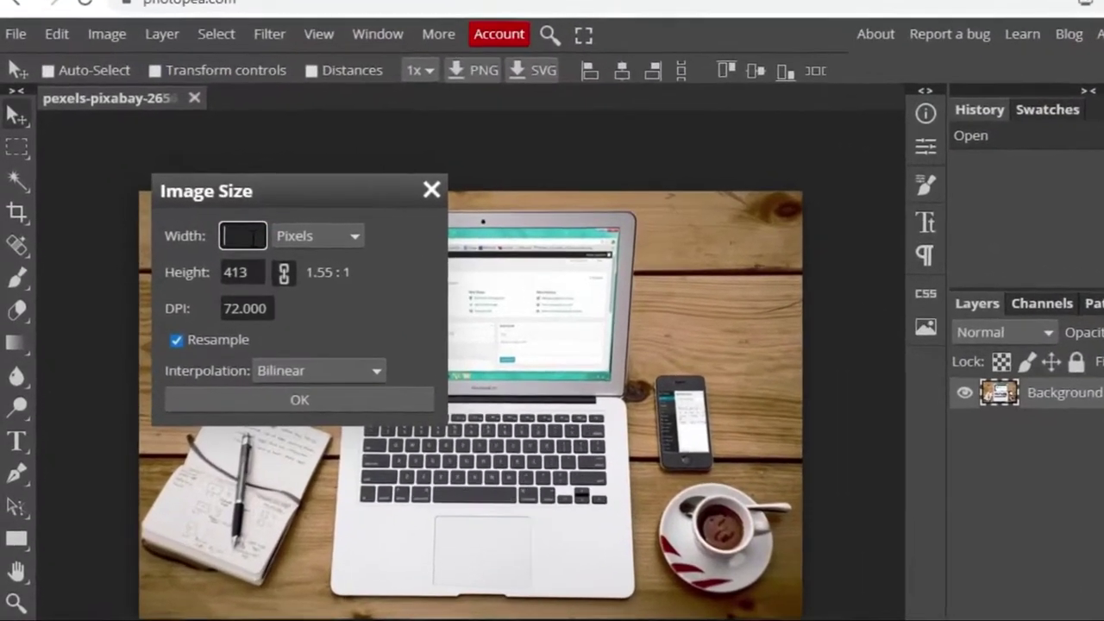
{"action": "type", "text": "375"}
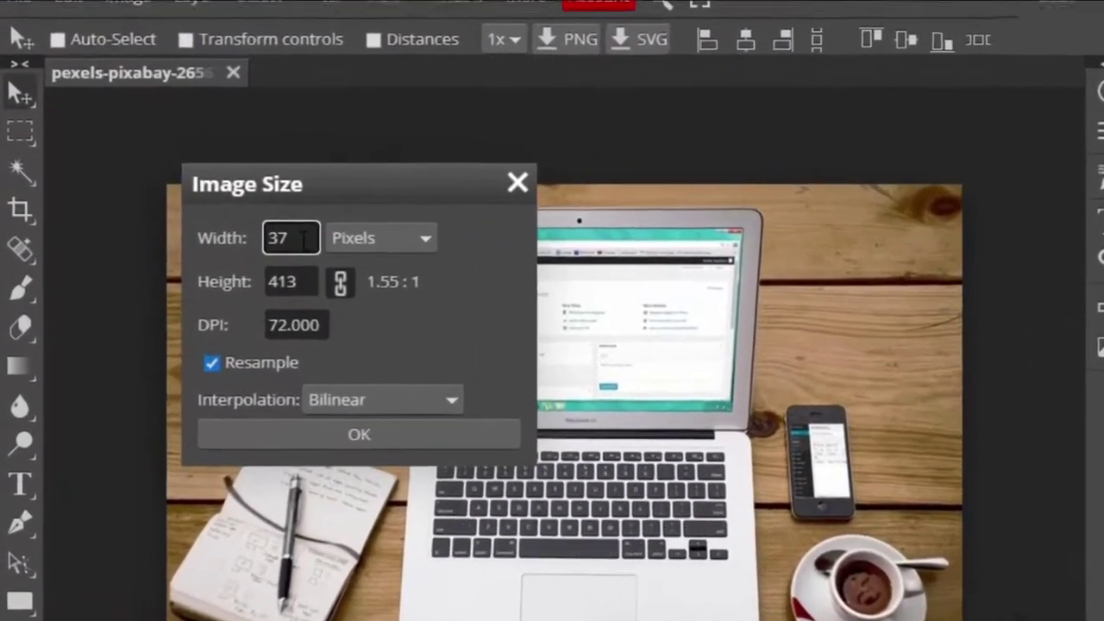
{"action": "key", "text": "Tab"}
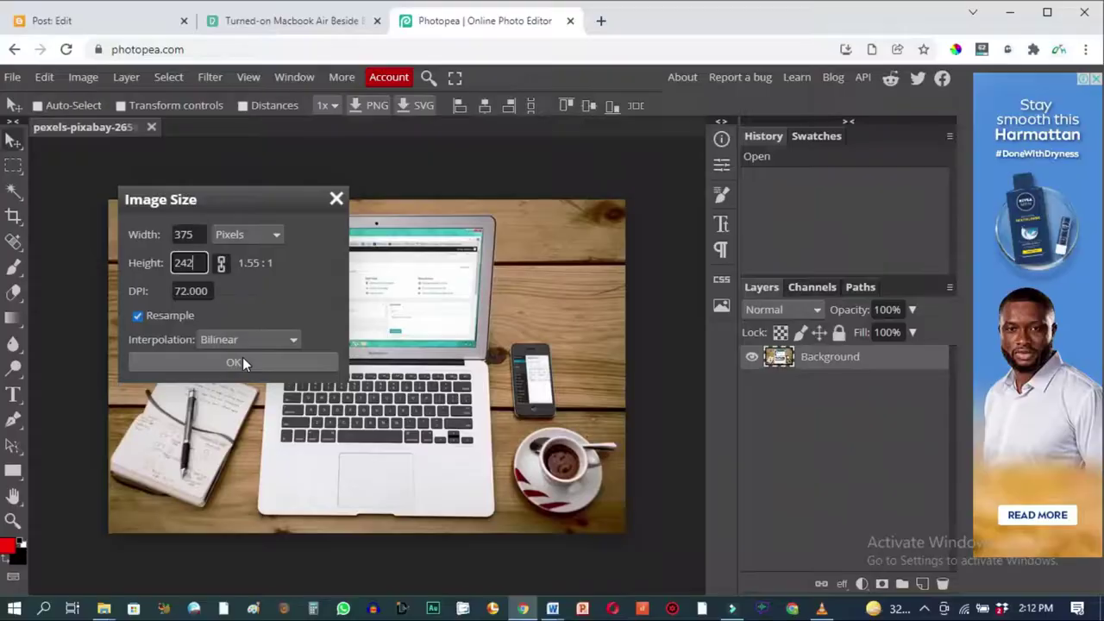
{"action": "left_click", "coordinate": [458, 468]}
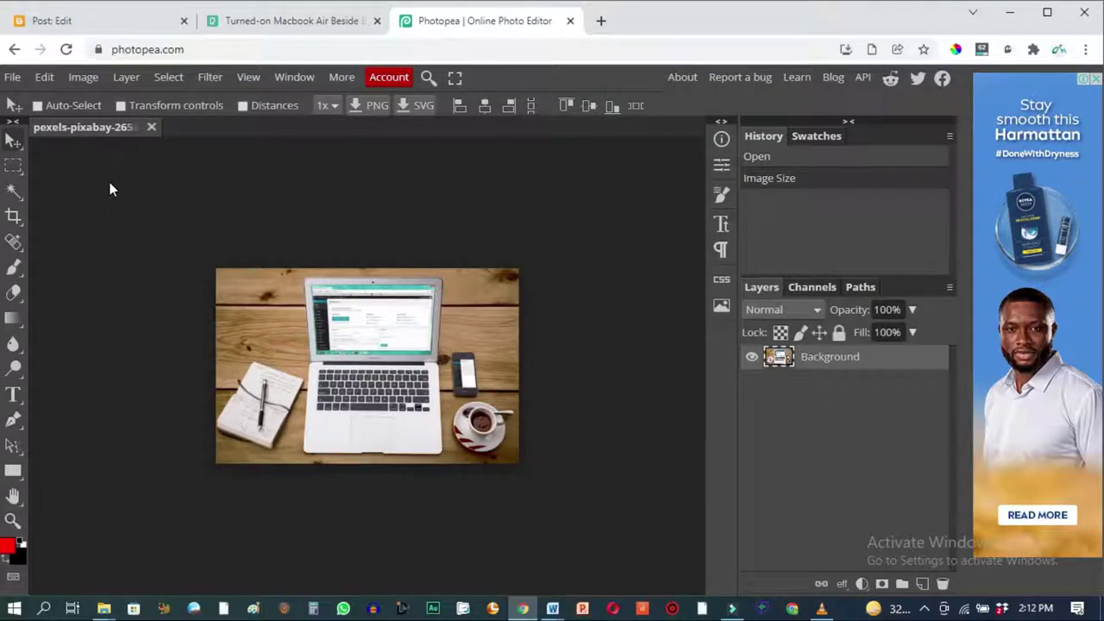
Export the resized photo as WEBP at 72% quality and check the saved file's details in its folder
{"action": "left_click", "coordinate": [16, 79]}
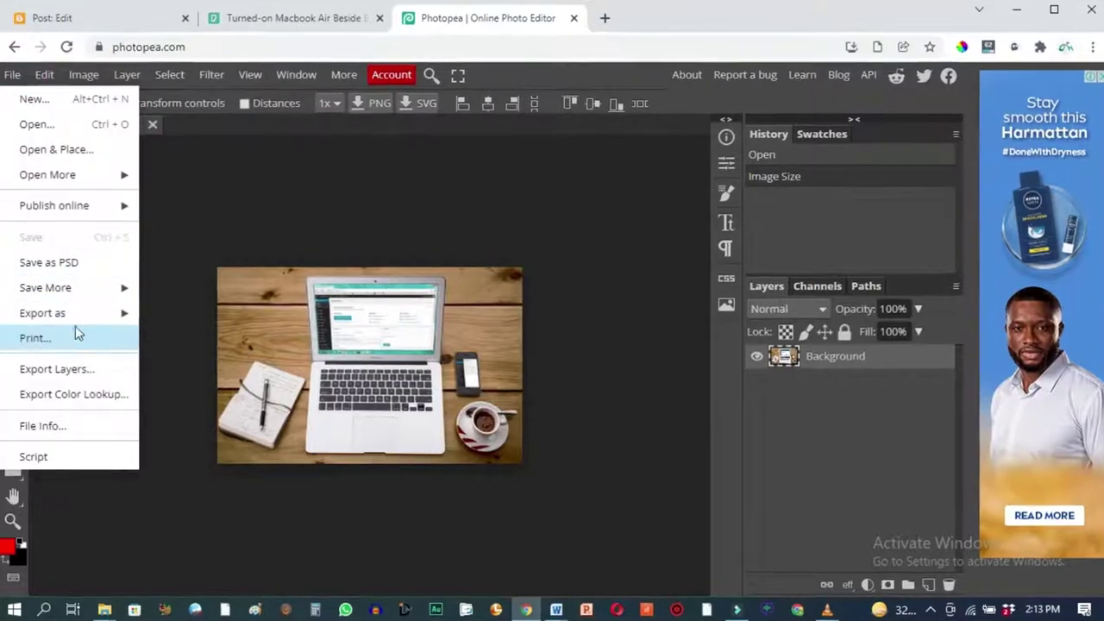
{"action": "mouse_move", "coordinate": [78, 313]}
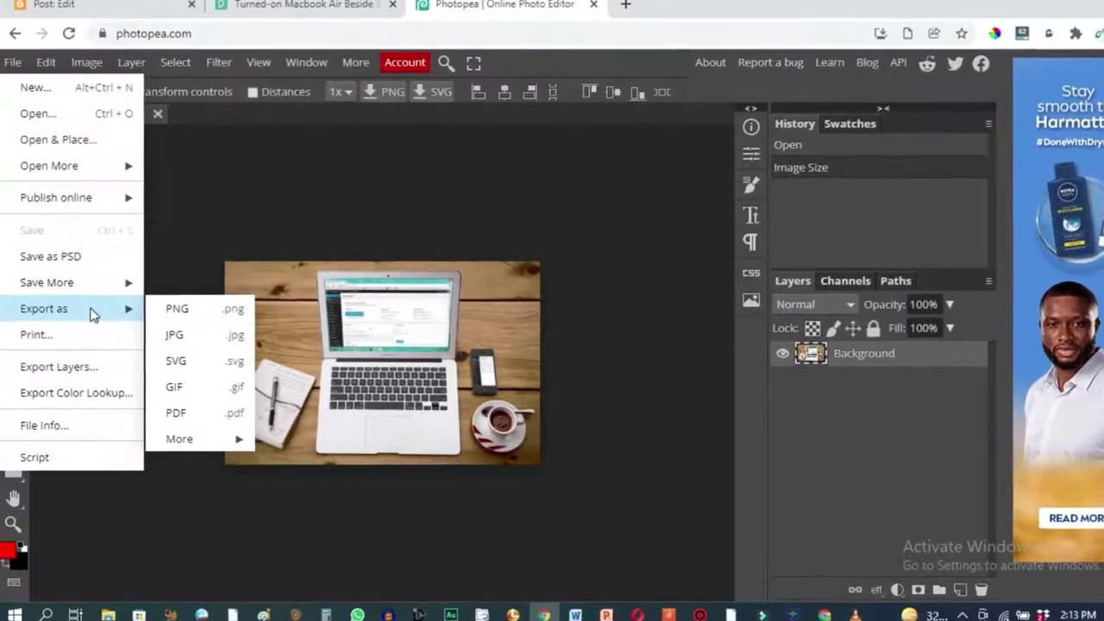
{"action": "mouse_move", "coordinate": [231, 439]}
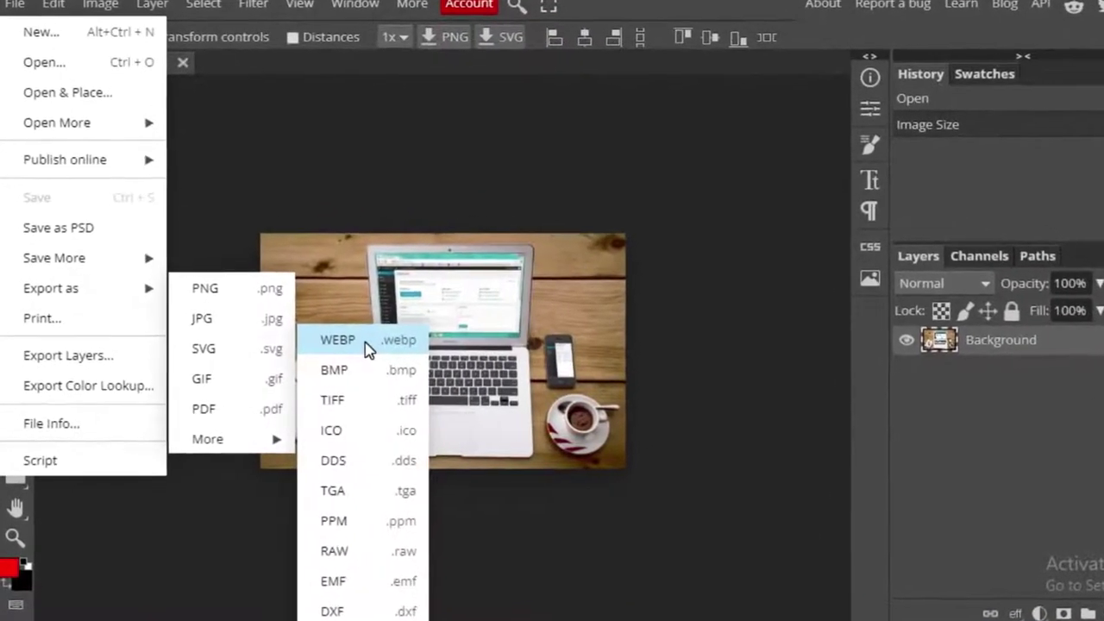
{"action": "left_click", "coordinate": [364, 350]}
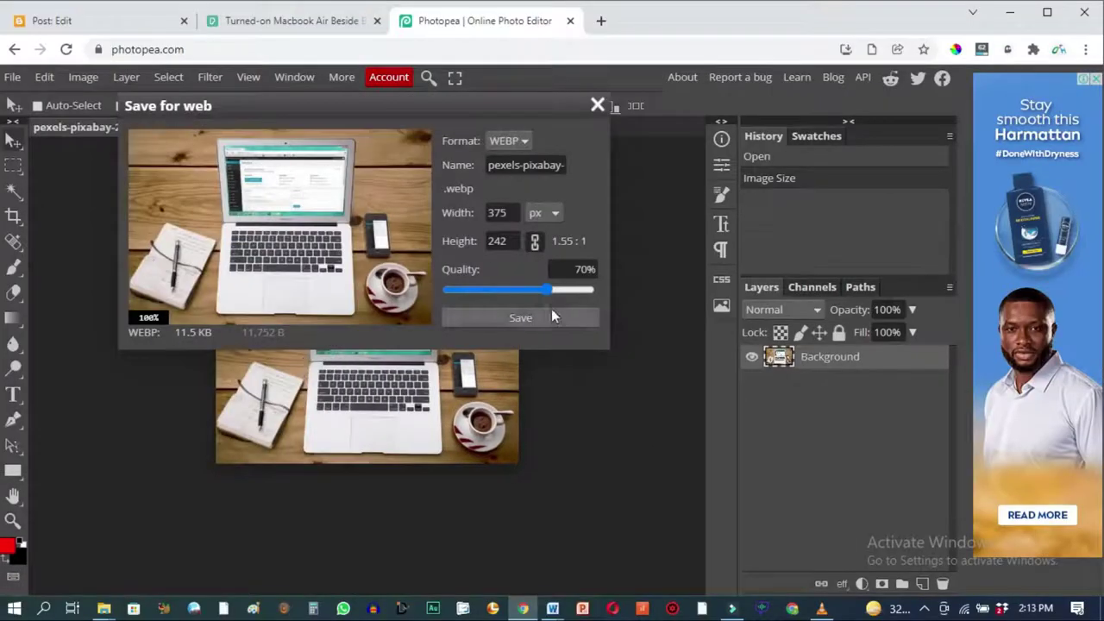
{"action": "left_click_drag", "start_coordinate": [548, 295], "coordinate": [552, 295]}
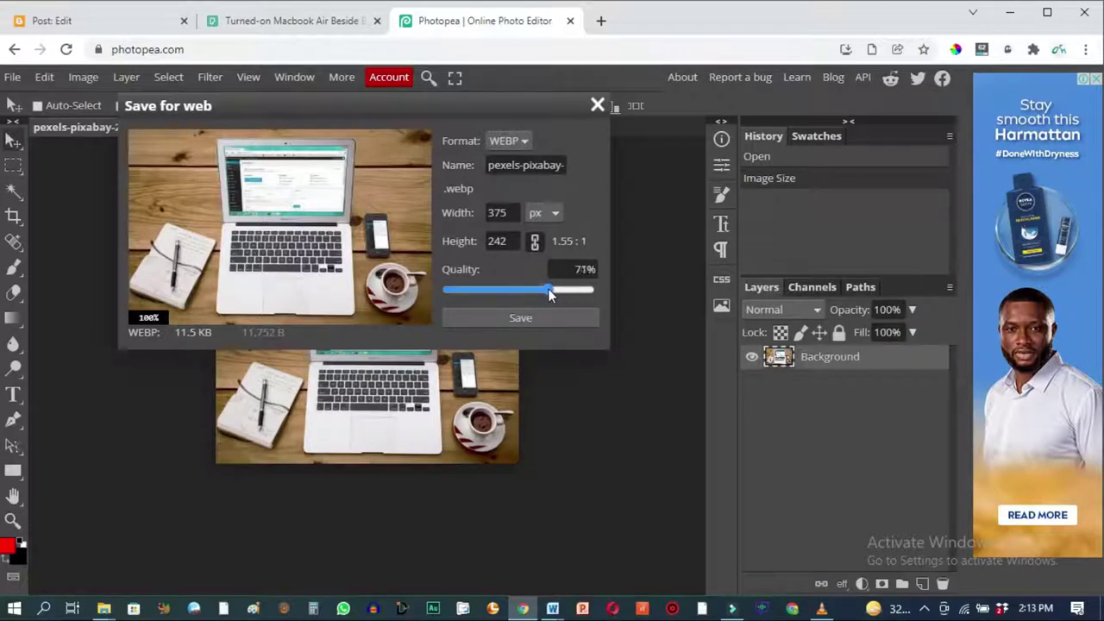
{"action": "left_click_drag", "start_coordinate": [548, 290], "coordinate": [550, 290]}
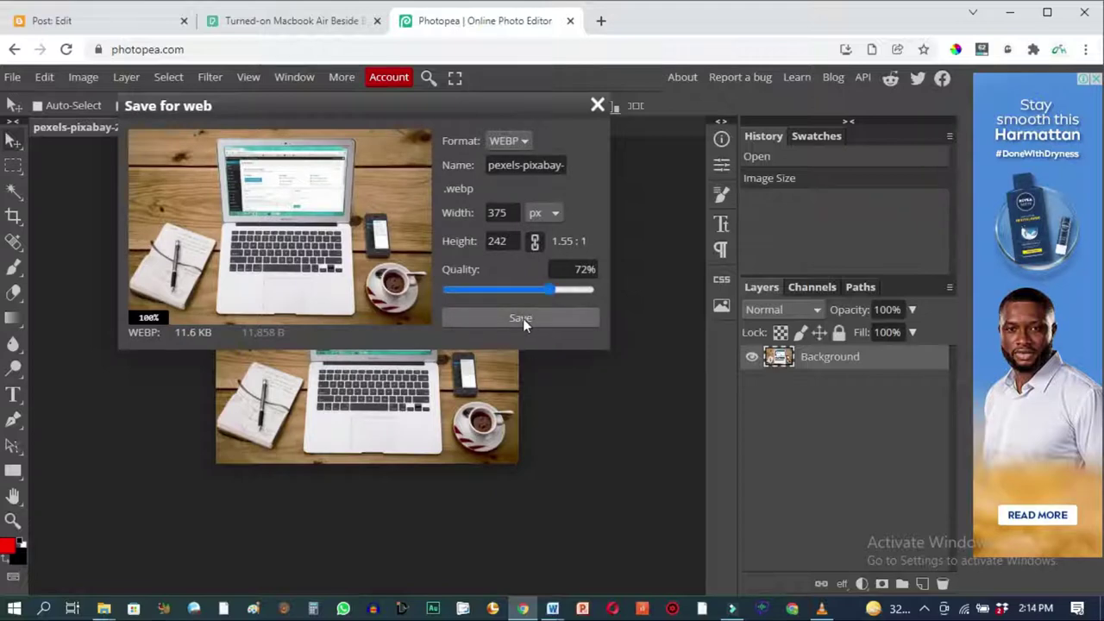
{"action": "left_click", "coordinate": [521, 319]}
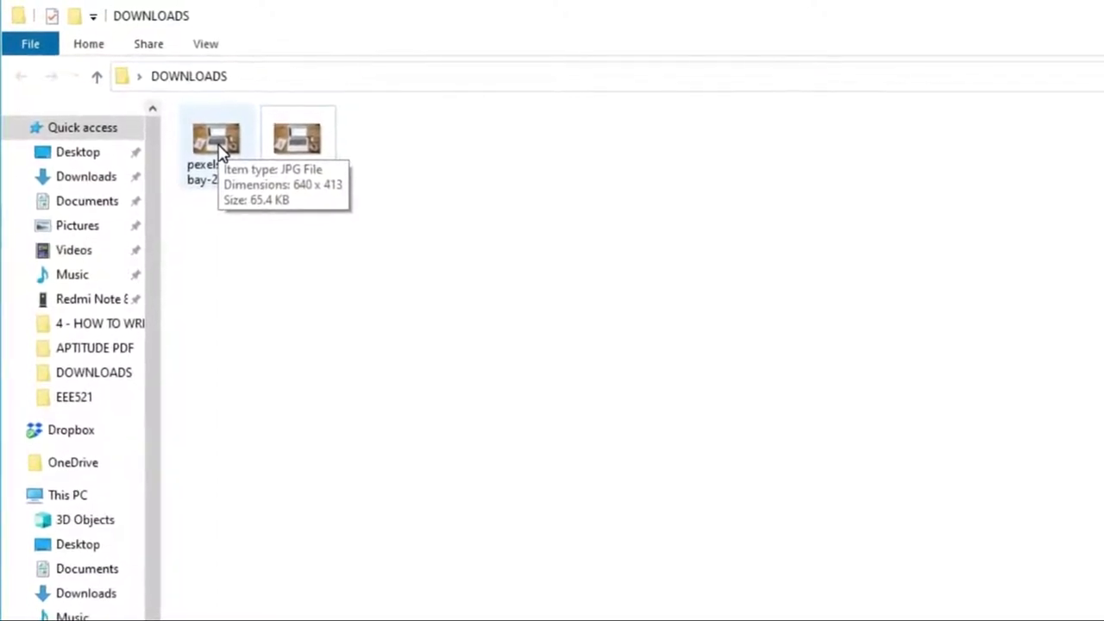
{"action": "mouse_move", "coordinate": [295, 152]}
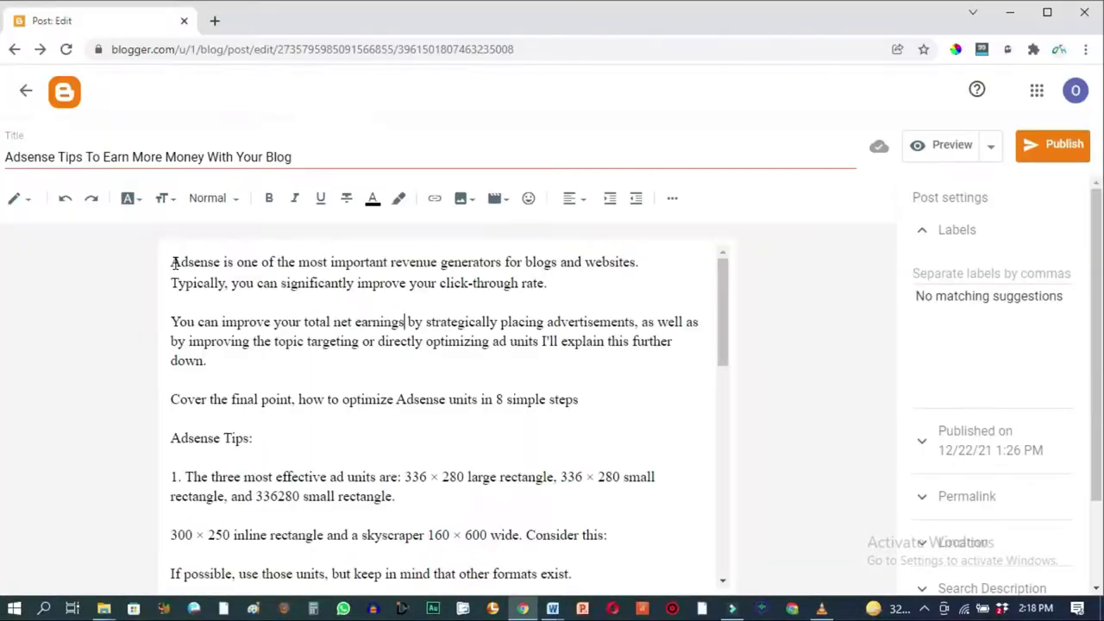
{"action": "left_click", "coordinate": [172, 261]}
{"action": "key", "text": "Return"}
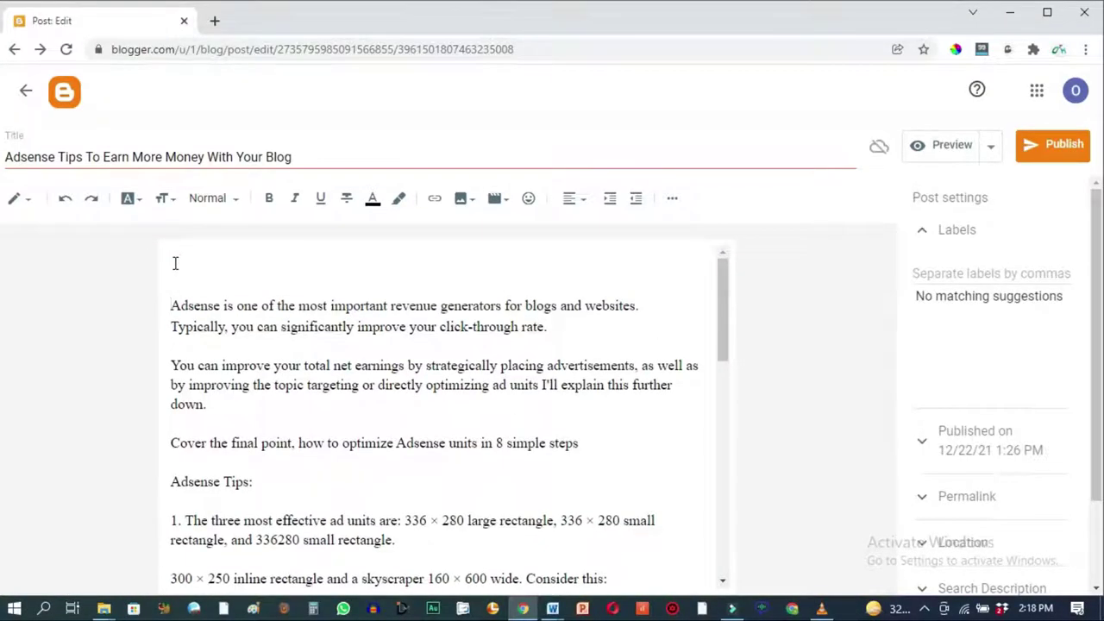
{"action": "key", "text": "Return"}
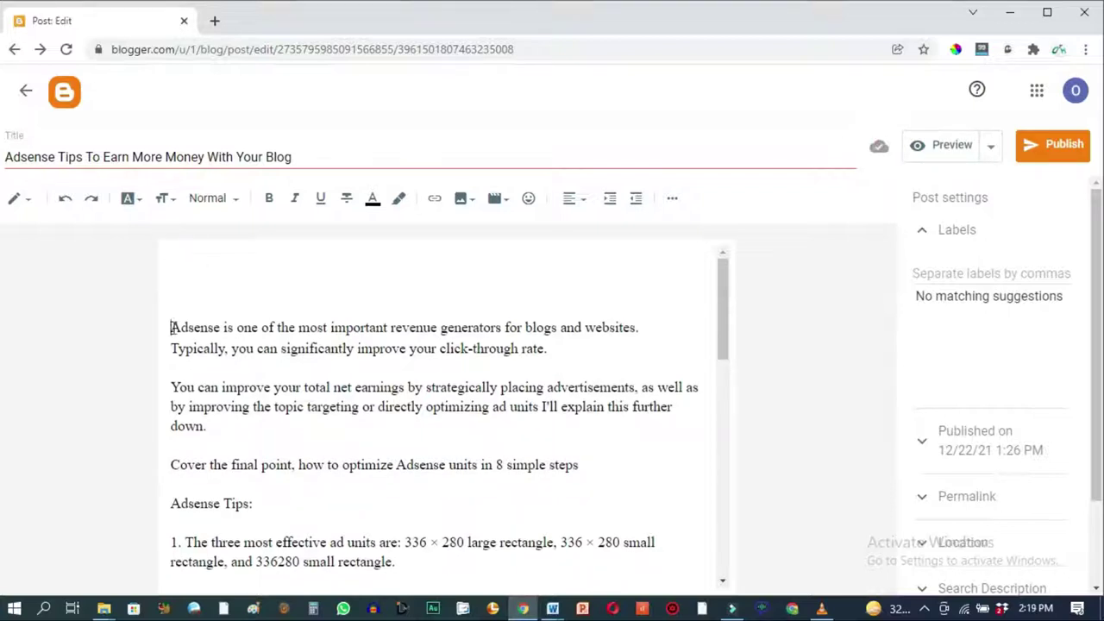
{"action": "key", "text": "BackSpace"}
{"action": "key", "text": "BackSpace"}
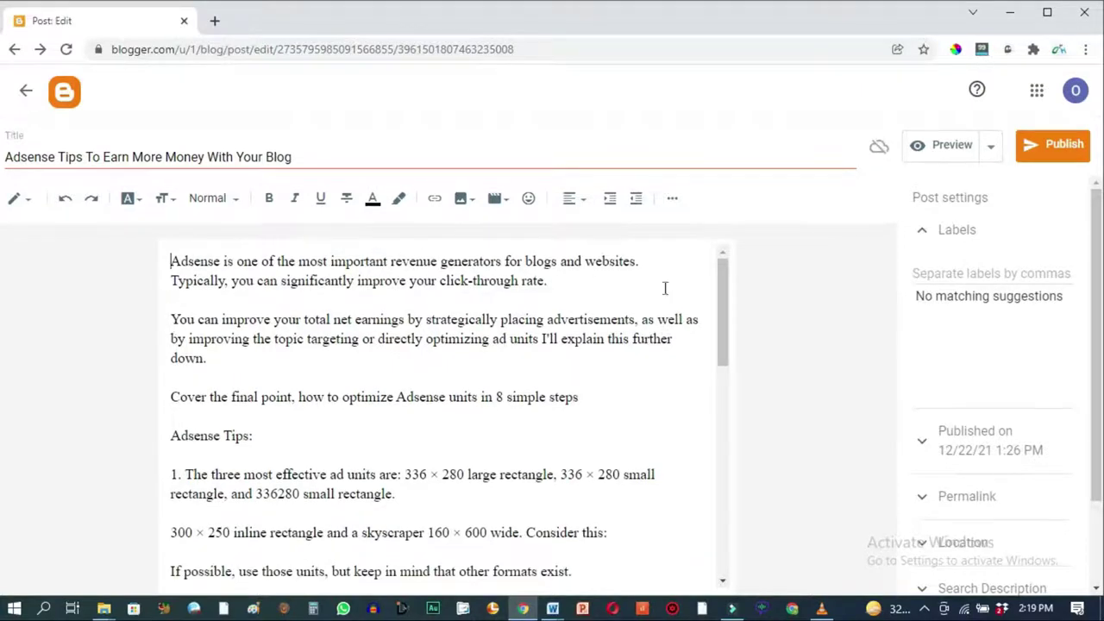
Add an empty line after the post's first paragraph and upload pexels-pixabay-265667 there from the computer
{"action": "left_click", "coordinate": [559, 284]}
{"action": "key", "text": "Return"}
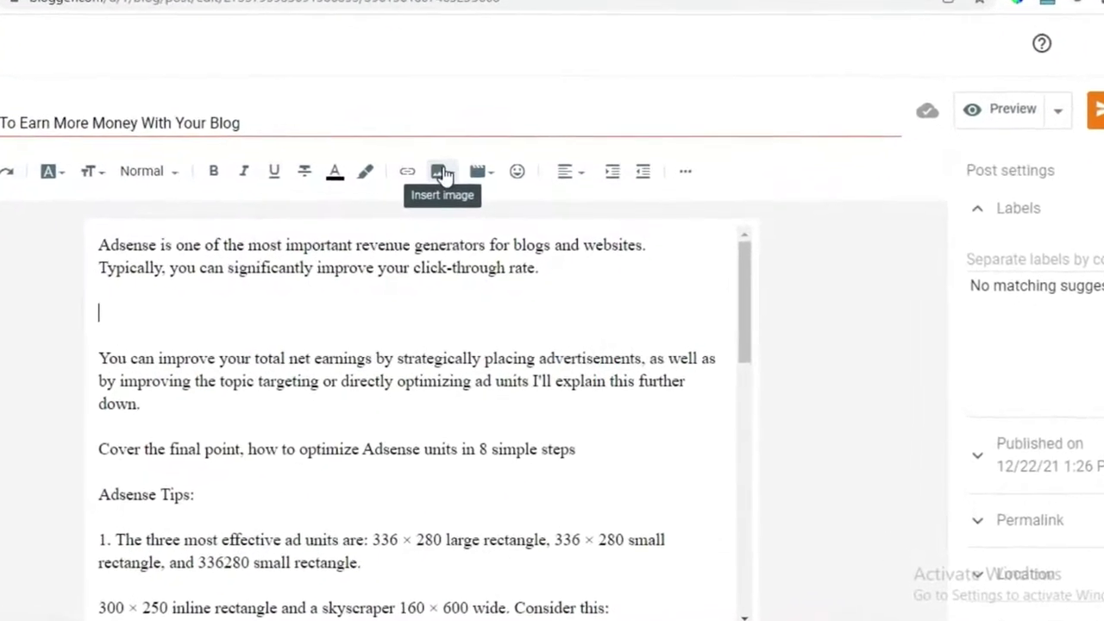
{"action": "left_click", "coordinate": [449, 182]}
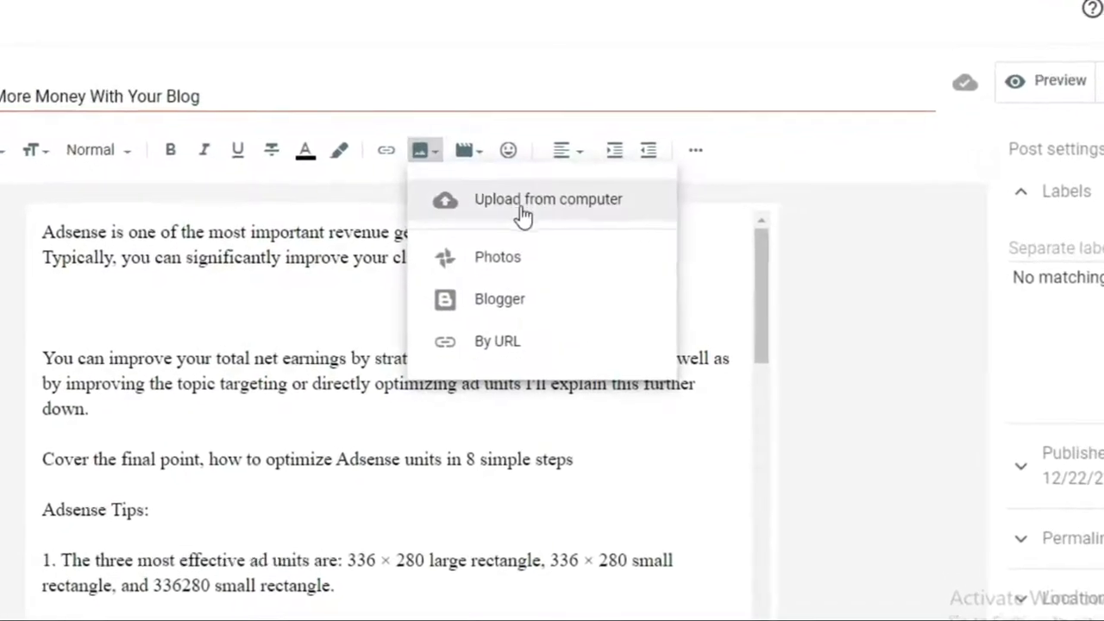
{"action": "left_click", "coordinate": [436, 189]}
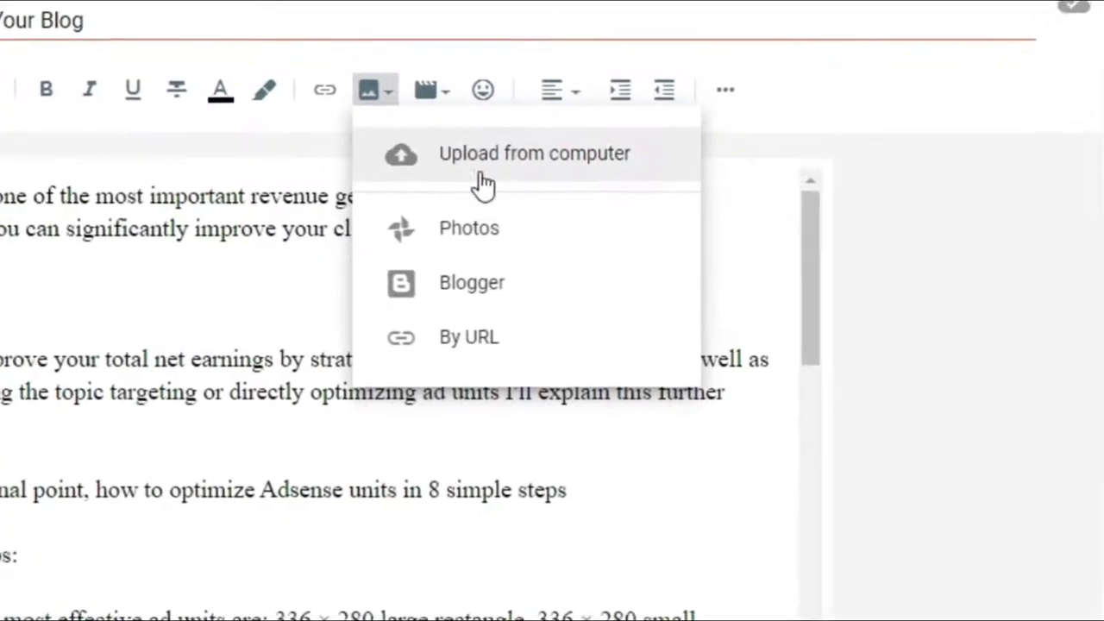
{"action": "left_click", "coordinate": [540, 169]}
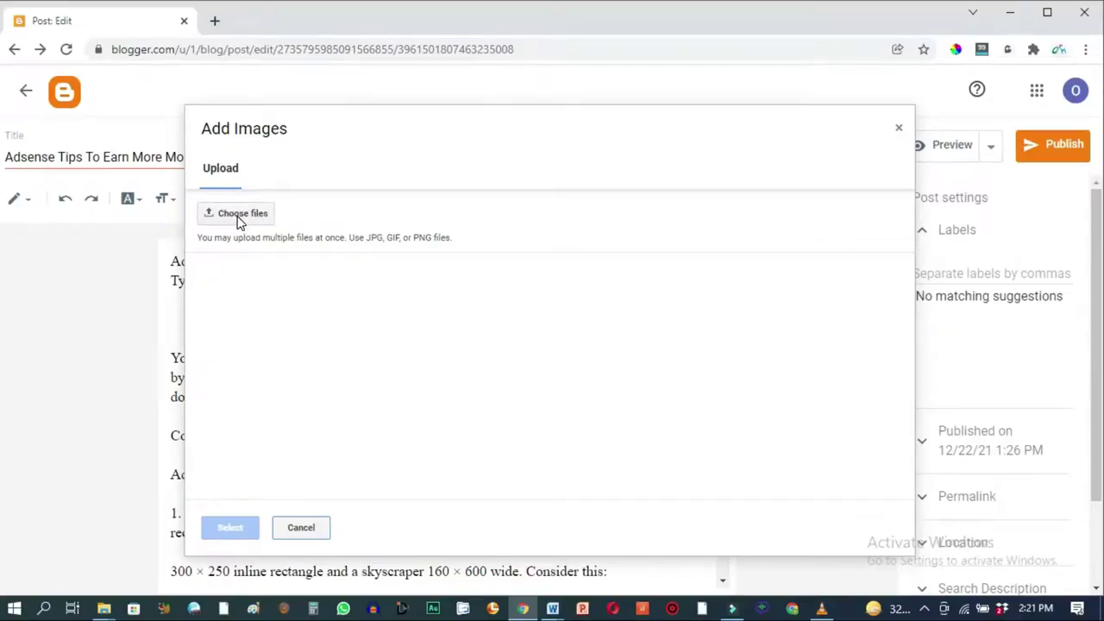
{"action": "left_click", "coordinate": [240, 215]}
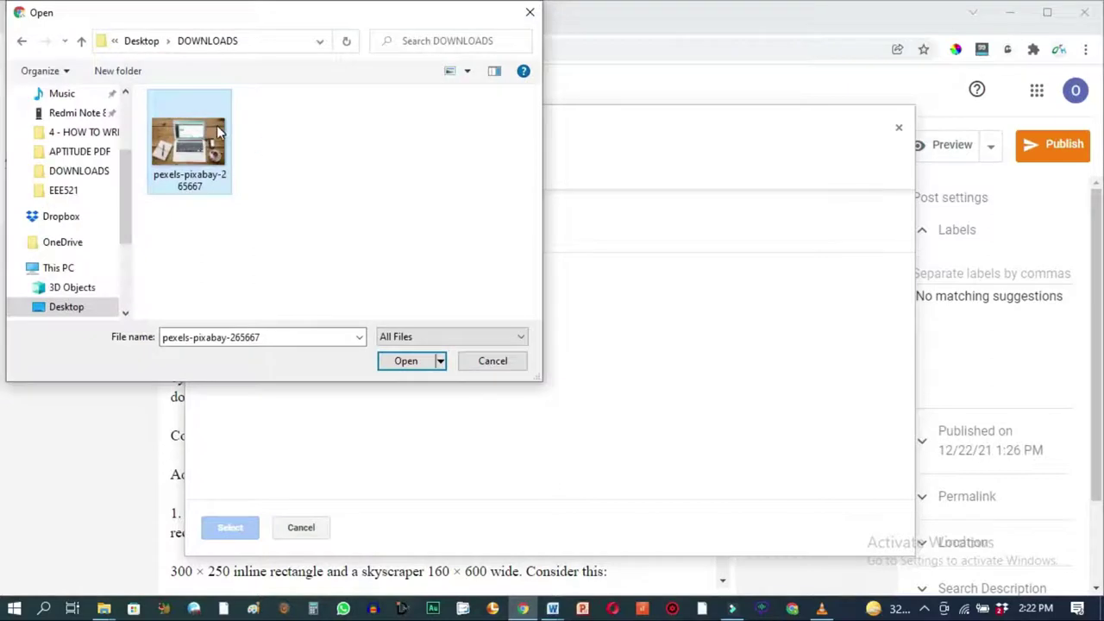
{"action": "left_click", "coordinate": [406, 361]}
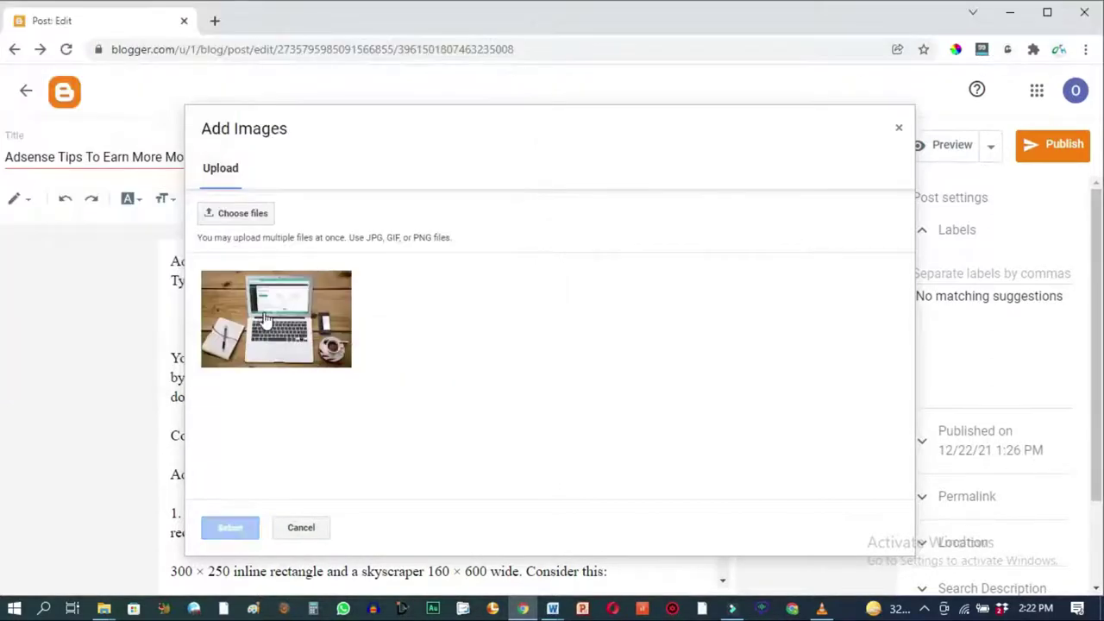
Insert the uploaded laptop photo into the post and add a blank line above it
{"action": "left_click", "coordinate": [264, 319]}
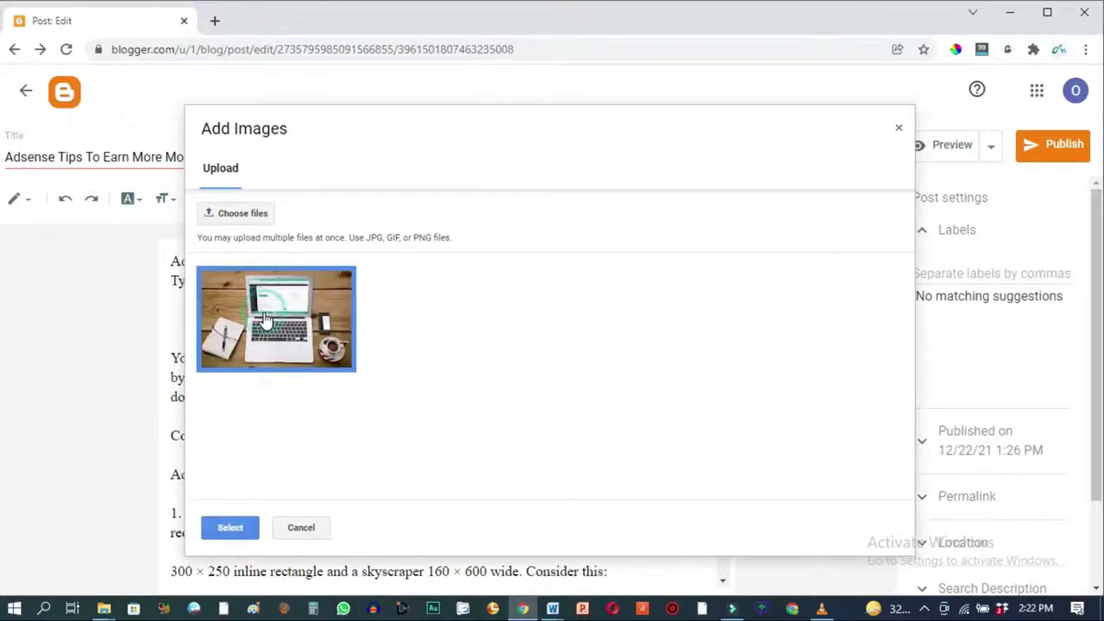
{"action": "left_click", "coordinate": [230, 531]}
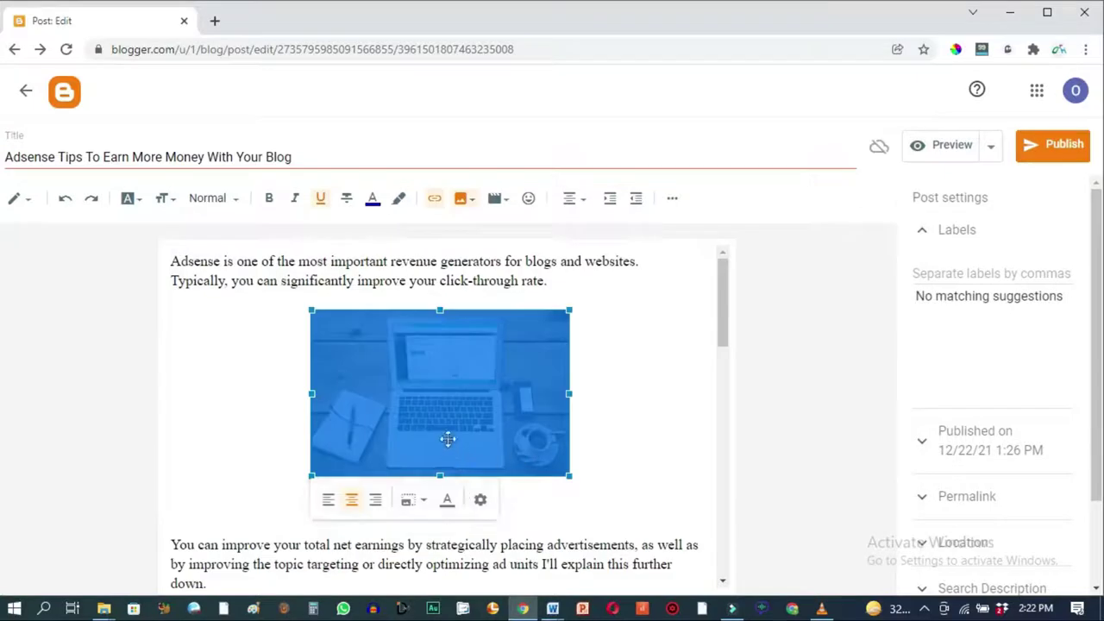
{"action": "left_click", "coordinate": [659, 400]}
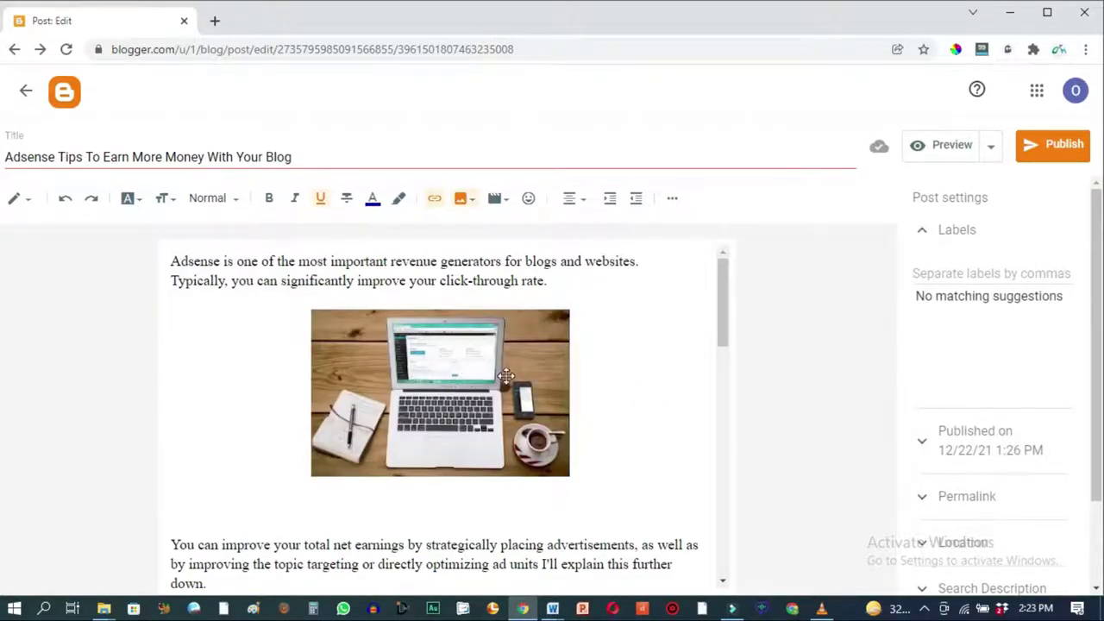
{"action": "key", "text": "Return"}
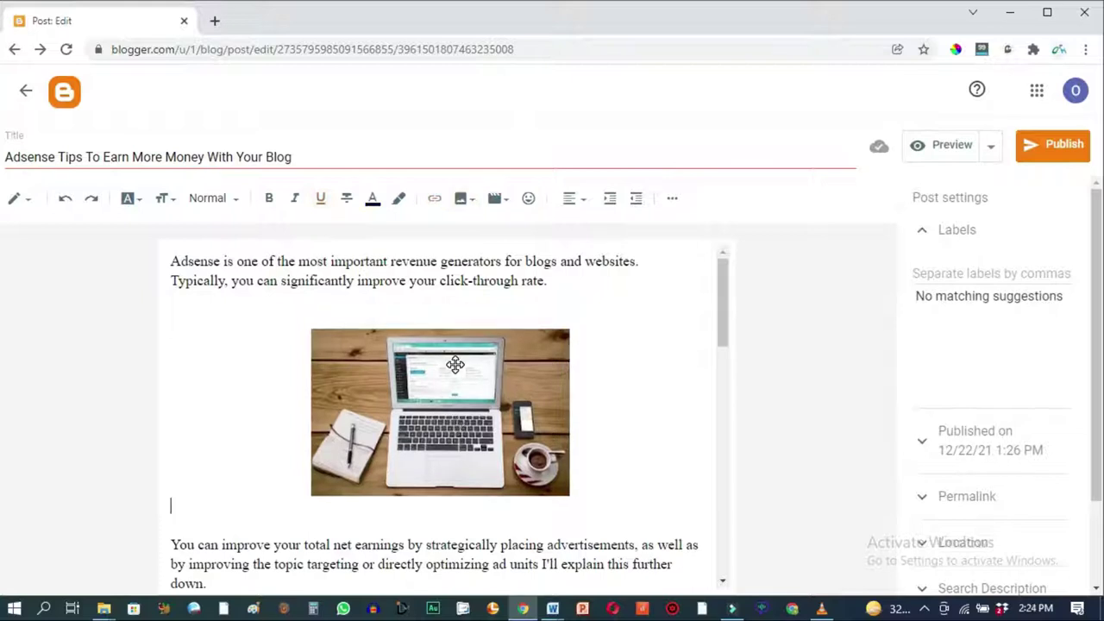
Give the laptop photo the alt text "best Adsense tips to earn more money blogging" and copy the same wording into its title text
{"action": "left_click", "coordinate": [455, 364]}
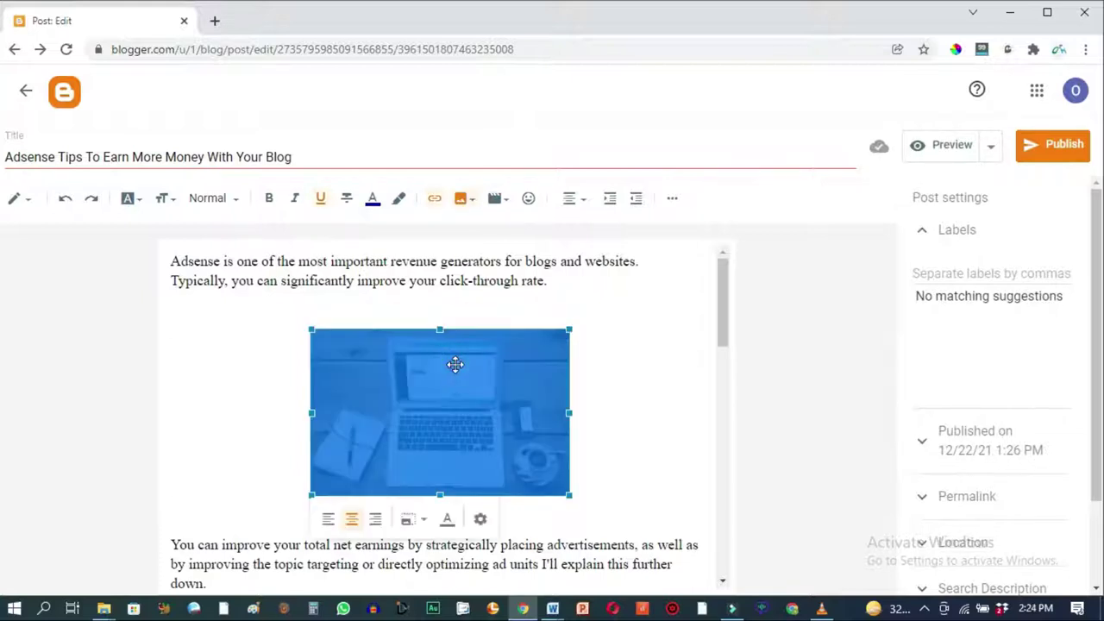
{"action": "left_click", "coordinate": [481, 521]}
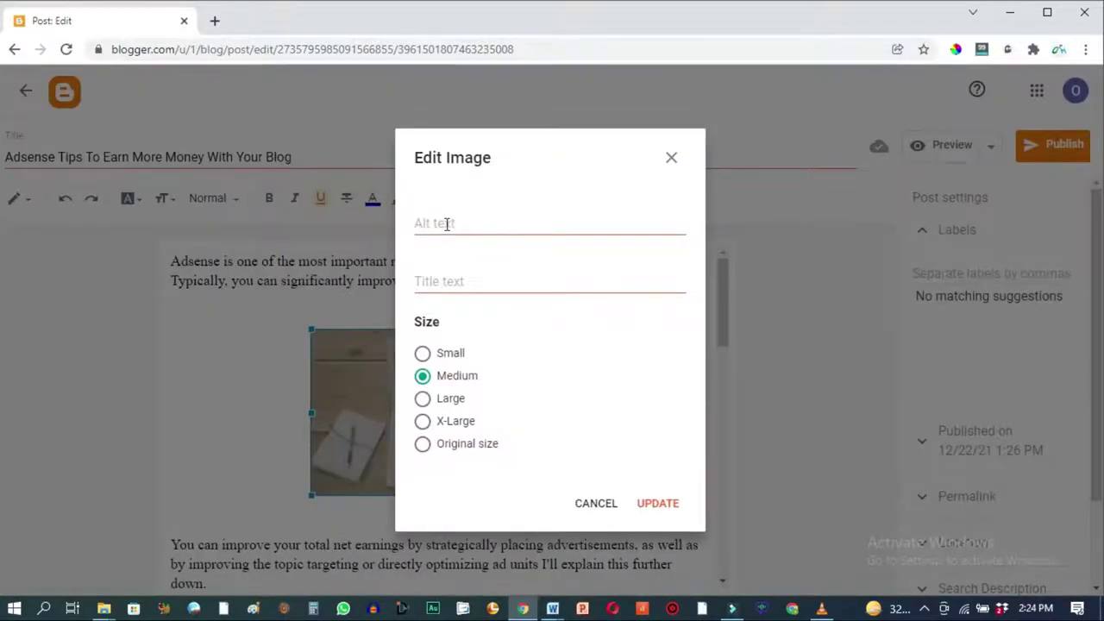
{"action": "left_click", "coordinate": [447, 226]}
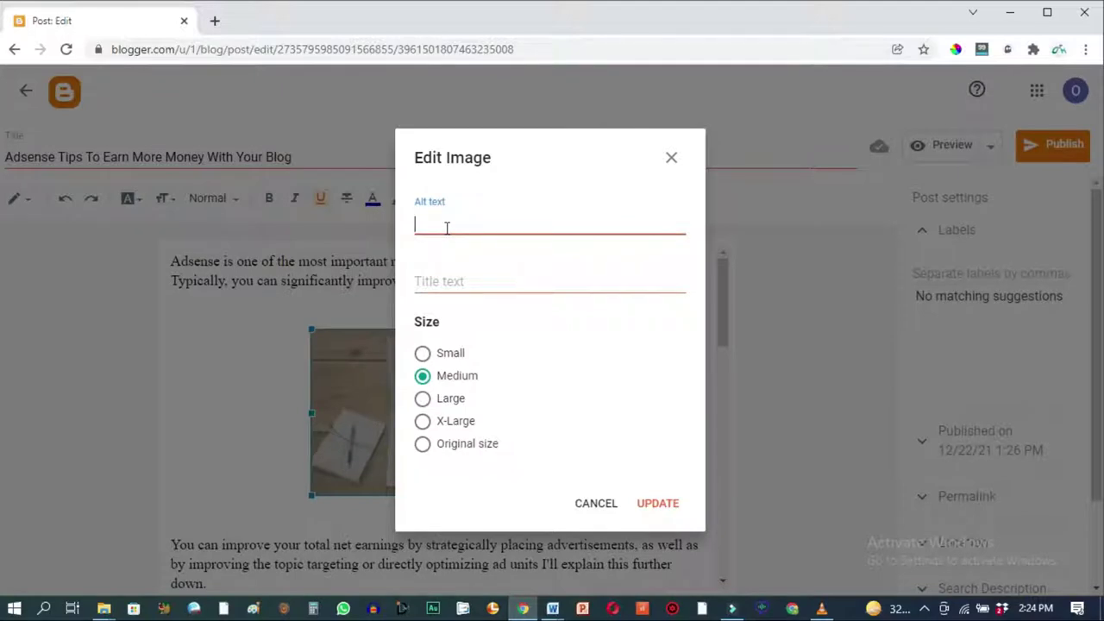
{"action": "type", "text": "best Adsense tips to earn more money blogging"}
{"action": "key", "text": "ctrl+a"}
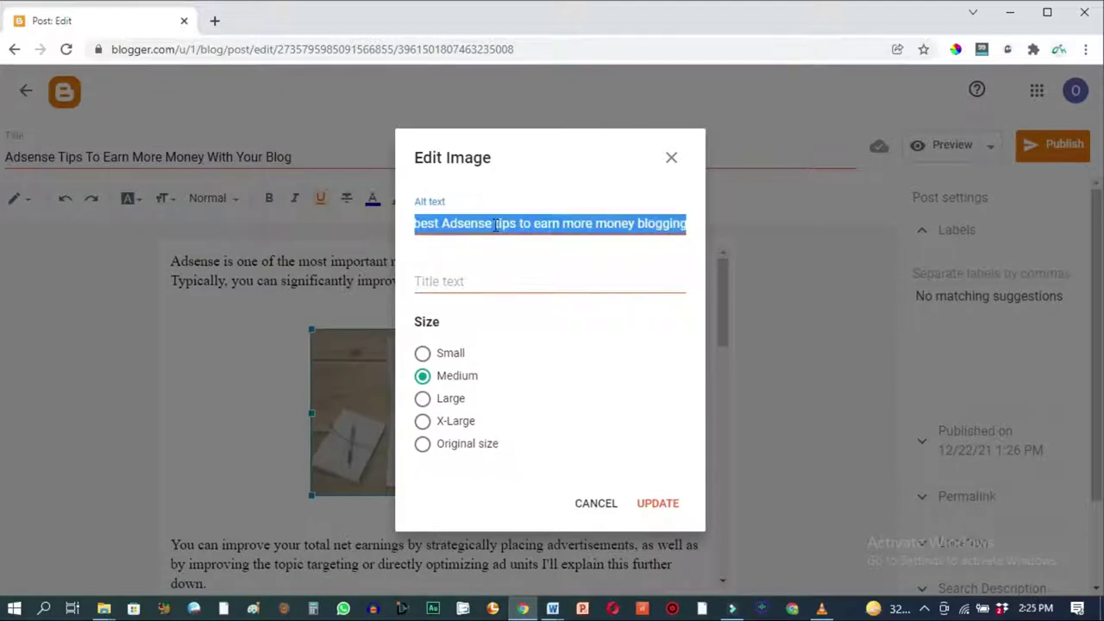
{"action": "right_click", "coordinate": [496, 226]}
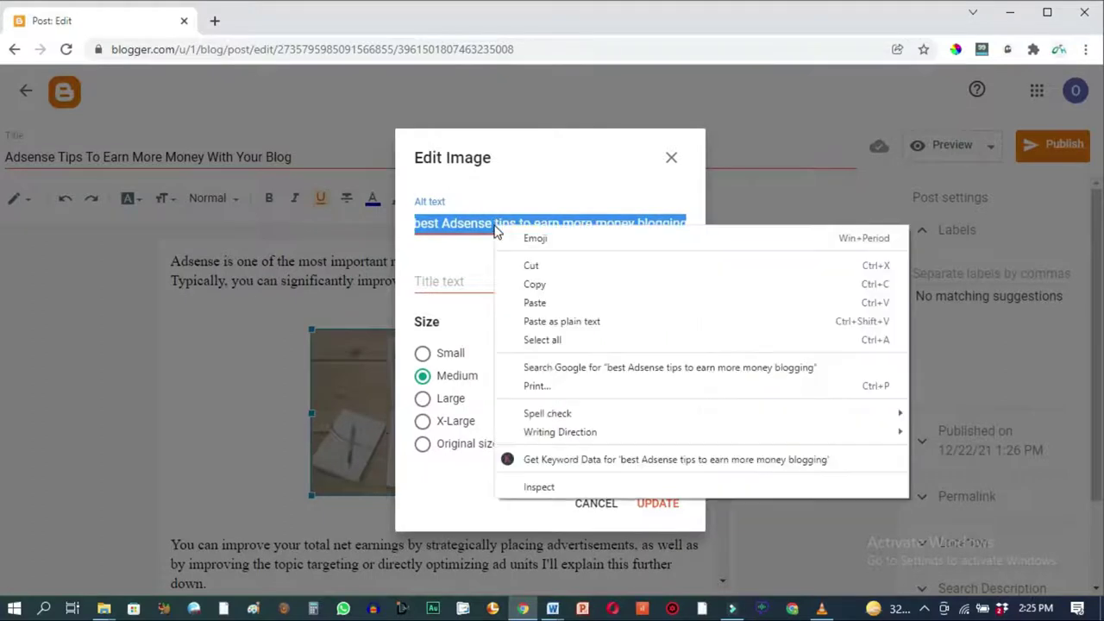
{"action": "left_click", "coordinate": [560, 282]}
{"action": "left_click", "coordinate": [454, 283]}
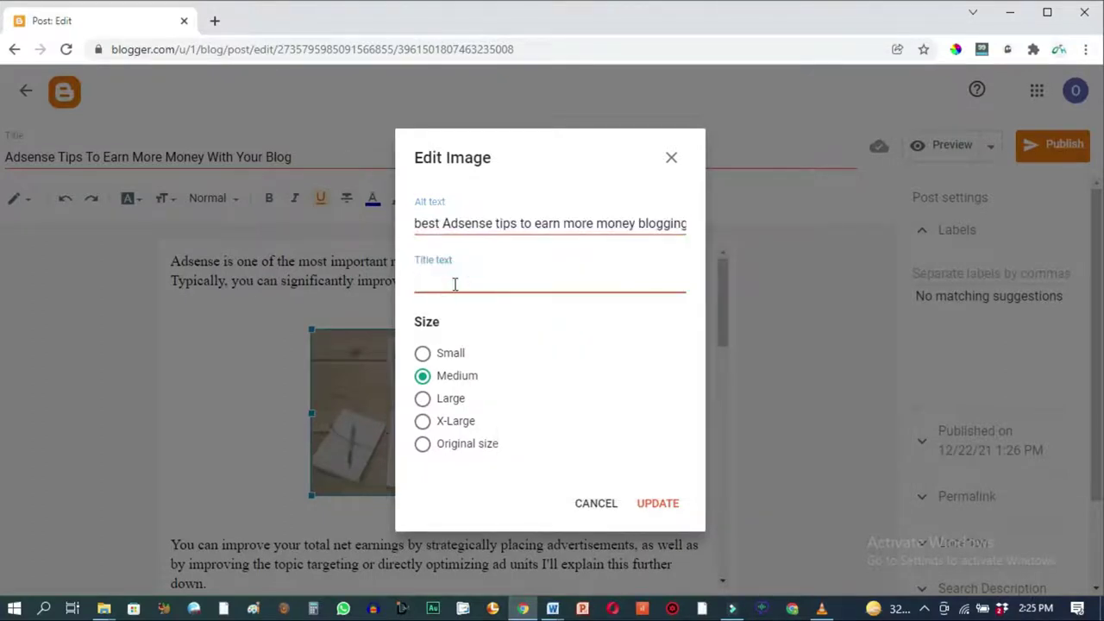
{"action": "key", "text": "ctrl+v"}
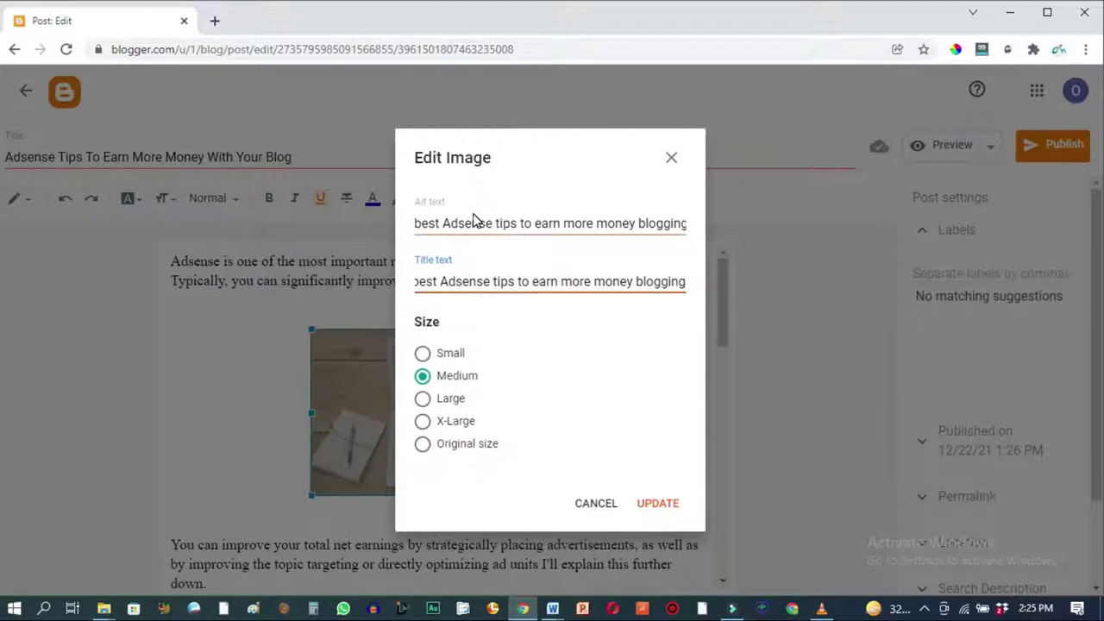
{"action": "left_click", "coordinate": [473, 222]}
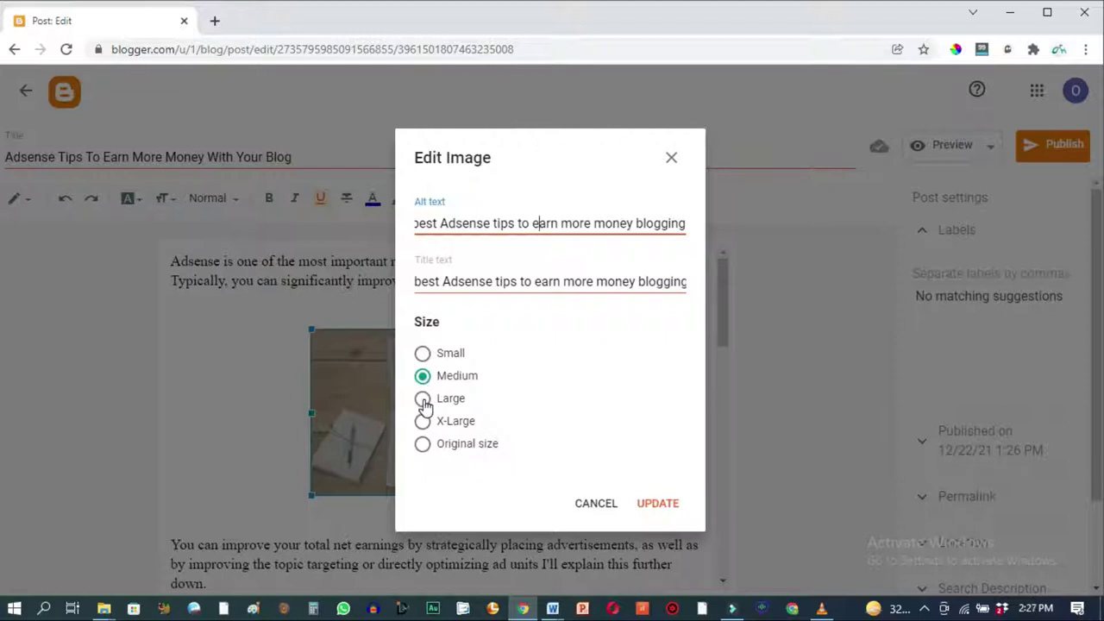
Set the laptop photo to its original size and apply the image settings
{"action": "left_click", "coordinate": [423, 399]}
{"action": "left_click", "coordinate": [422, 443]}
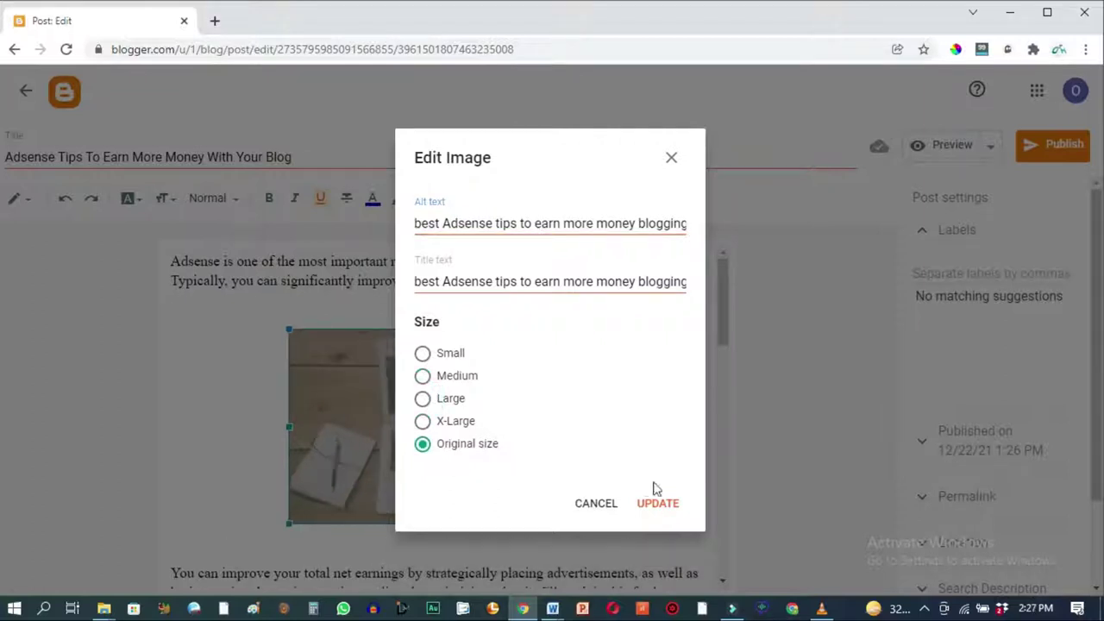
{"action": "left_click", "coordinate": [658, 509]}
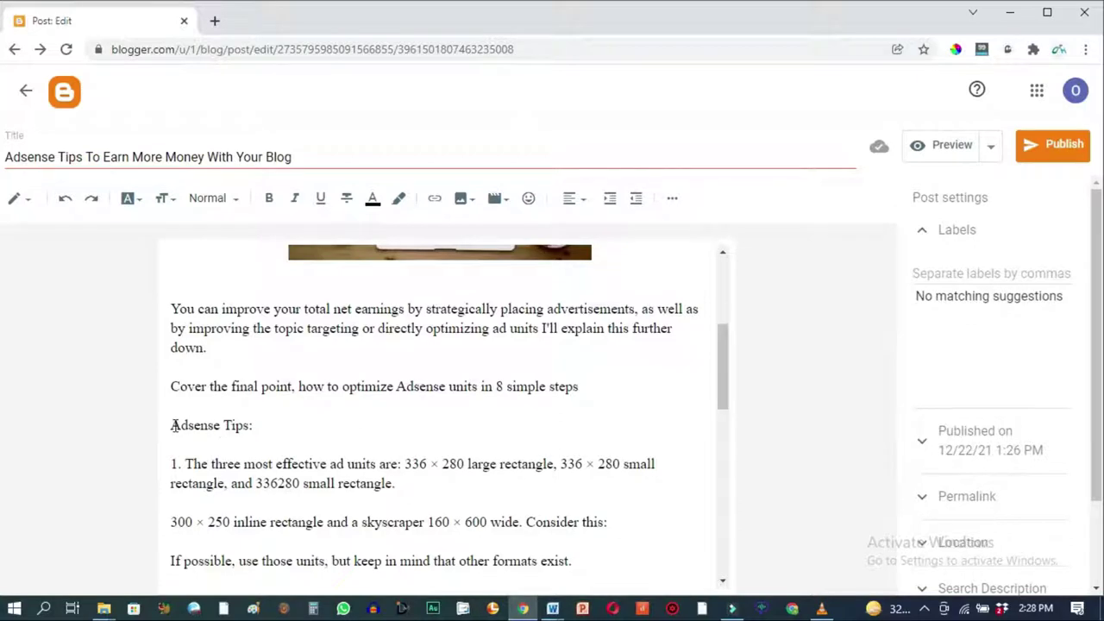
Format the "Adsense Tips:" line as a Subheading and add "7 Awesome" in front of it
{"action": "left_click_drag", "start_coordinate": [172, 425], "coordinate": [256, 431]}
{"action": "key", "text": "ctrl+alt+2"}
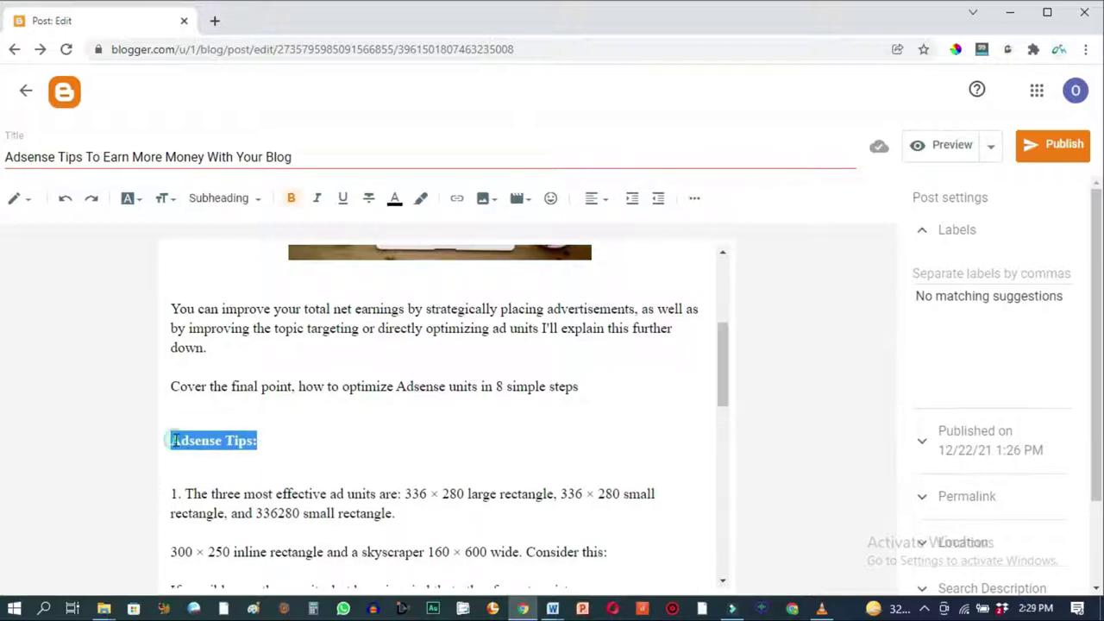
{"action": "left_click", "coordinate": [174, 441]}
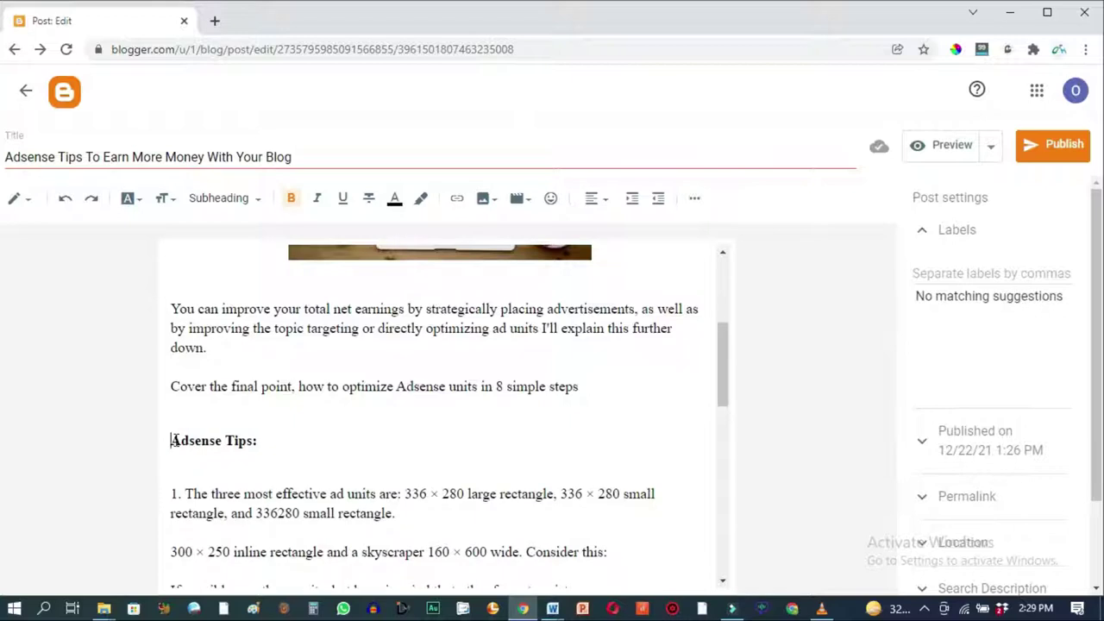
{"action": "type", "text": "7 Awesome"}
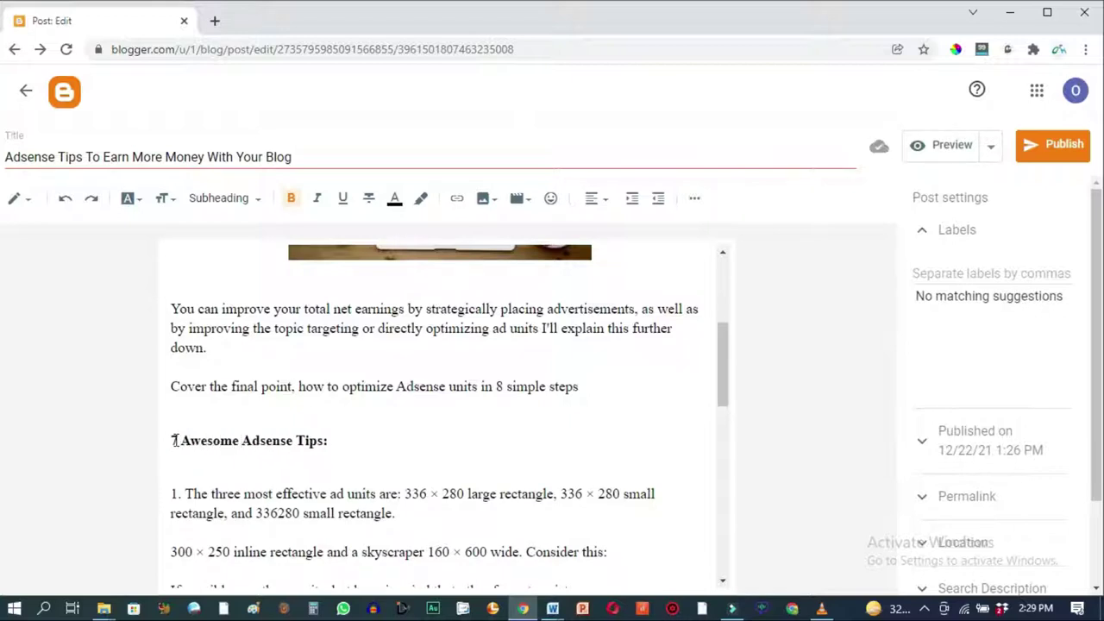
Change the "7 Awesome Adsense Tips:" subheading to the Arial font at the Largest text size
{"action": "triple_click", "coordinate": [246, 446]}
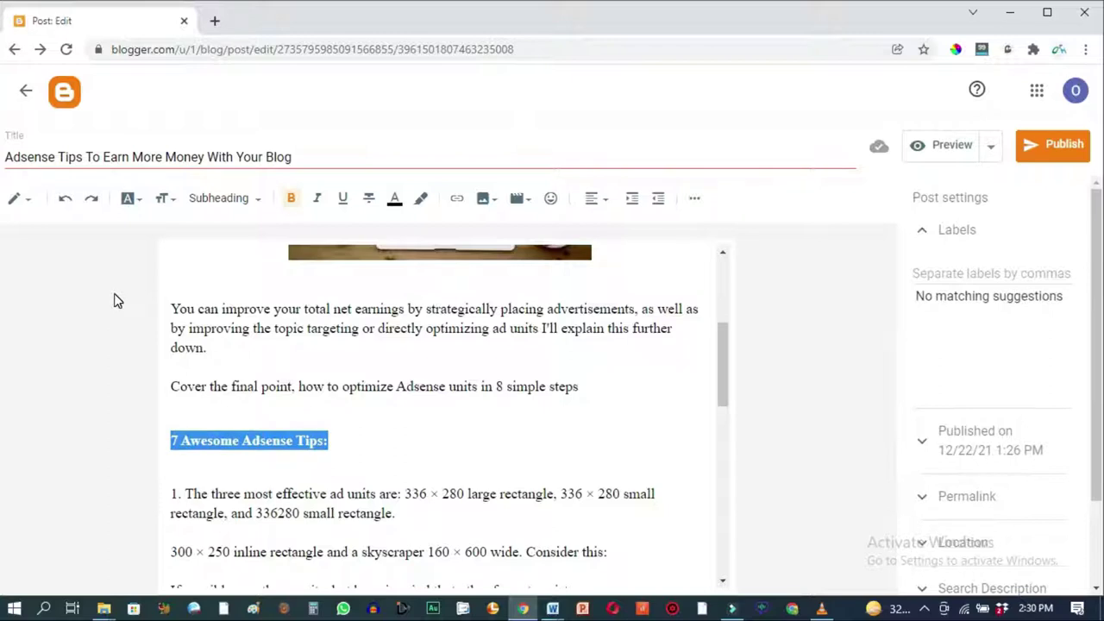
{"action": "left_click", "coordinate": [131, 200]}
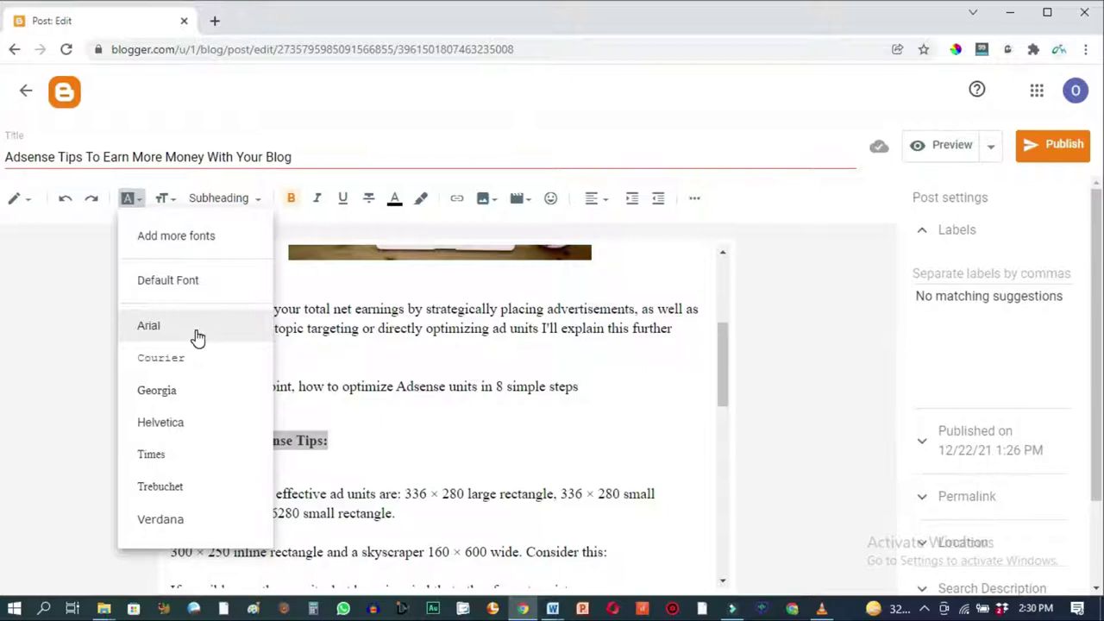
{"action": "left_click", "coordinate": [197, 335]}
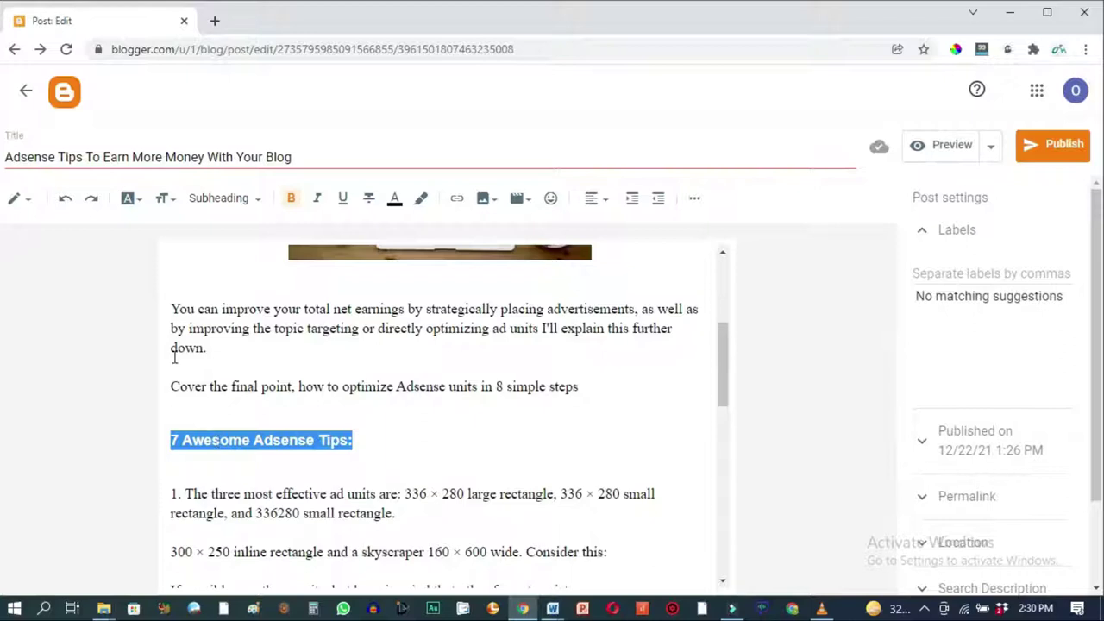
{"action": "left_click", "coordinate": [167, 199]}
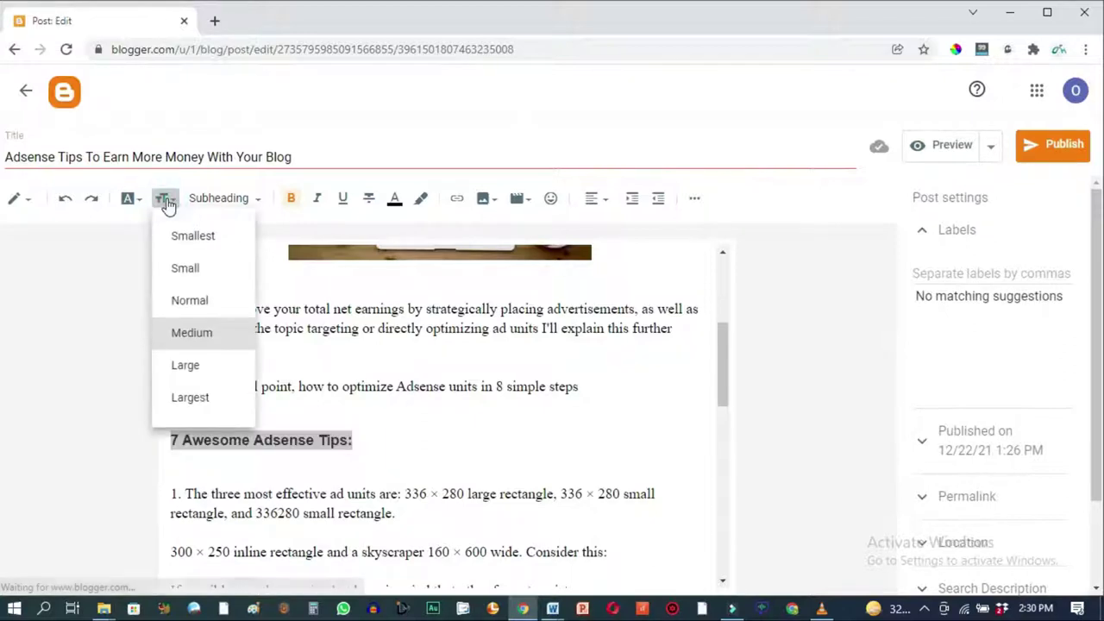
{"action": "left_click", "coordinate": [218, 402]}
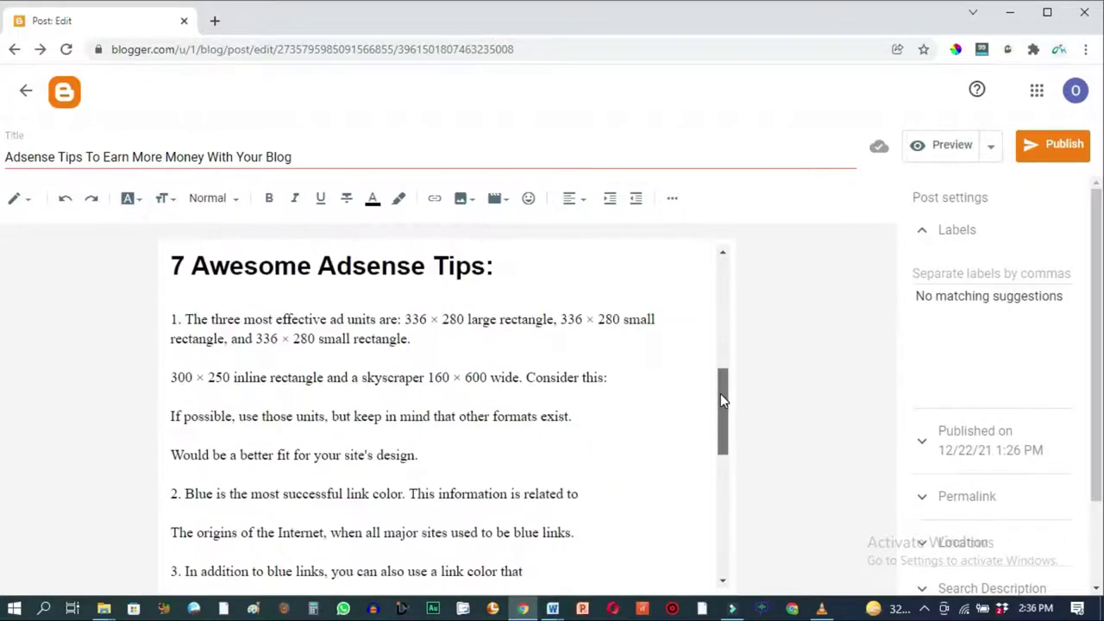
Make the word "Adsense" at the start of the post's first paragraph bold
{"action": "left_click_drag", "start_coordinate": [722, 406], "coordinate": [725, 289]}
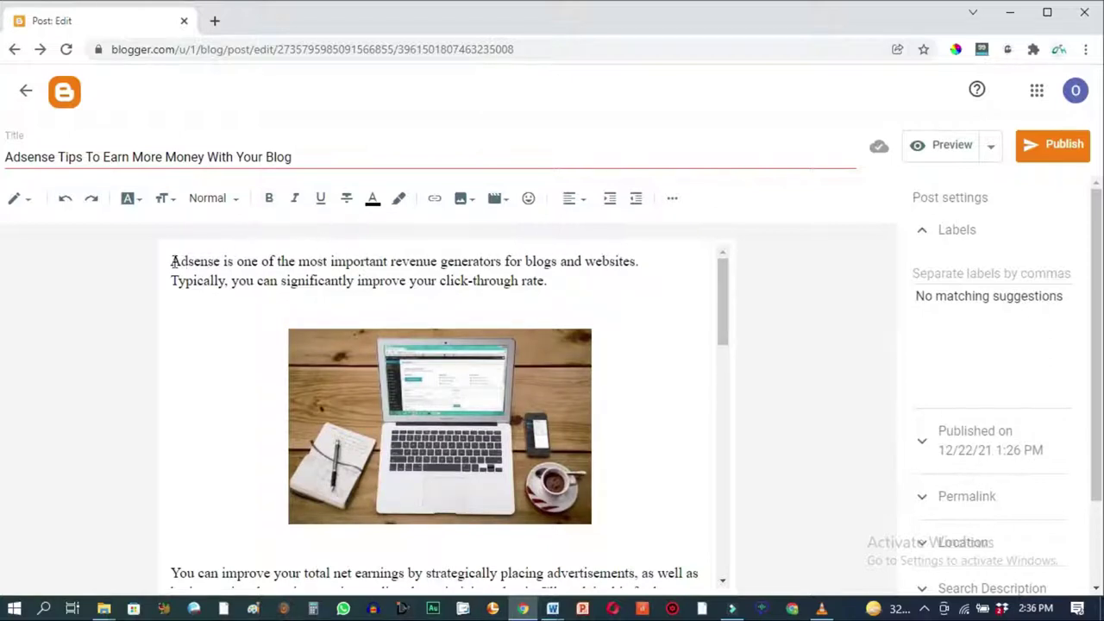
{"action": "left_click_drag", "start_coordinate": [172, 261], "coordinate": [220, 267]}
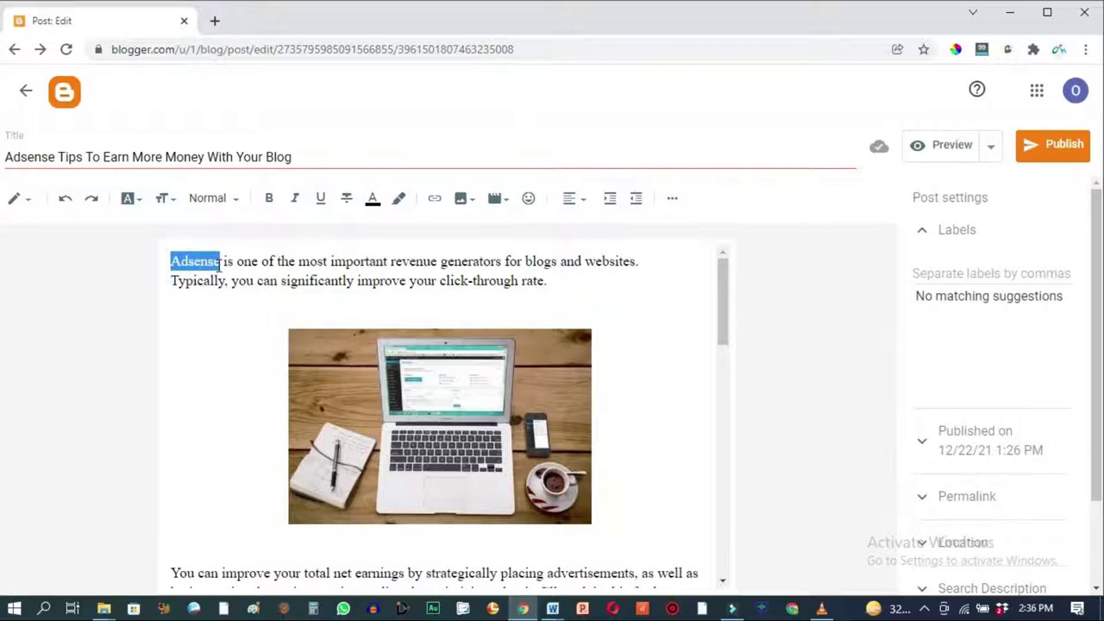
{"action": "left_click", "coordinate": [269, 200]}
{"action": "left_click", "coordinate": [245, 259]}
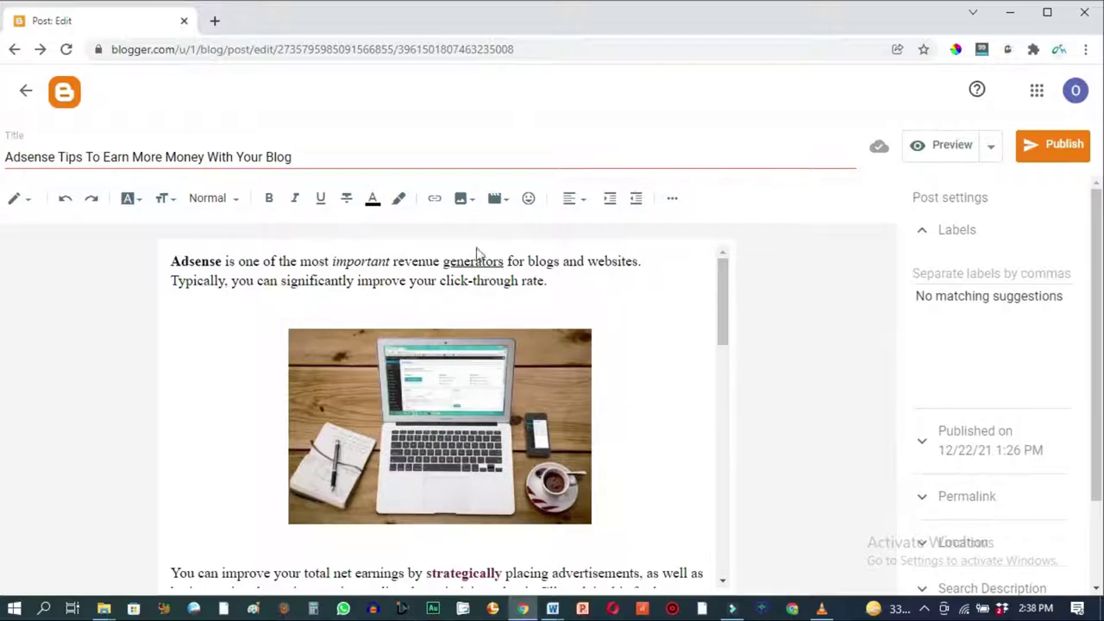
Select the bold word "Adsense" in the first paragraph and begin inserting a link on it
{"action": "left_click", "coordinate": [172, 262]}
{"action": "left_click_drag", "start_coordinate": [171, 263], "coordinate": [226, 263]}
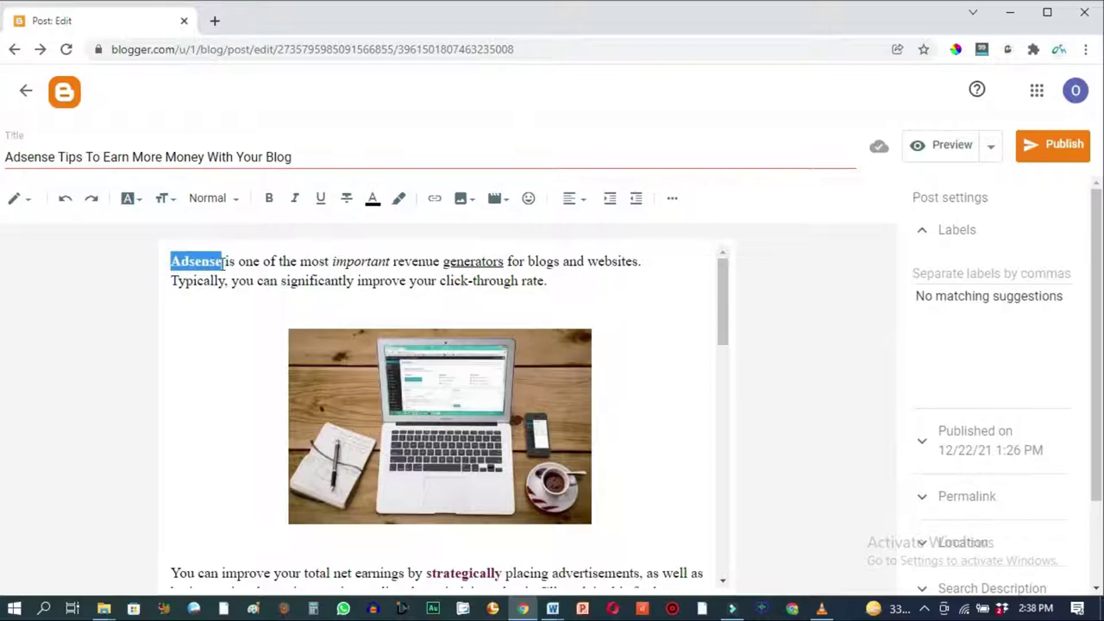
{"action": "left_click", "coordinate": [222, 261]}
{"action": "key", "text": "ctrl+shift+Left"}
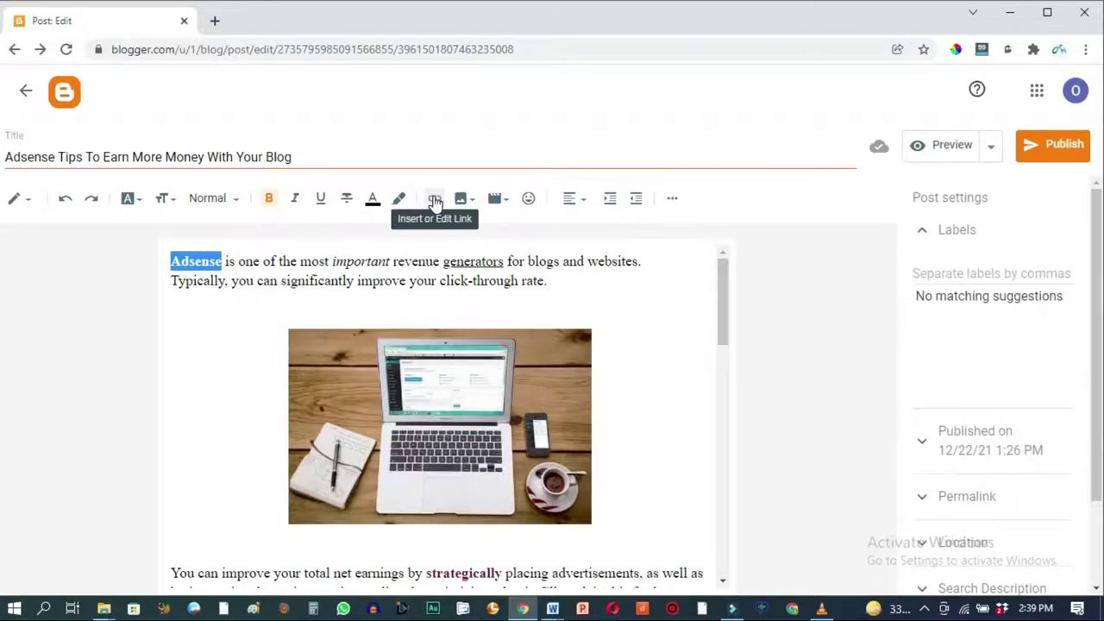
{"action": "left_click", "coordinate": [435, 200]}
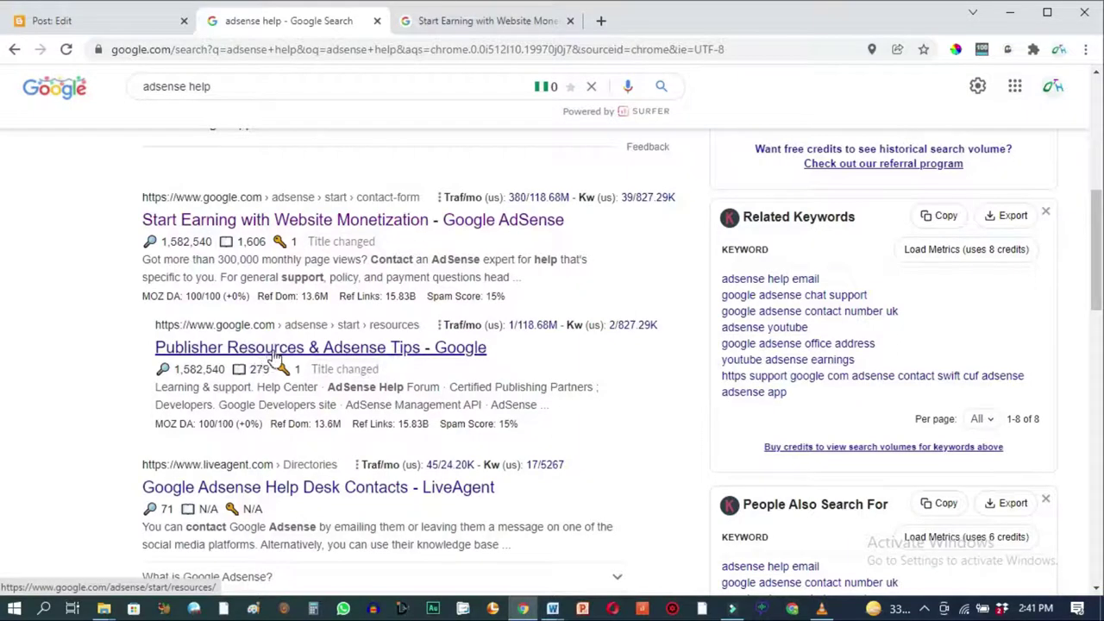
Open the "Publisher Resources & Adsense Tips" search result, copy its web address, close that page and return to the post editor
{"action": "left_click", "coordinate": [273, 349]}
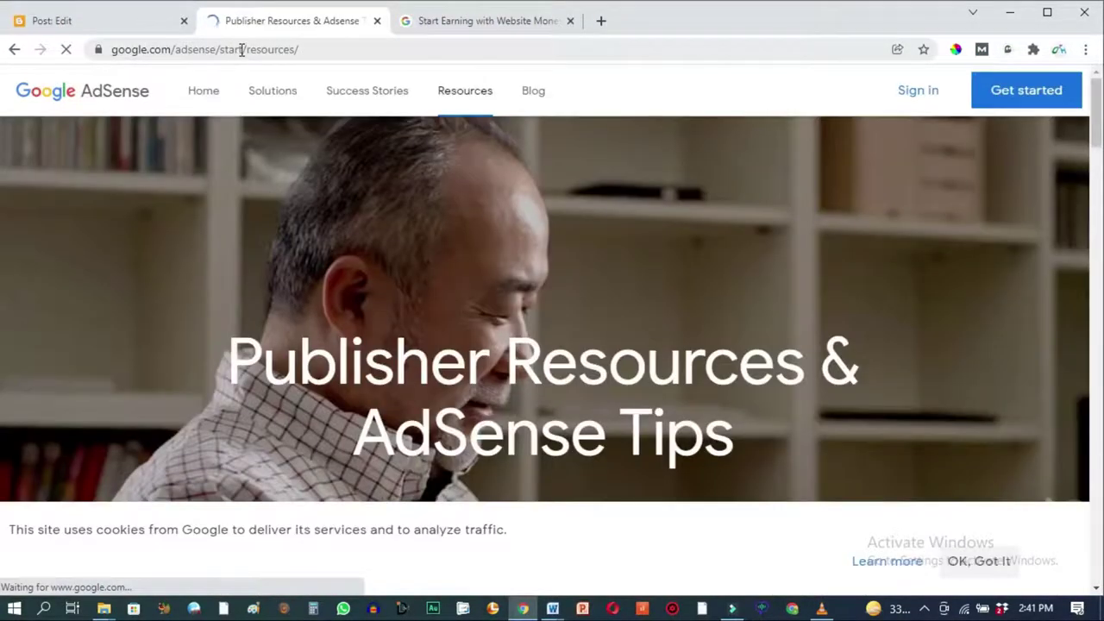
{"action": "left_click", "coordinate": [241, 49]}
{"action": "key", "text": "ctrl+c"}
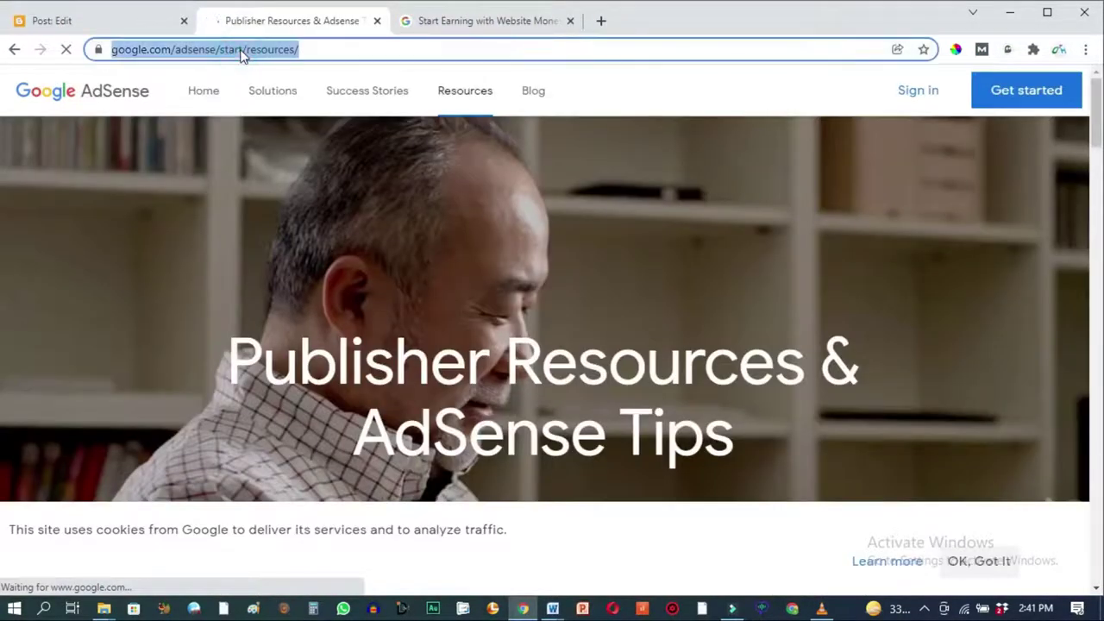
{"action": "right_click", "coordinate": [242, 50]}
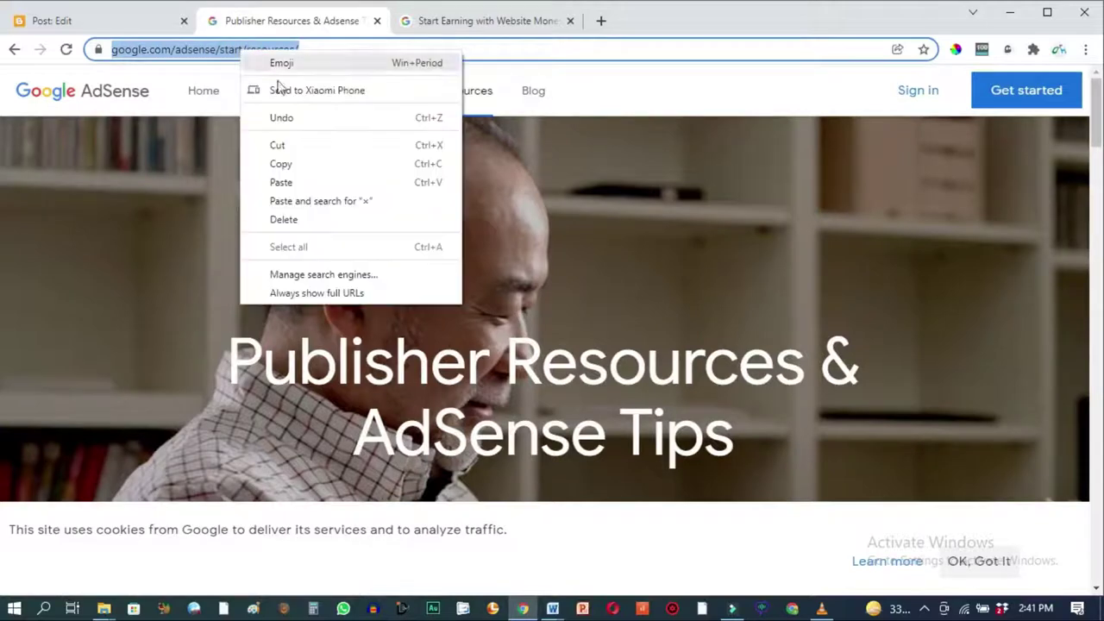
{"action": "left_click", "coordinate": [306, 145]}
{"action": "left_click", "coordinate": [377, 24]}
{"action": "left_click", "coordinate": [114, 22]}
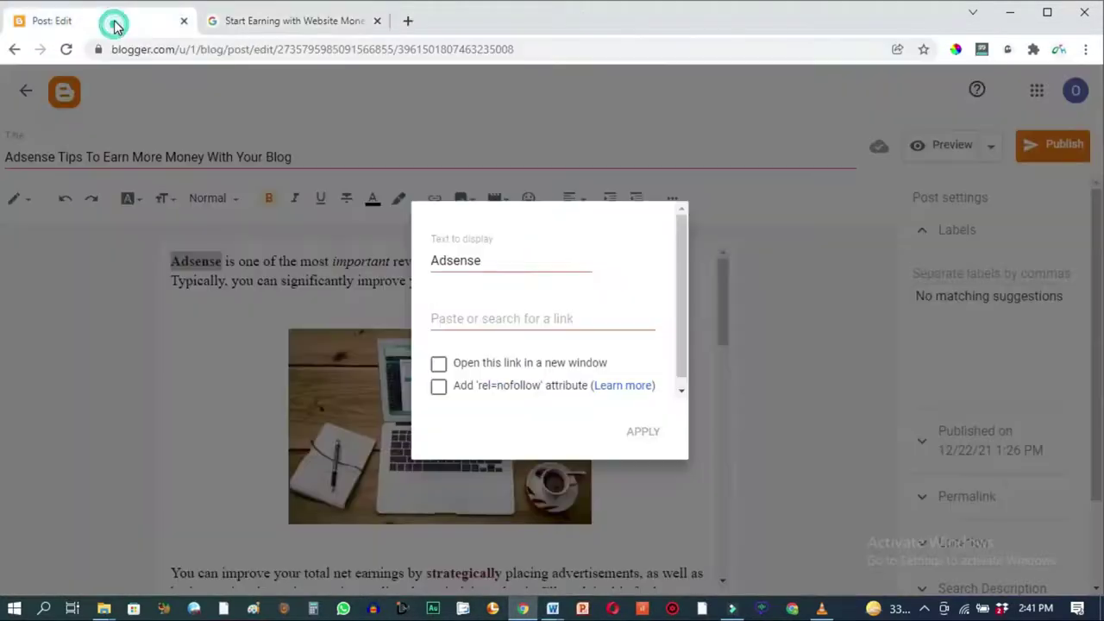
Link "Adsense" to the copied google.com/adsense/start/resources/ address, set it to open in a new window, and apply it
{"action": "left_click", "coordinate": [464, 319]}
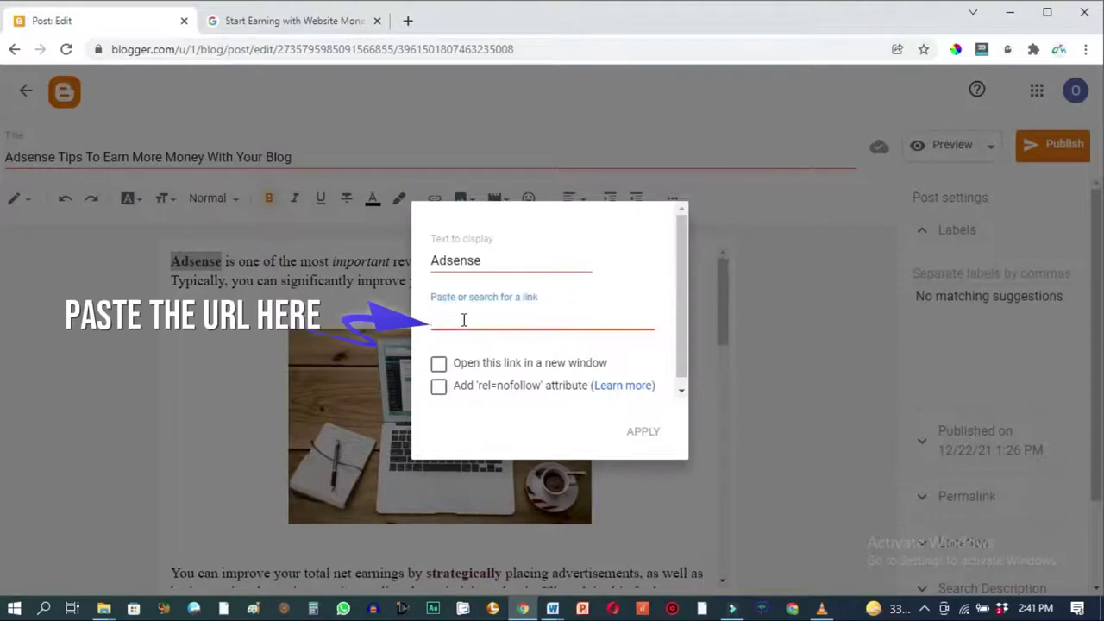
{"action": "key", "text": "ctrl+v"}
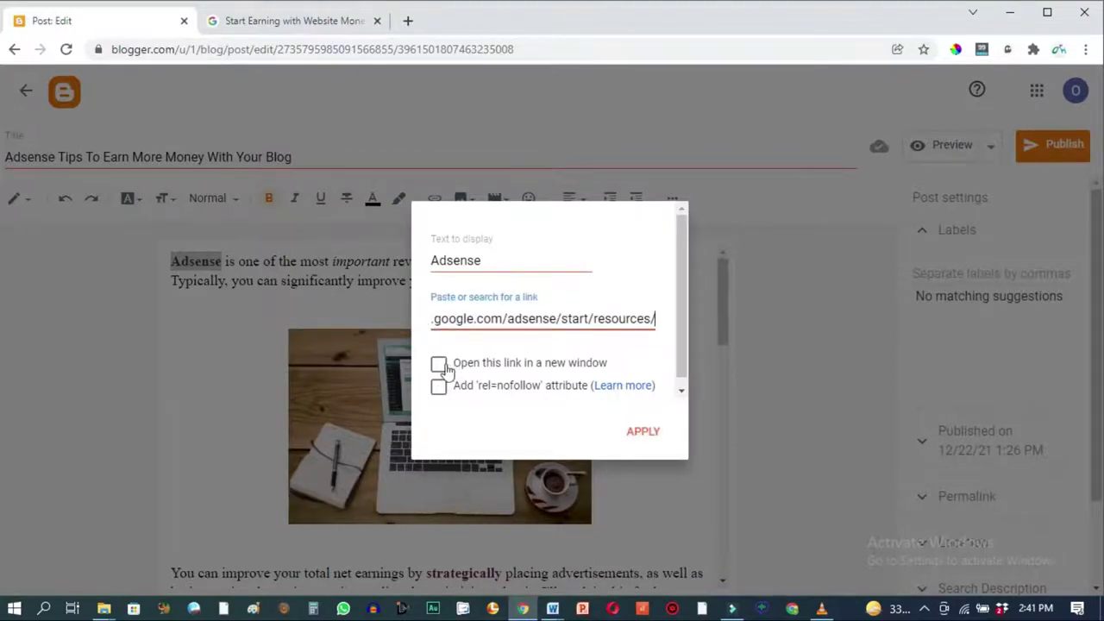
{"action": "left_click", "coordinate": [439, 366]}
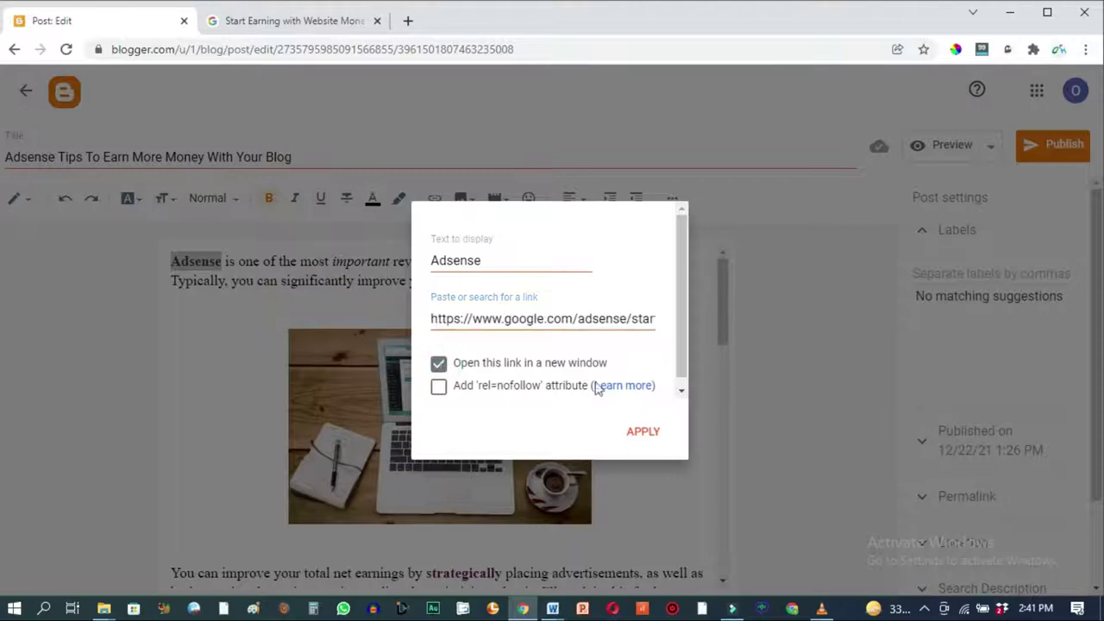
{"action": "left_click", "coordinate": [643, 434]}
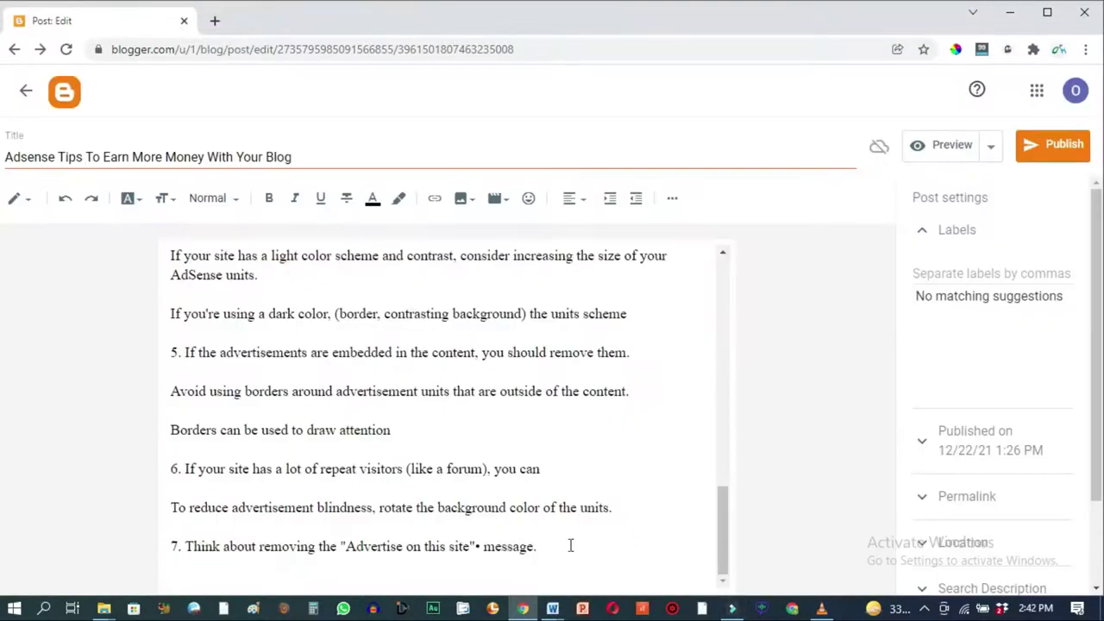
Add a new line below tip 7 at the end of the post and start a bulleted list there
{"action": "left_click", "coordinate": [546, 546]}
{"action": "key", "text": "Return"}
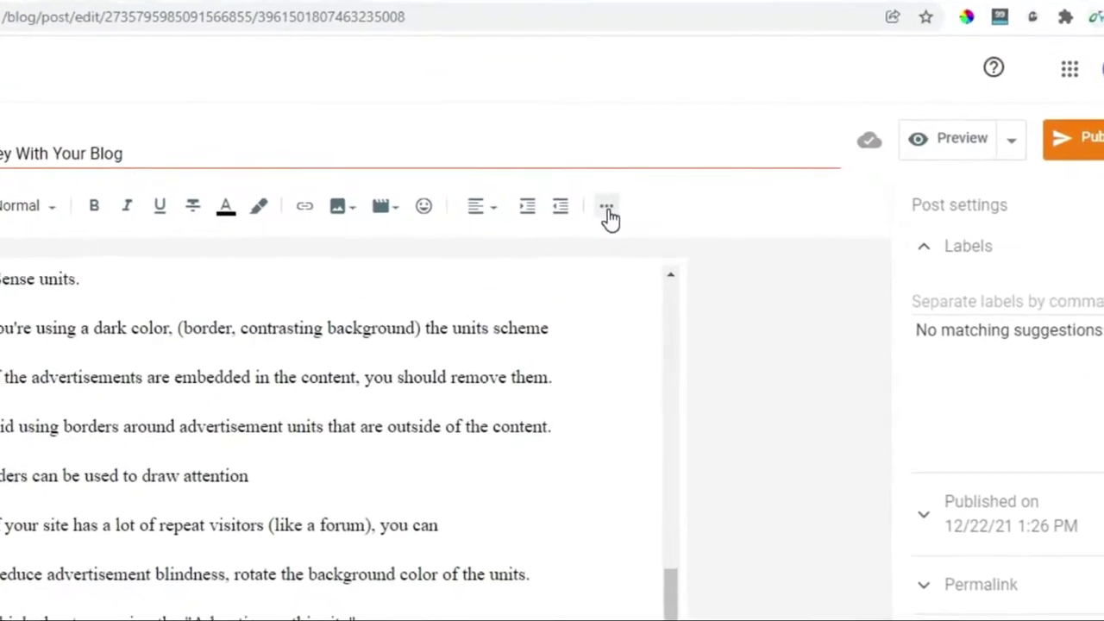
{"action": "left_click", "coordinate": [622, 210]}
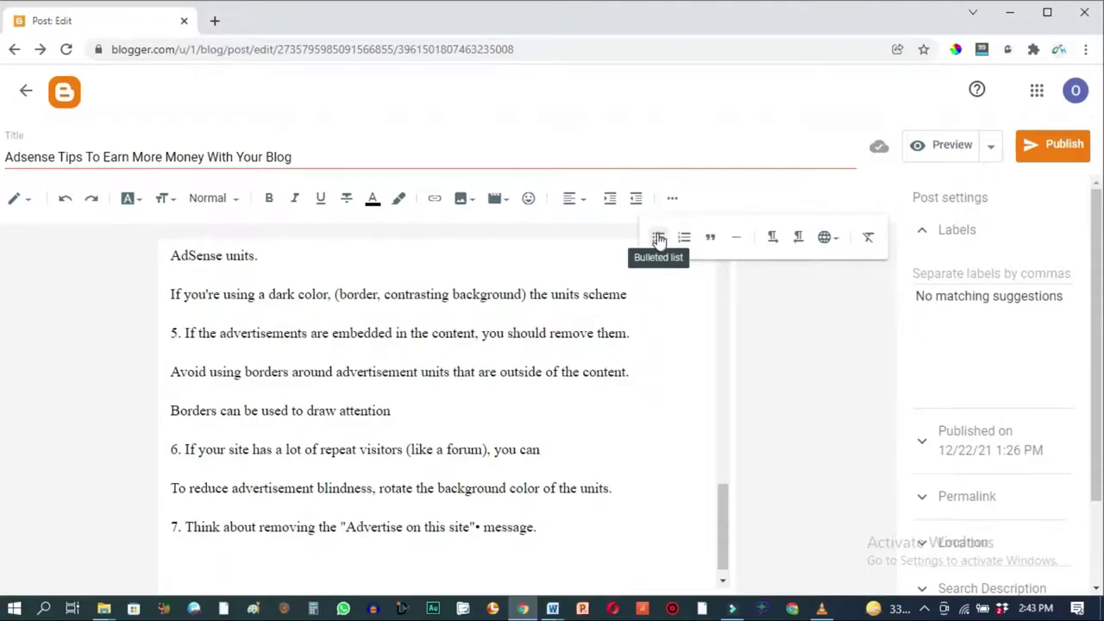
{"action": "left_click", "coordinate": [441, 296]}
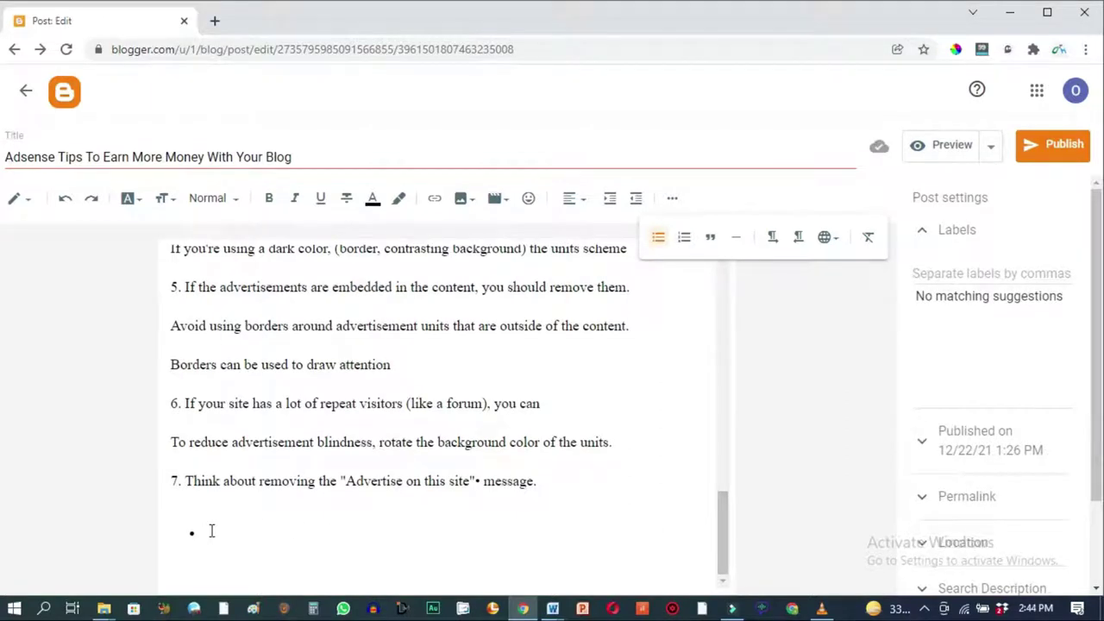
Fill the bulleted list with White banner, Black banner, Green banner and Purple banner, and end the list after the last item
{"action": "type", "text": "White banner"}
{"action": "key", "text": "Return"}
{"action": "type", "text": "Black"}
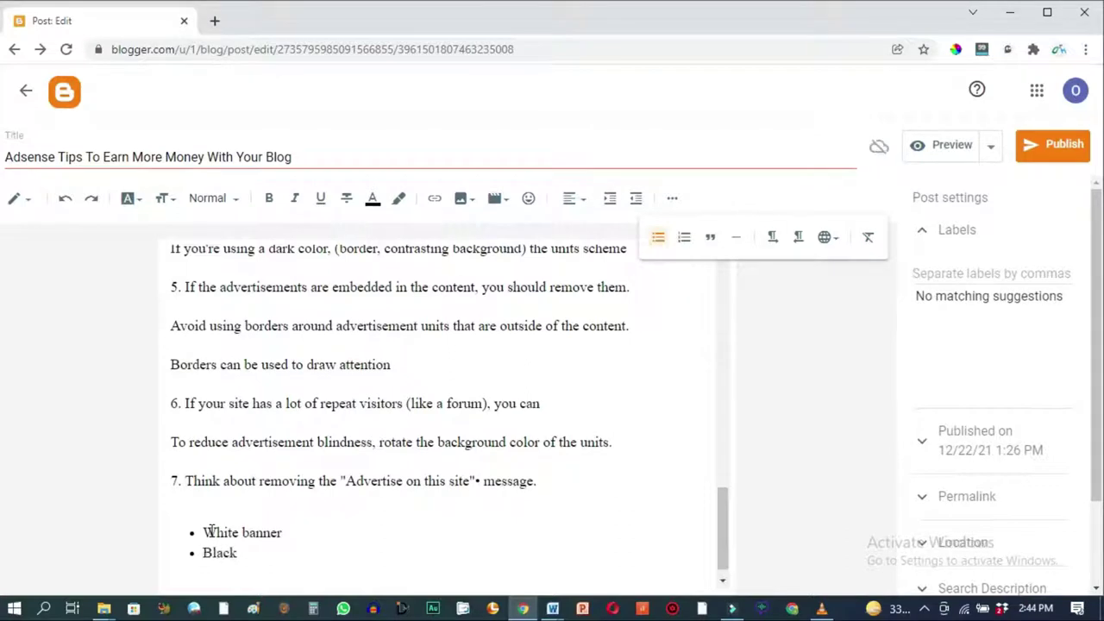
{"action": "type", "text": " banner"}
{"action": "key", "text": "Return"}
{"action": "type", "text": "Green banner"}
{"action": "key", "text": "Return"}
{"action": "type", "text": "Purple banner"}
{"action": "left_click", "coordinate": [299, 534]}
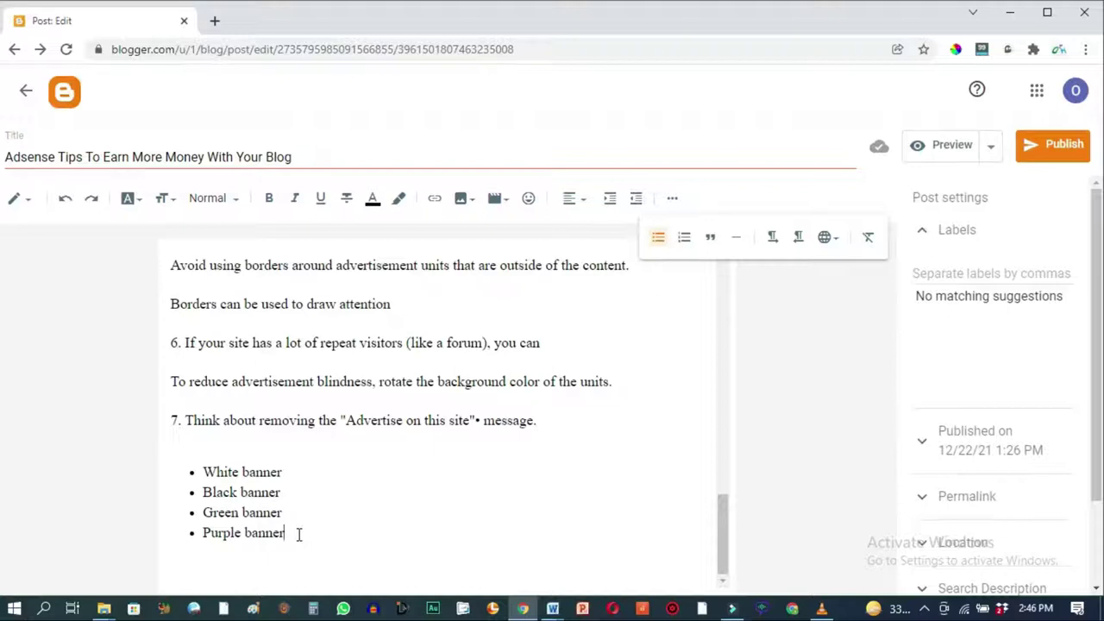
{"action": "key", "text": "Return"}
{"action": "key", "text": "Return"}
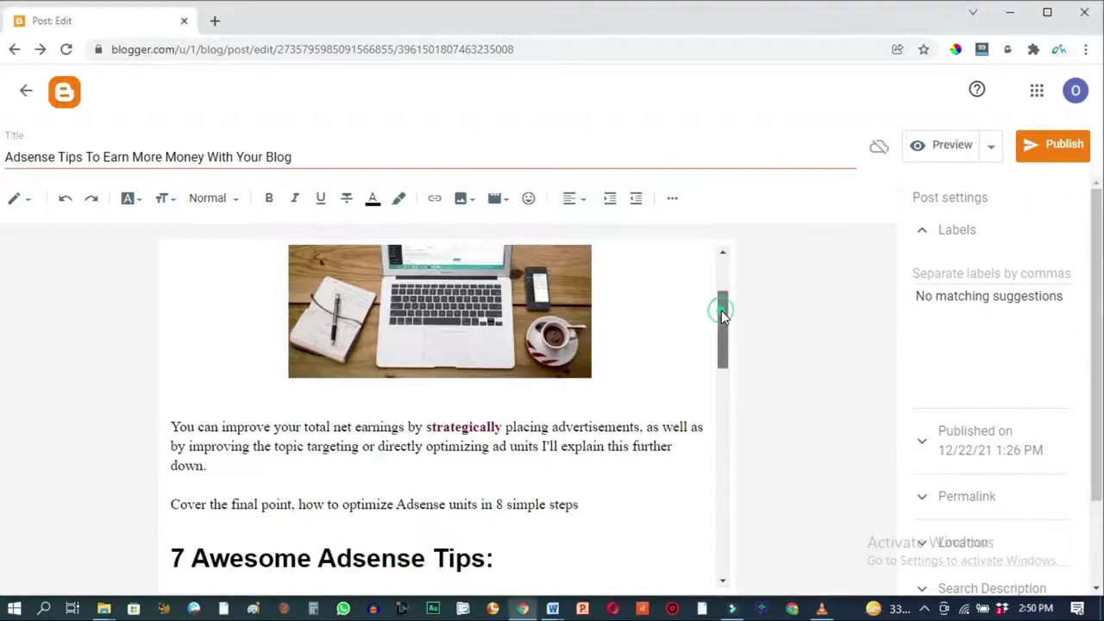
Add blank lines after tip 3's "same color scheme" paragraph and write "Watch This Video To Learn More:" above tip 4
{"action": "left_click_drag", "start_coordinate": [721, 310], "coordinate": [719, 396]}
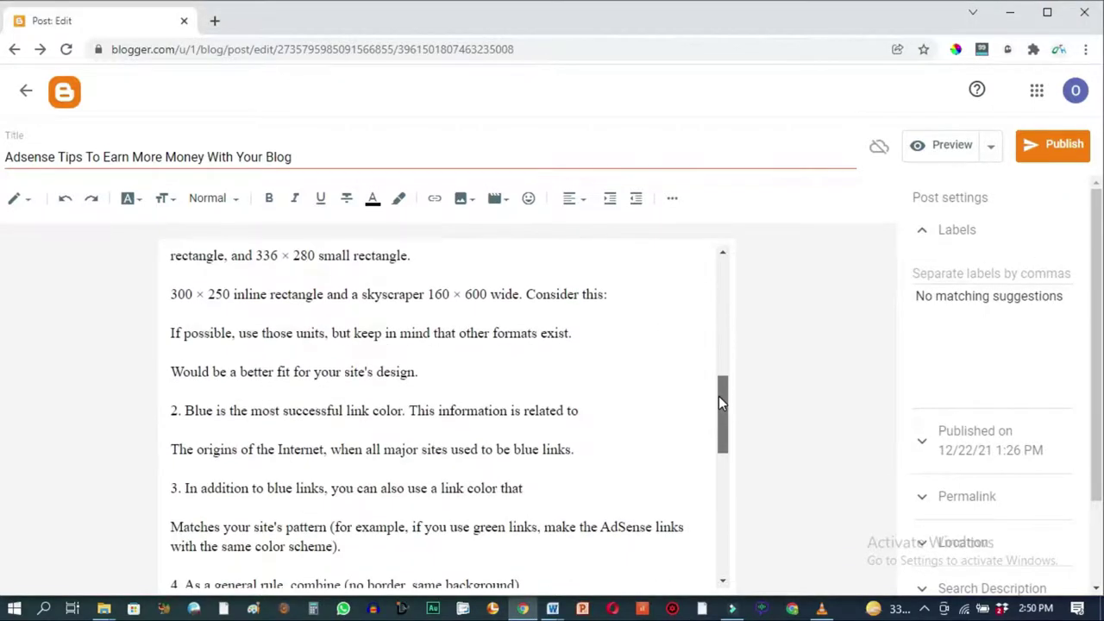
{"action": "scroll", "coordinate": [490, 421], "scroll_direction": "down", "scroll_amount": 2}
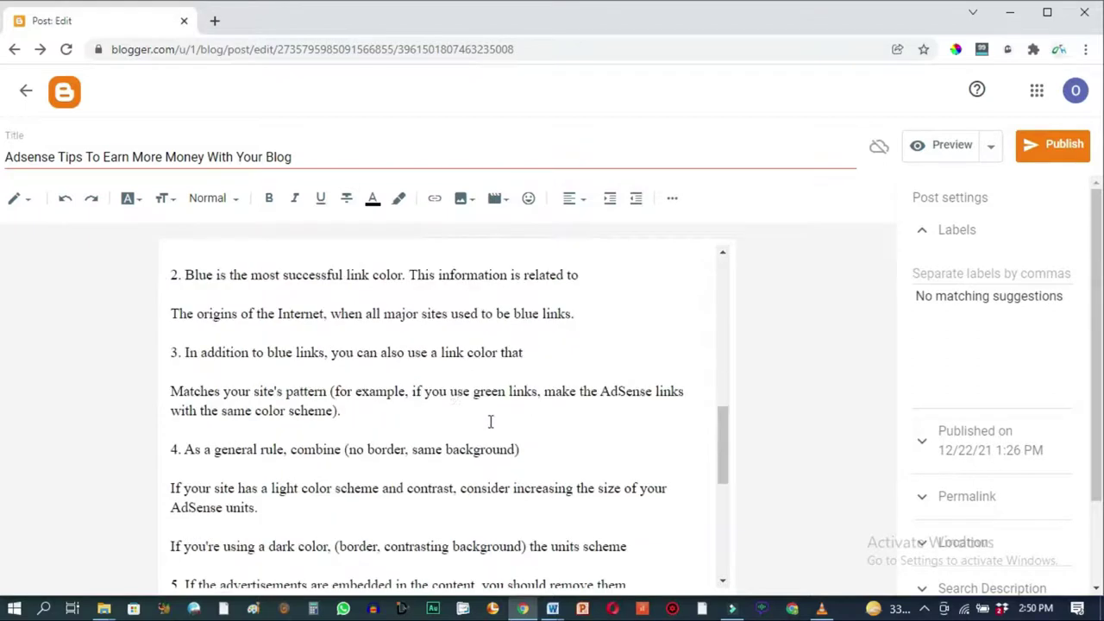
{"action": "left_click", "coordinate": [358, 414]}
{"action": "key", "text": "Return"}
{"action": "key", "text": "Return"}
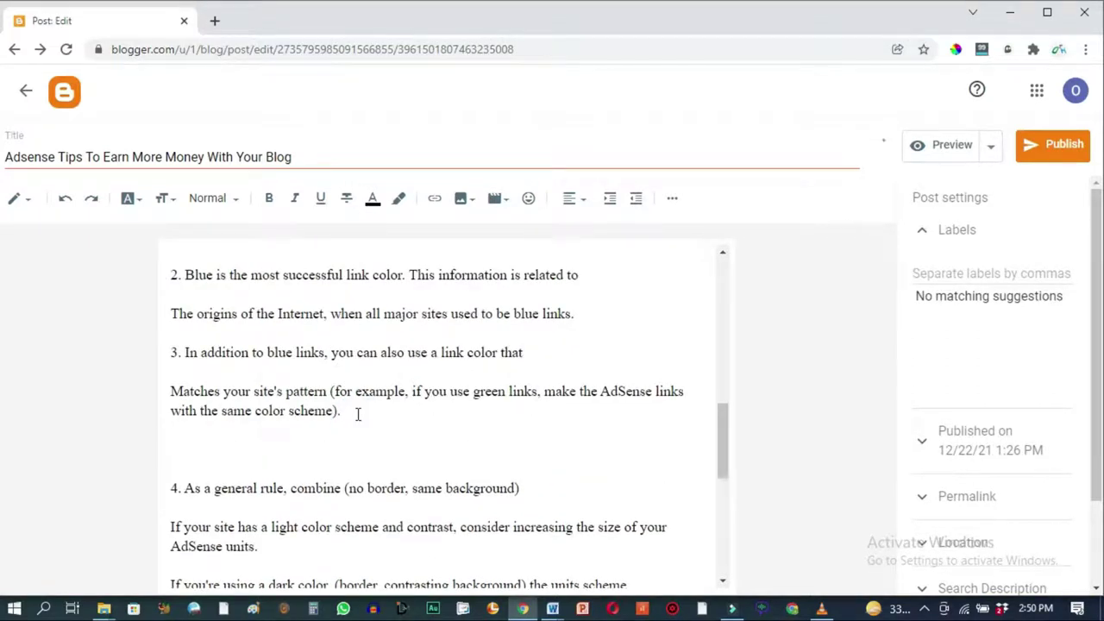
{"action": "key", "text": "Return"}
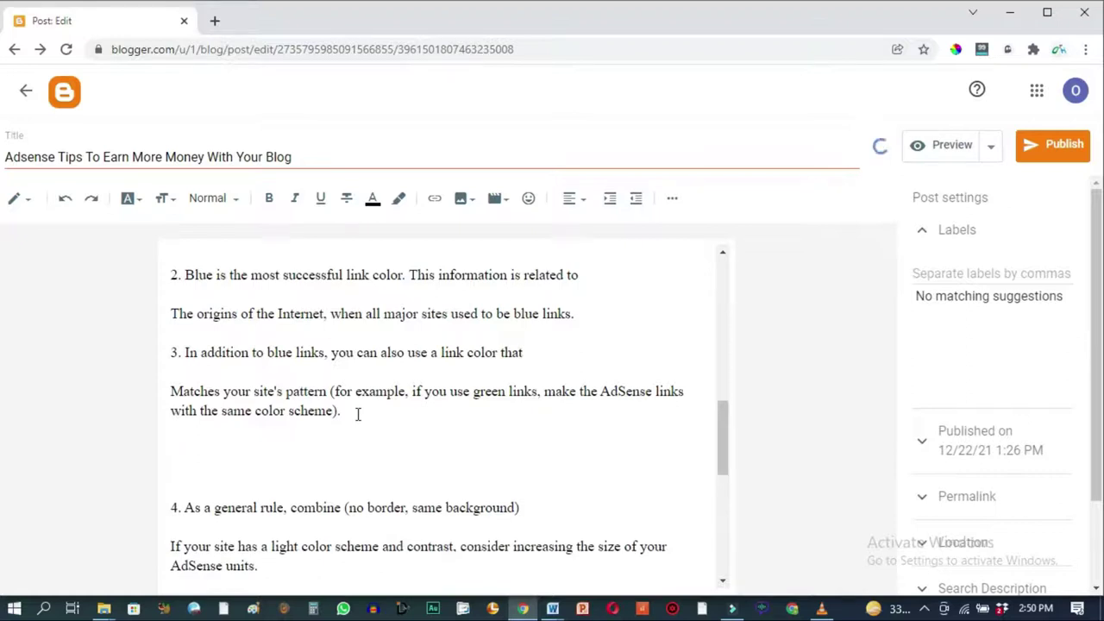
{"action": "type", "text": "Watch This"}
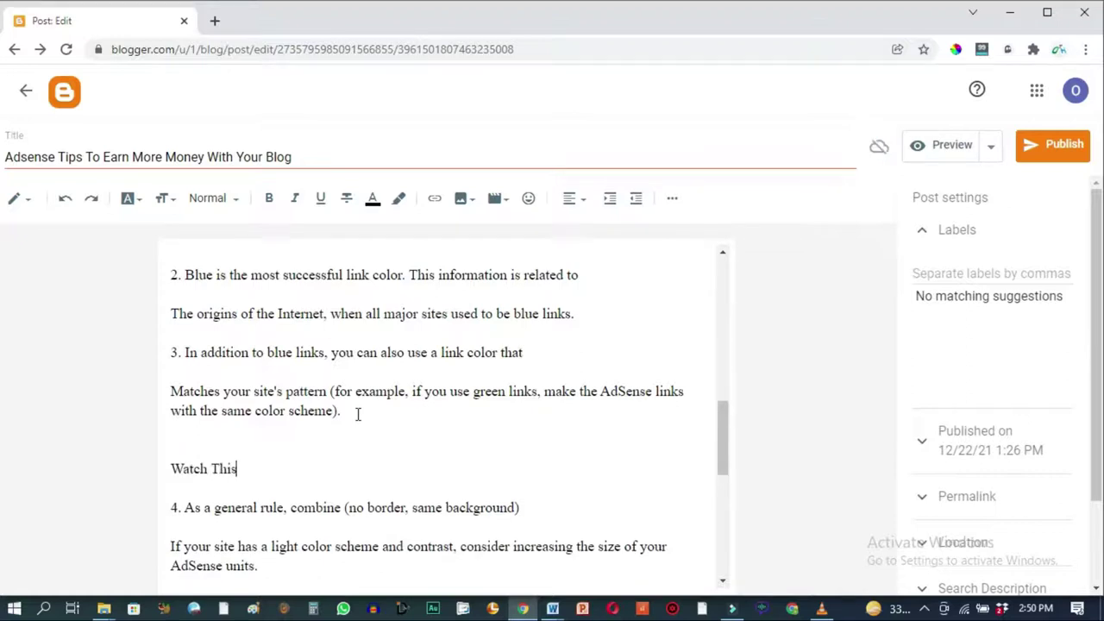
{"action": "type", "text": " Video To Learn More:"}
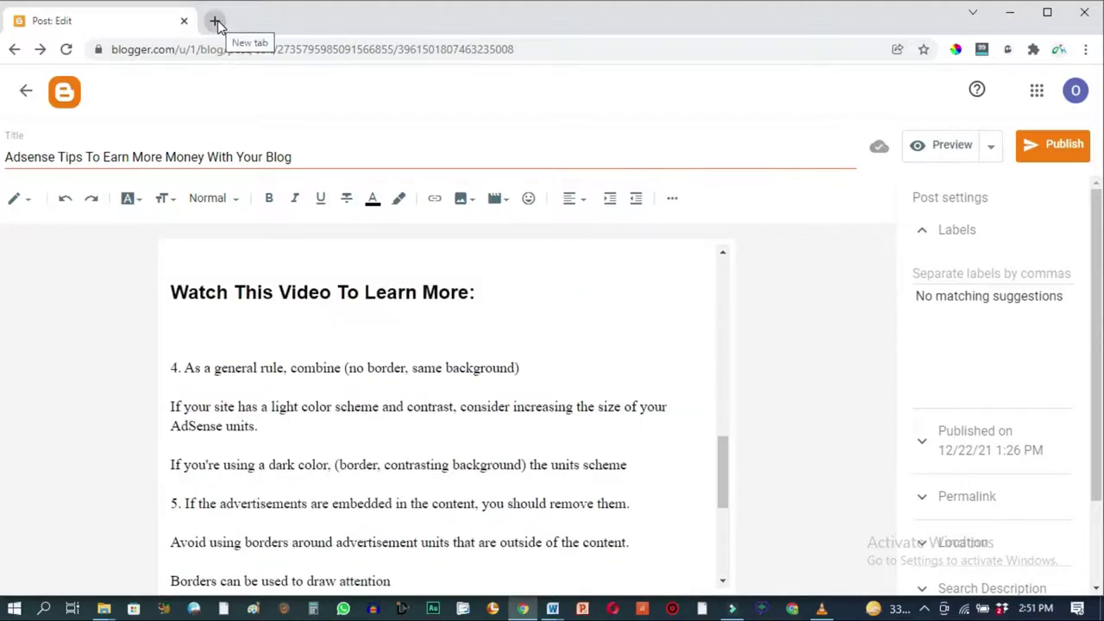
Switch to YouTube, search for "adsense tips" and open the video "Google Adsense Secret Tips: Increase your CPC and Revenue"
{"action": "left_click", "coordinate": [216, 22]}
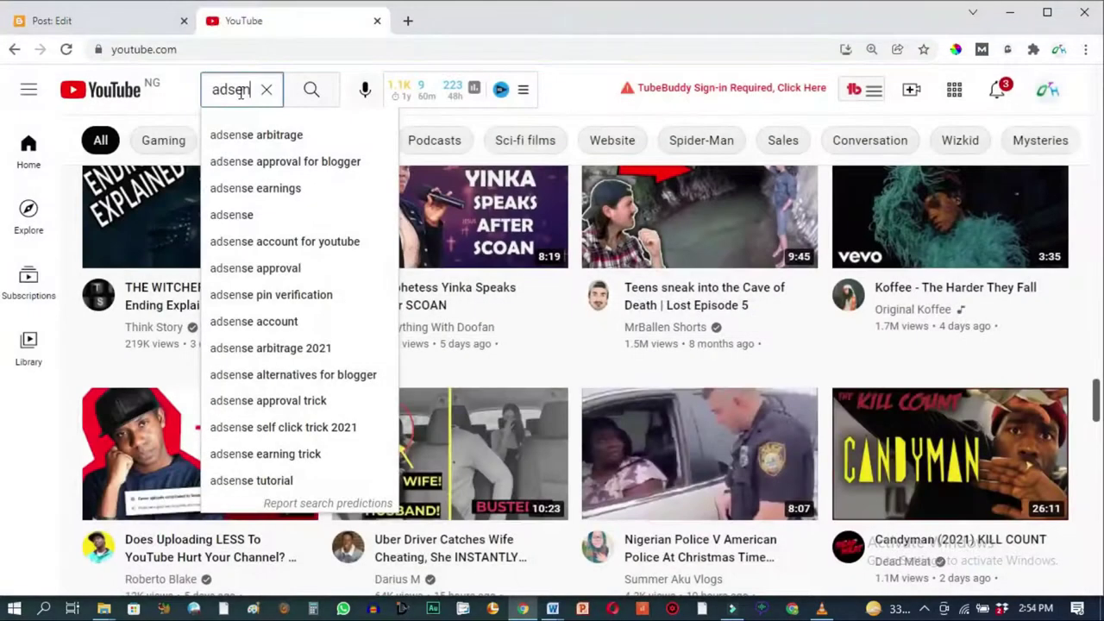
{"action": "type", "text": "se tips"}
{"action": "key", "text": "Return"}
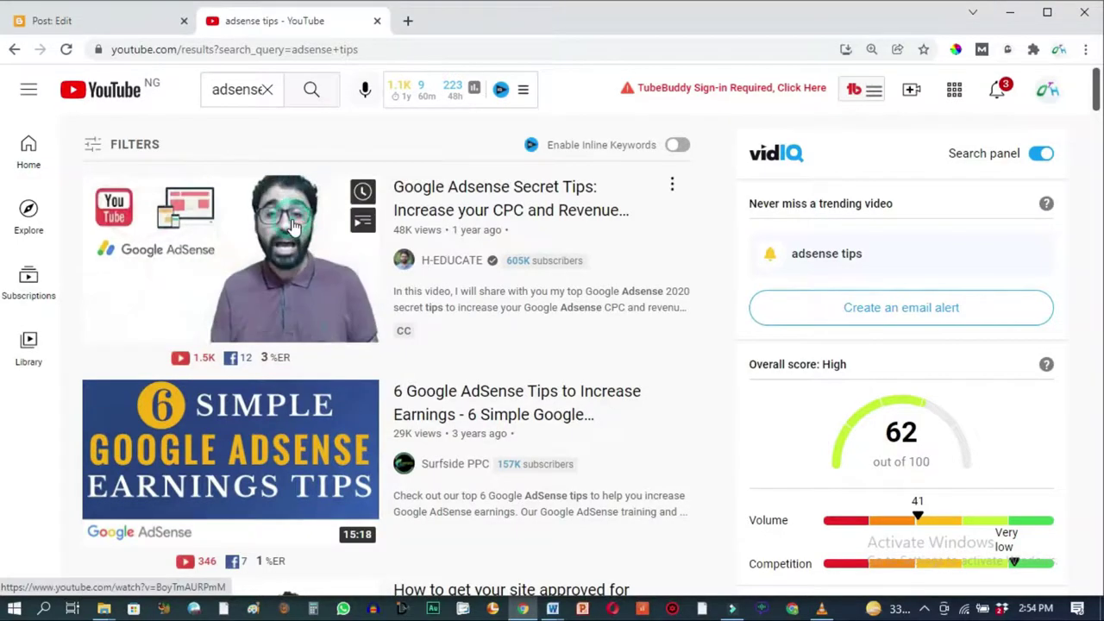
{"action": "left_click", "coordinate": [289, 225]}
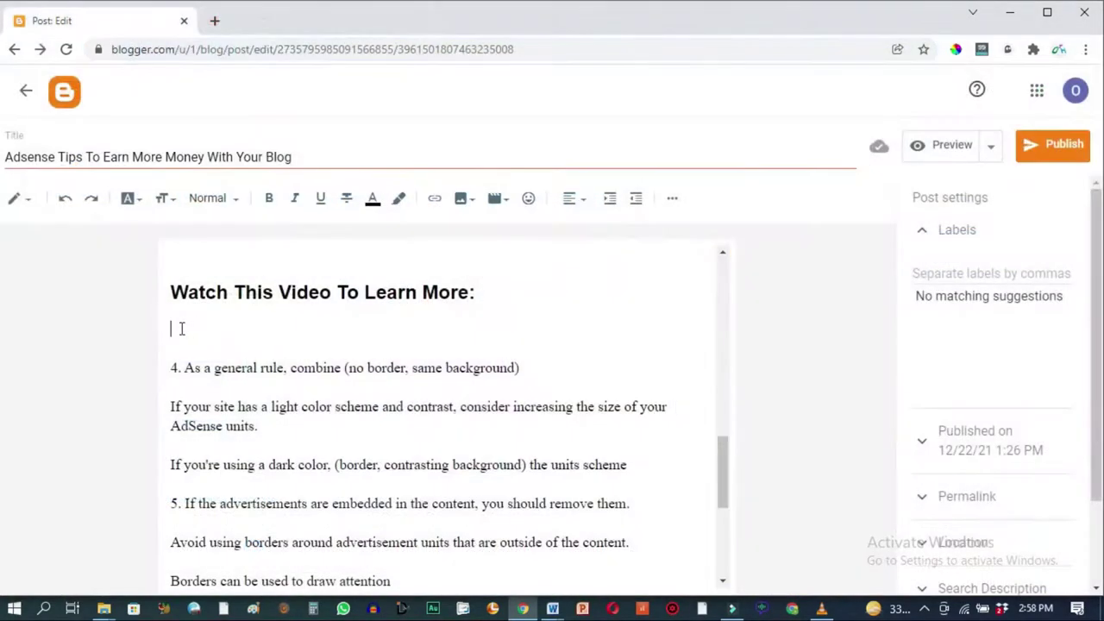
{"action": "left_click", "coordinate": [179, 327]}
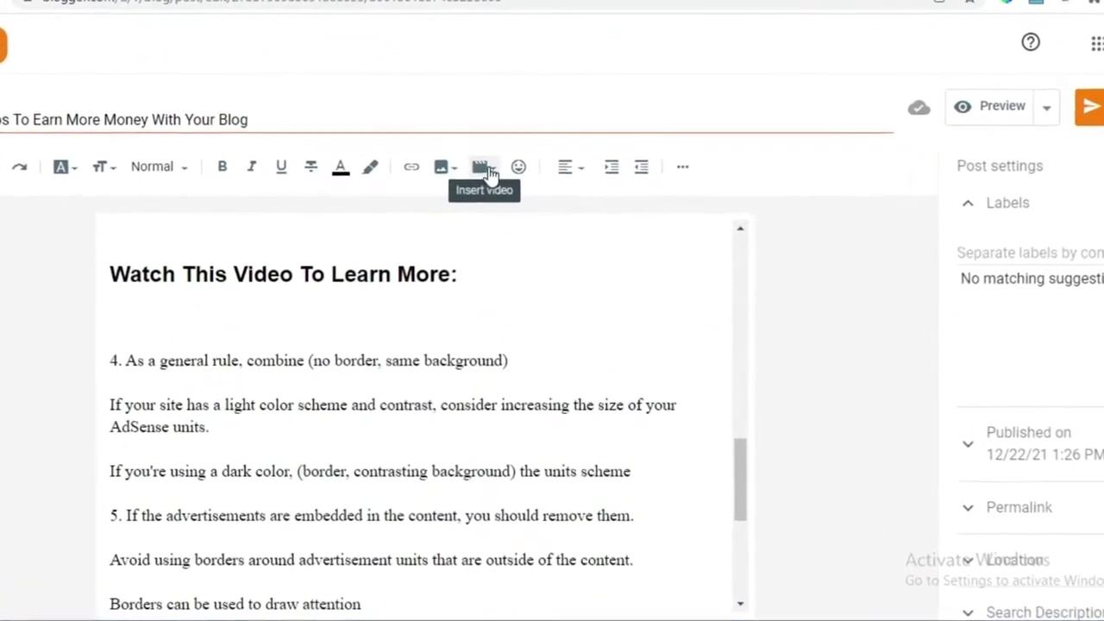
{"action": "left_click", "coordinate": [485, 168]}
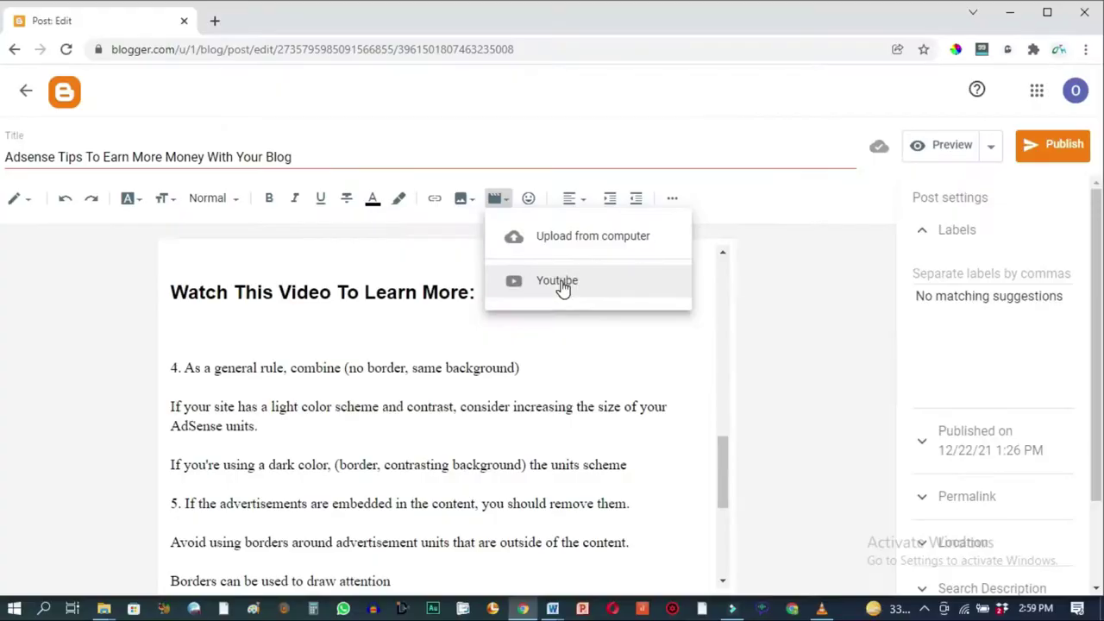
{"action": "left_click", "coordinate": [561, 285]}
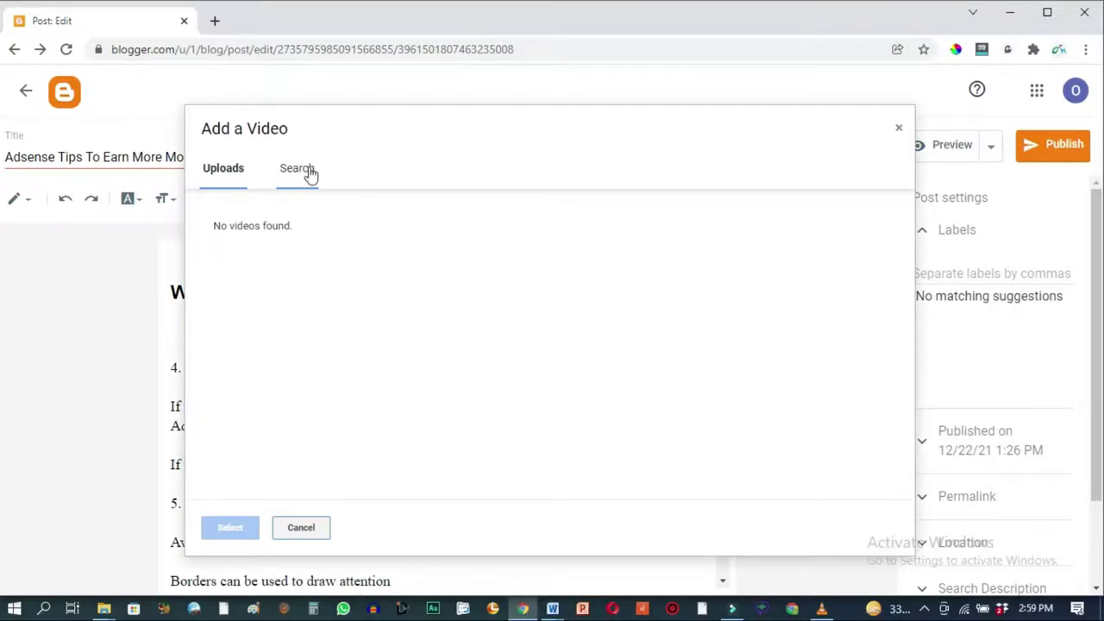
{"action": "left_click", "coordinate": [294, 173]}
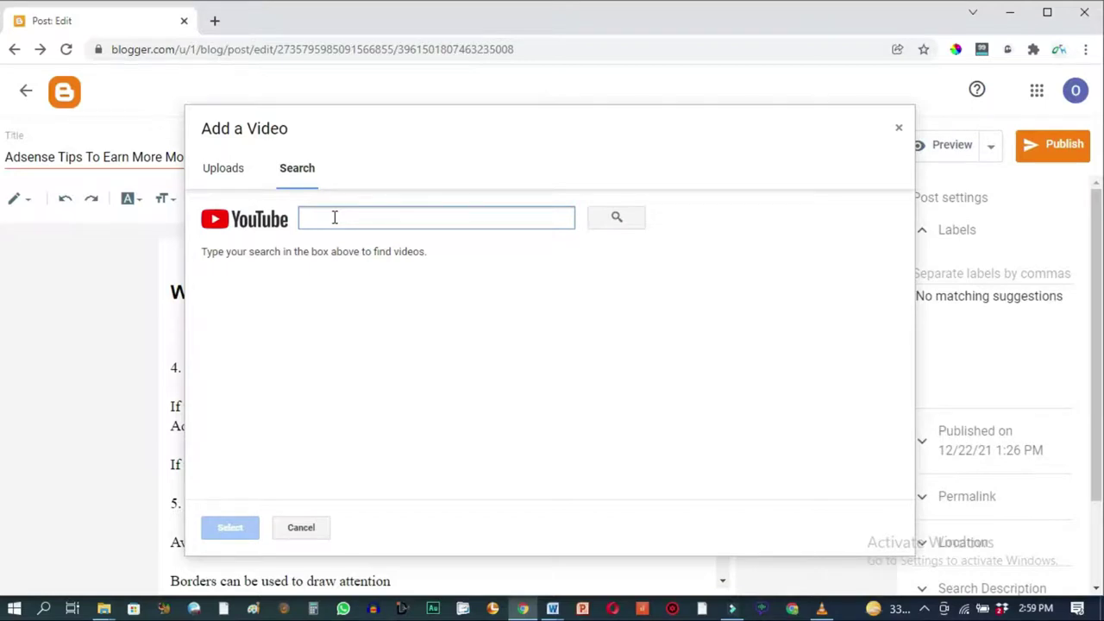
{"action": "type", "text": "https://www.youtube.com/watch?v=BoyTmAURPmM"}
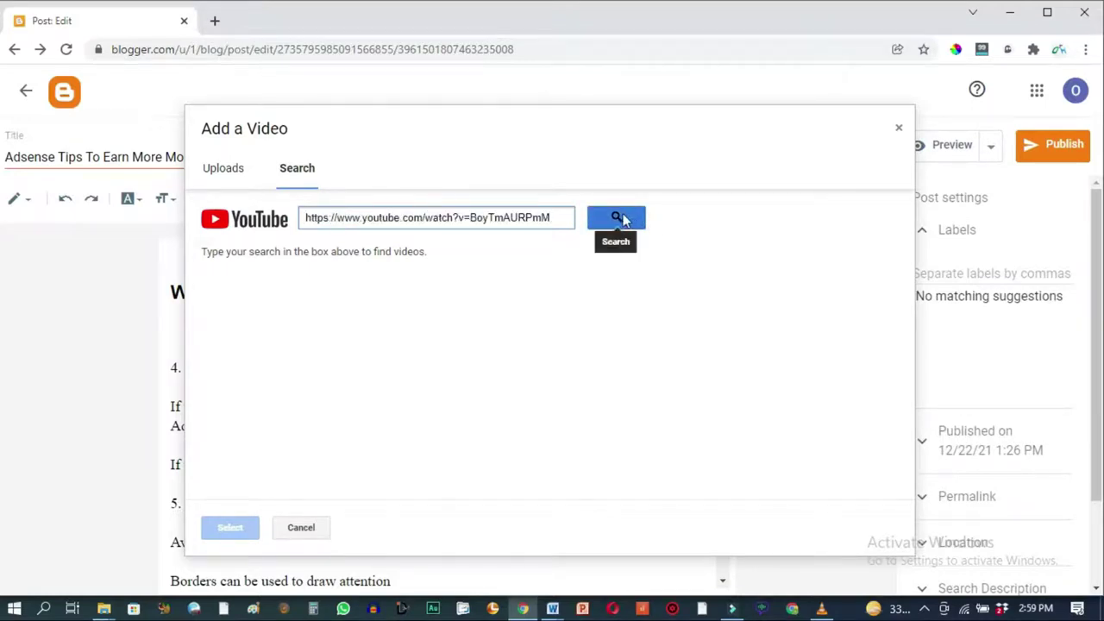
{"action": "left_click", "coordinate": [623, 219]}
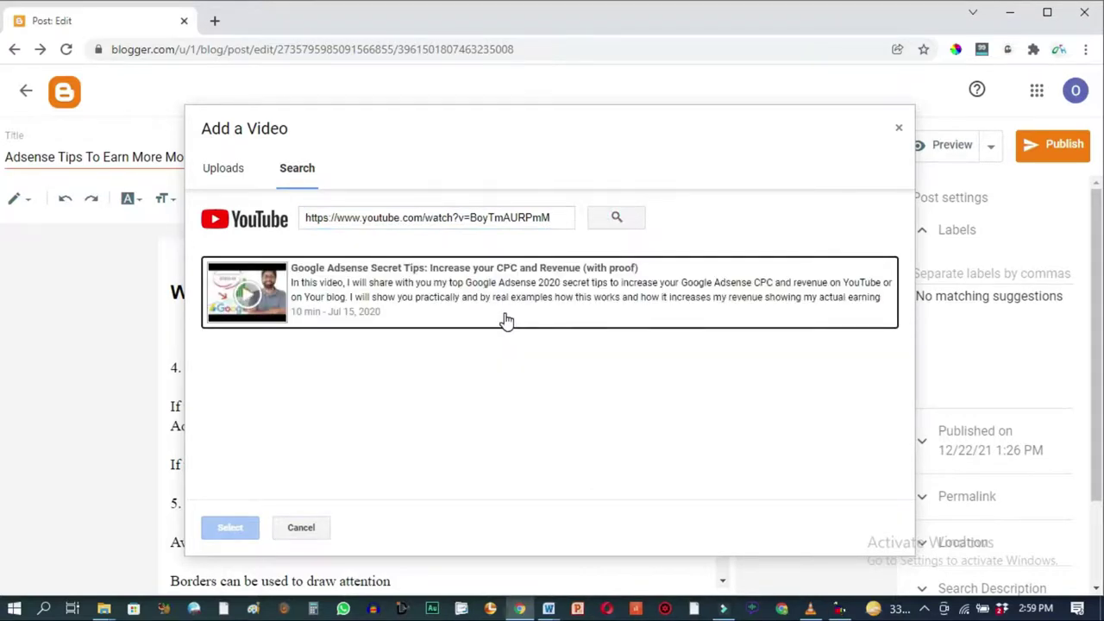
{"action": "left_click", "coordinate": [507, 320]}
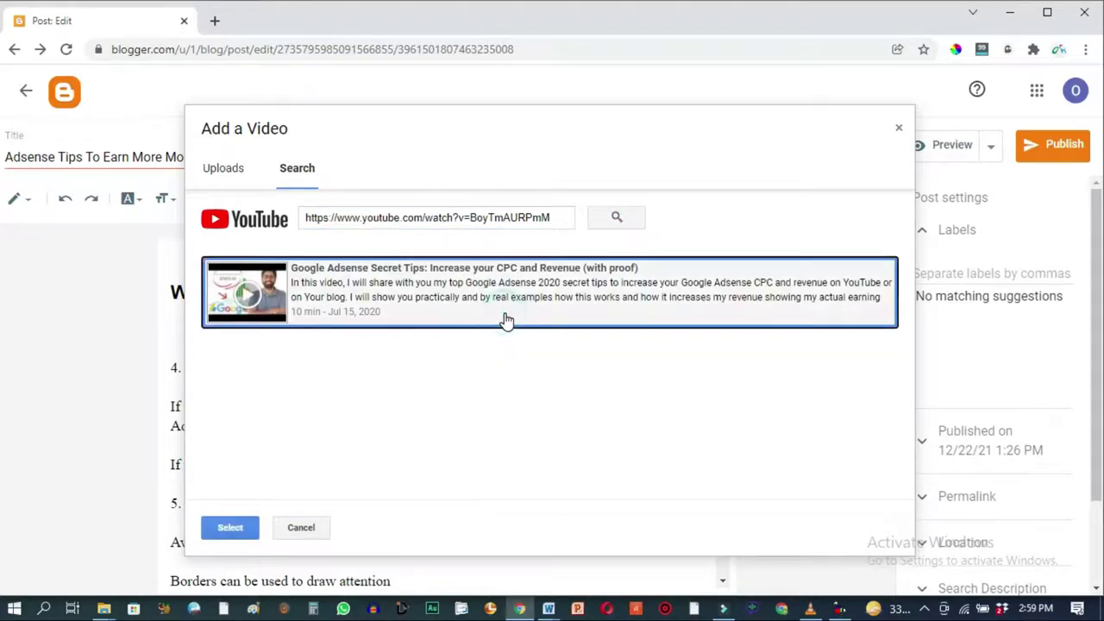
{"action": "left_click", "coordinate": [230, 527]}
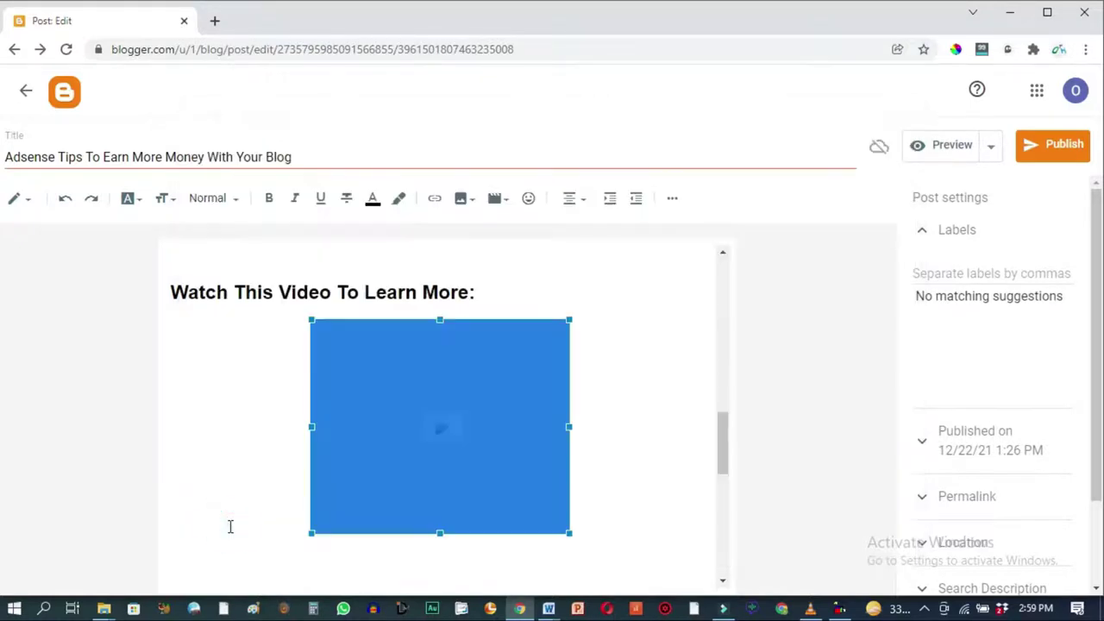
Enlarge the embedded YouTube video in the post and deselect it
{"action": "left_click_drag", "start_coordinate": [568, 533], "coordinate": [607, 526]}
{"action": "left_click_drag", "start_coordinate": [610, 401], "coordinate": [630, 410]}
{"action": "left_click", "coordinate": [806, 256]}
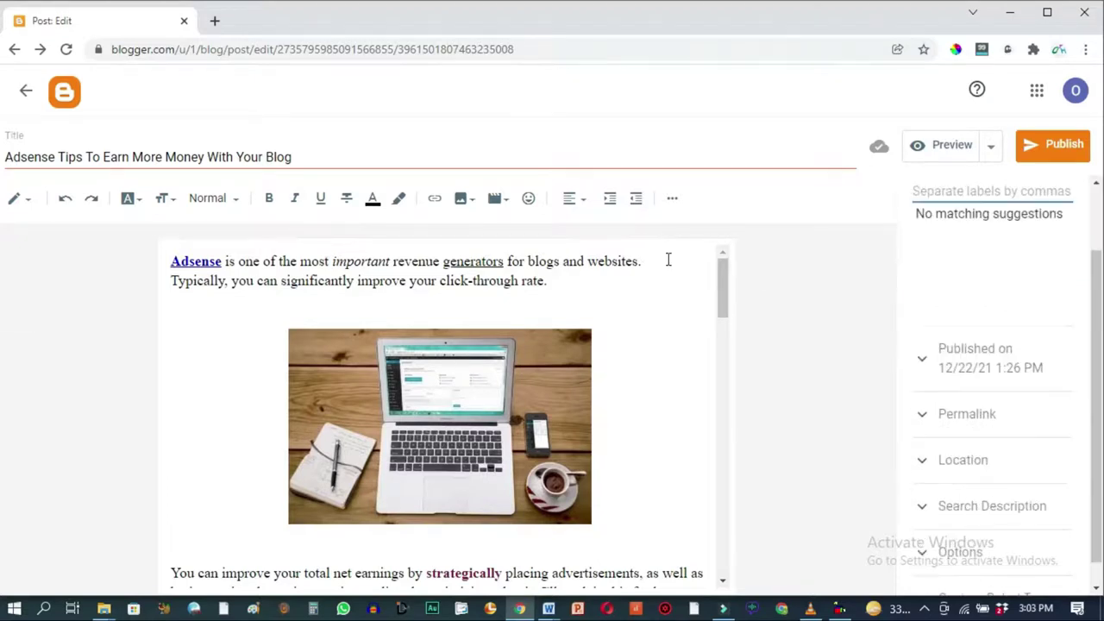
Give the post a custom permalink, adsense-tips-to-earn-more-money-with-your-blog, matching its full title
{"action": "scroll", "coordinate": [1091, 283], "scroll_direction": "down", "scroll_amount": 1}
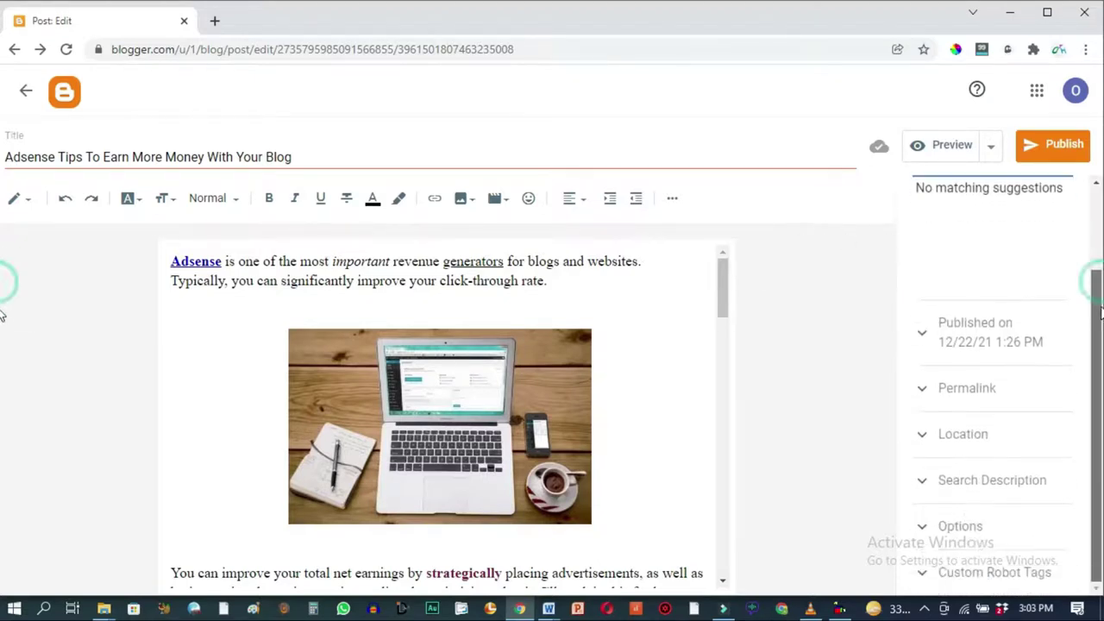
{"action": "left_click", "coordinate": [983, 396]}
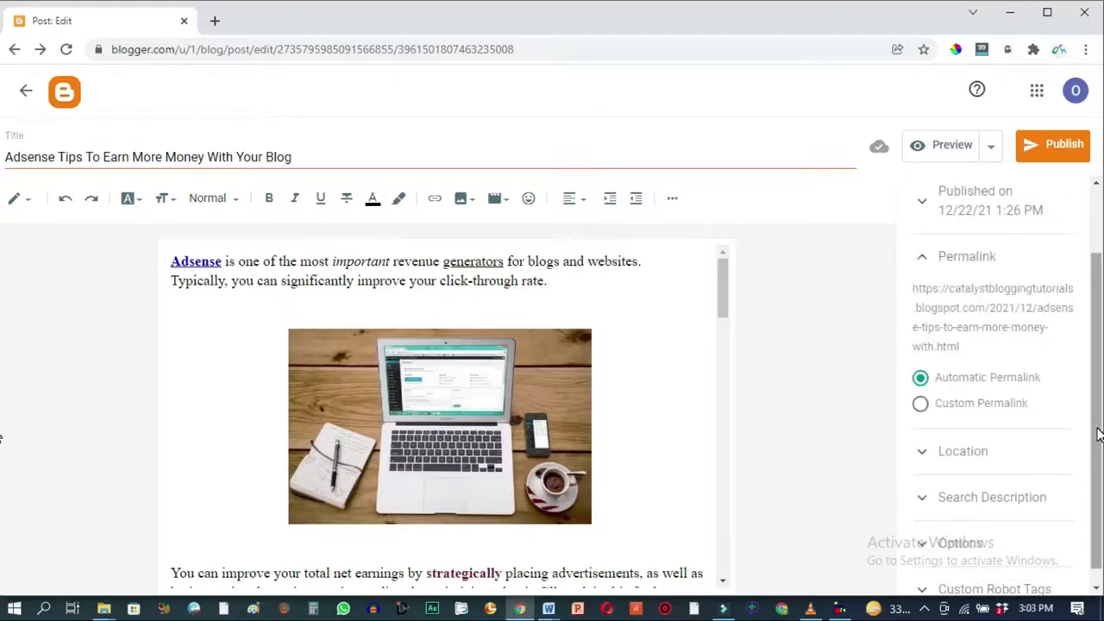
{"action": "left_click_drag", "start_coordinate": [5, 157], "coordinate": [299, 164]}
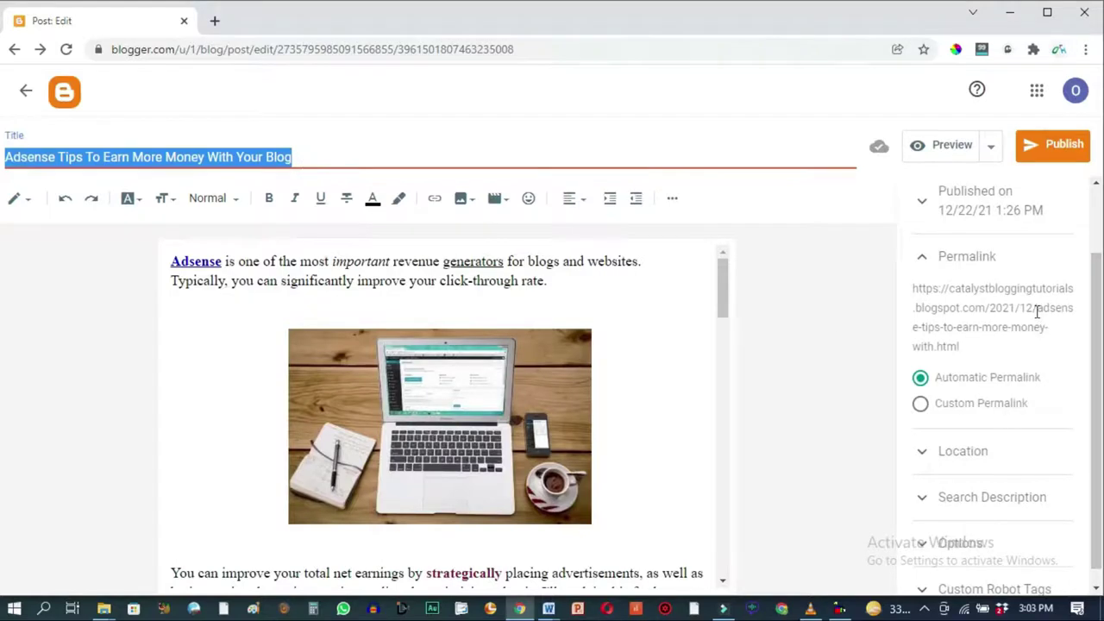
{"action": "left_click", "coordinate": [754, 162]}
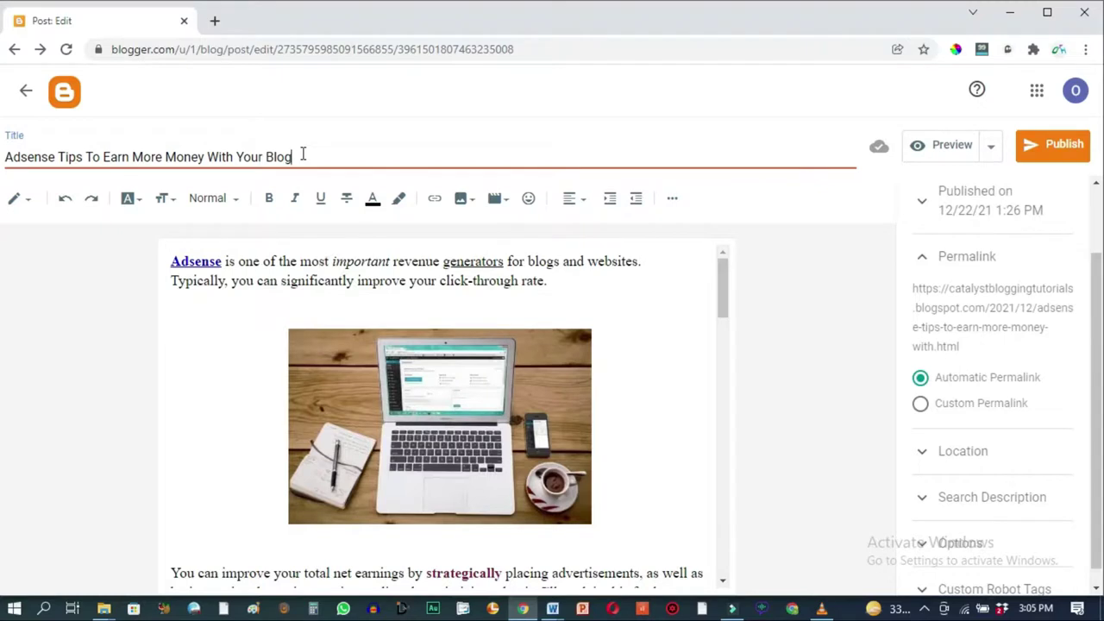
{"action": "left_click", "coordinate": [922, 405]}
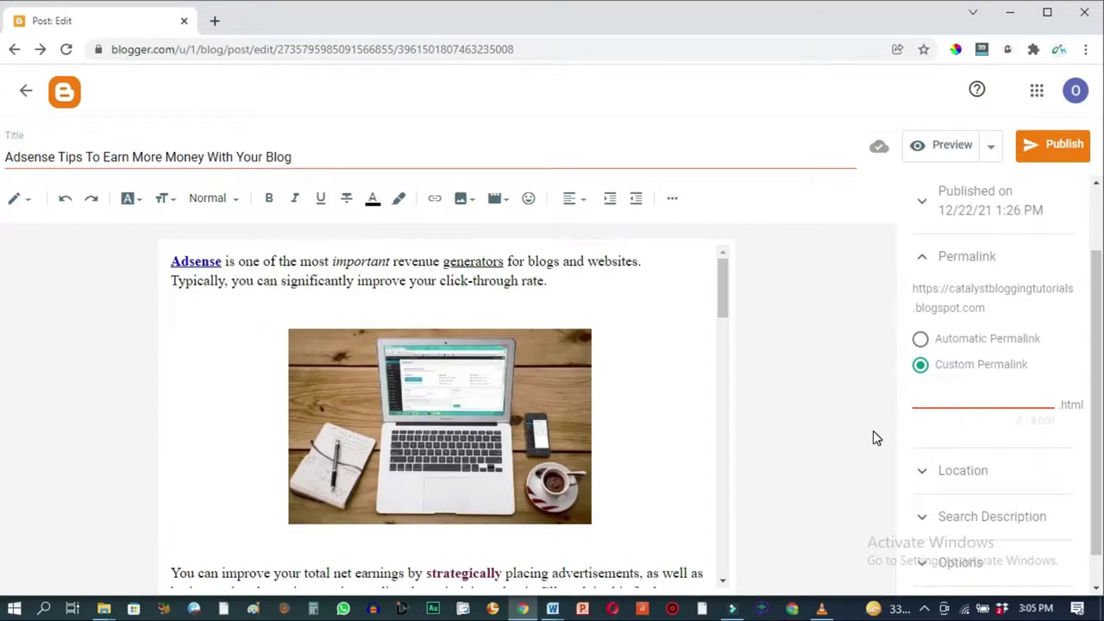
{"action": "type", "text": "adsense-"}
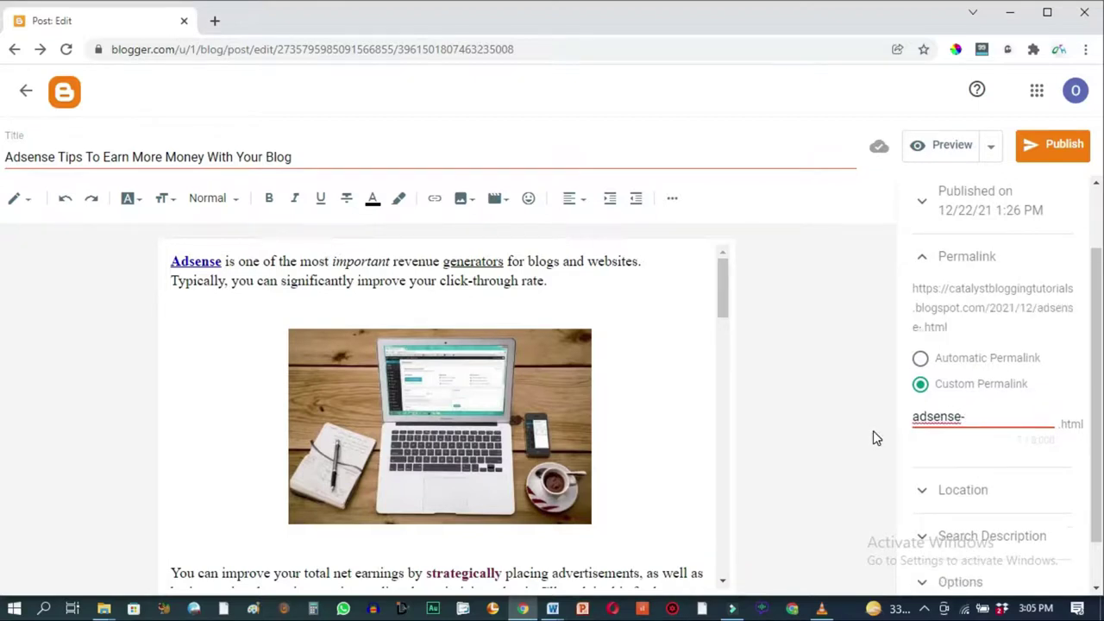
{"action": "type", "text": "tips-t"}
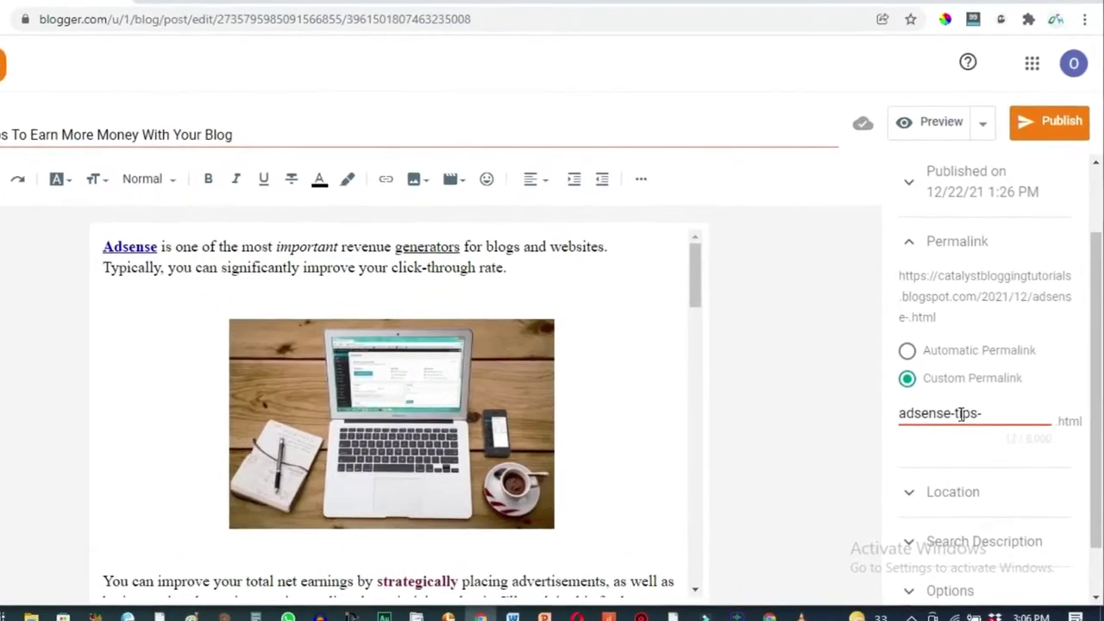
{"action": "type", "text": "o-ea"}
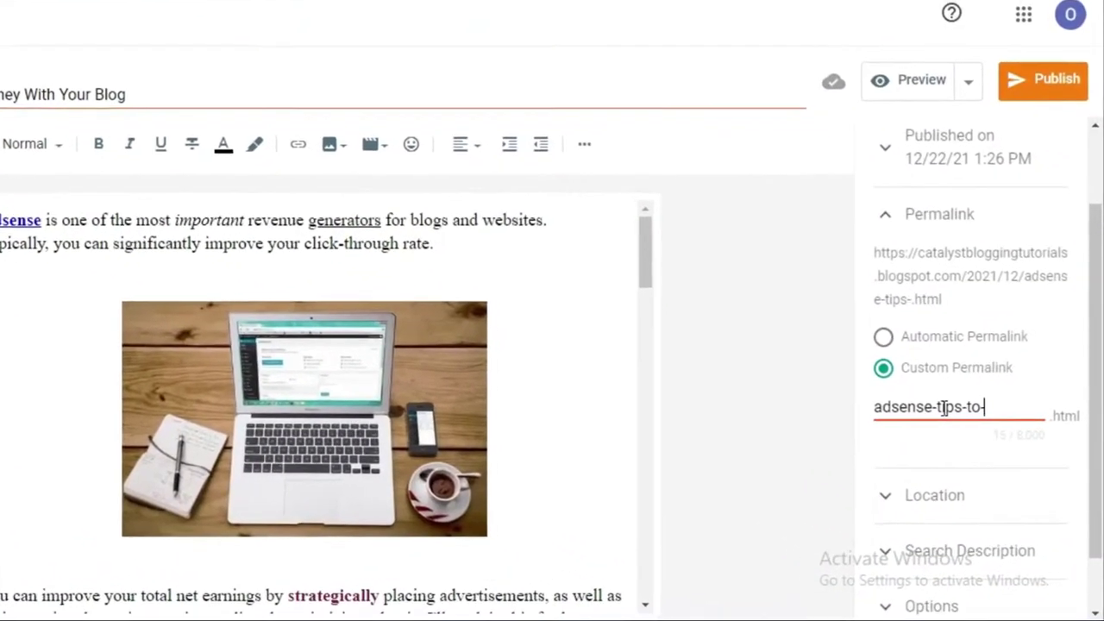
{"action": "type", "text": "rn-m"}
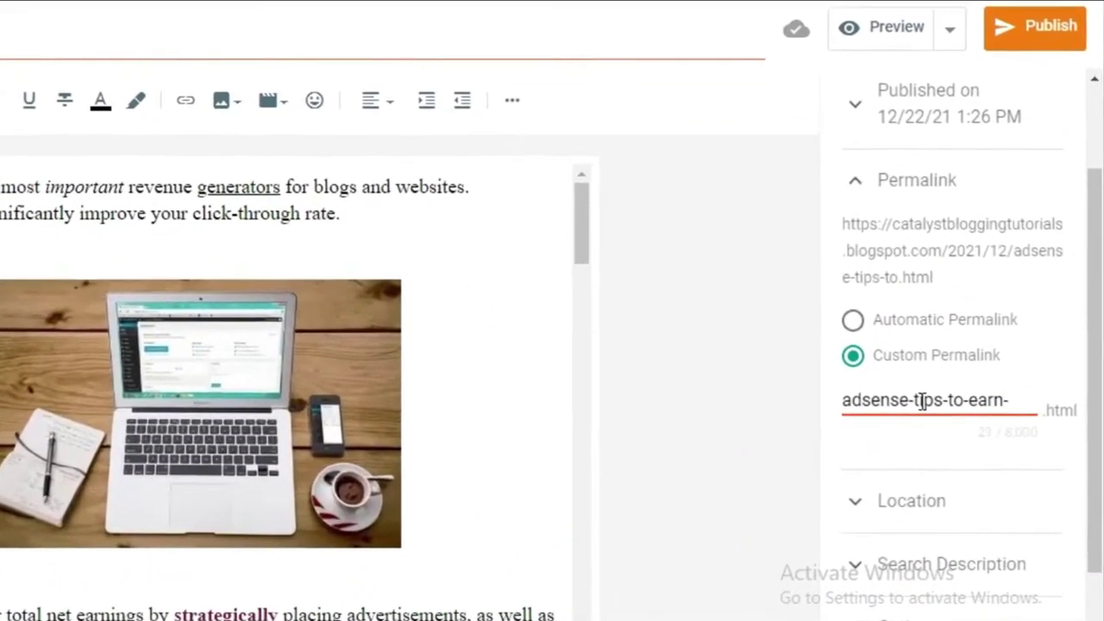
{"action": "type", "text": "ore-money-with-your"}
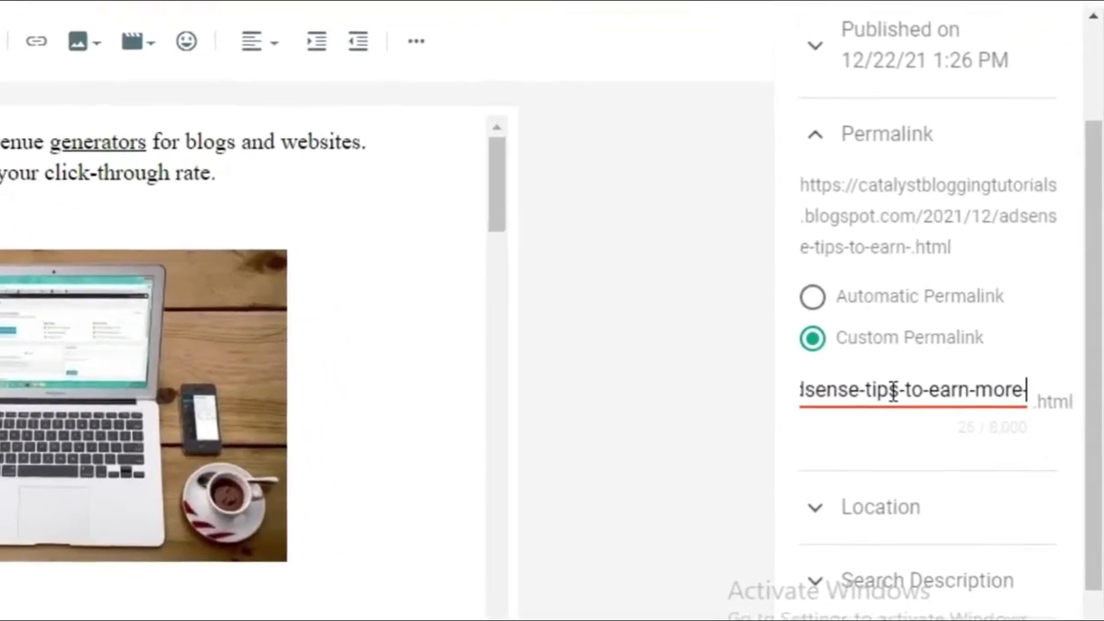
{"action": "type", "text": "-blog"}
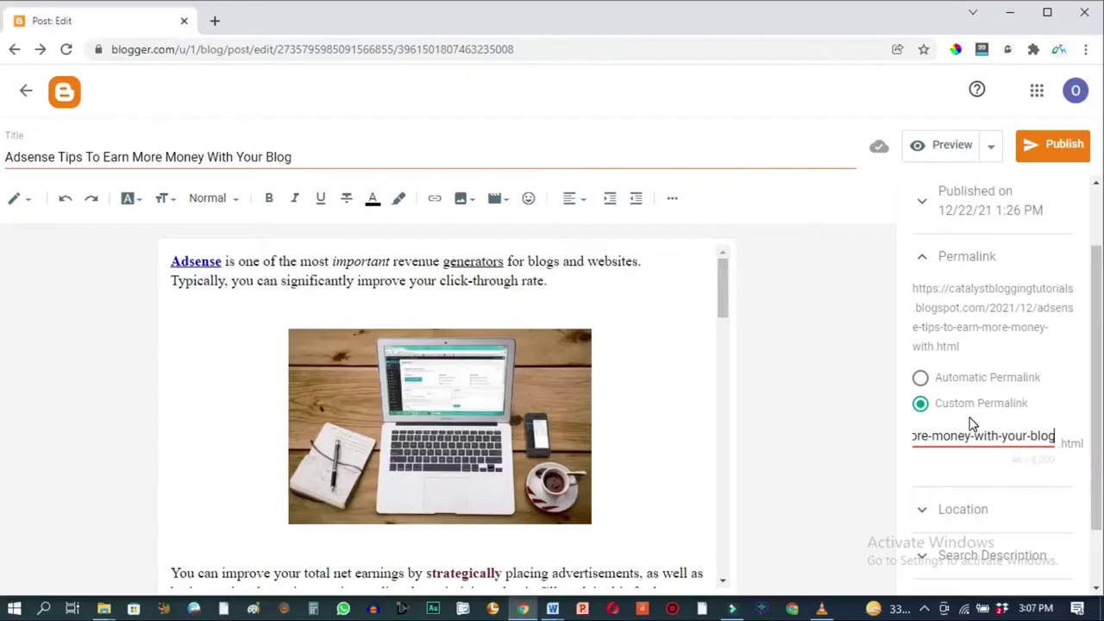
{"action": "left_click_drag", "start_coordinate": [1054, 436], "coordinate": [940, 437]}
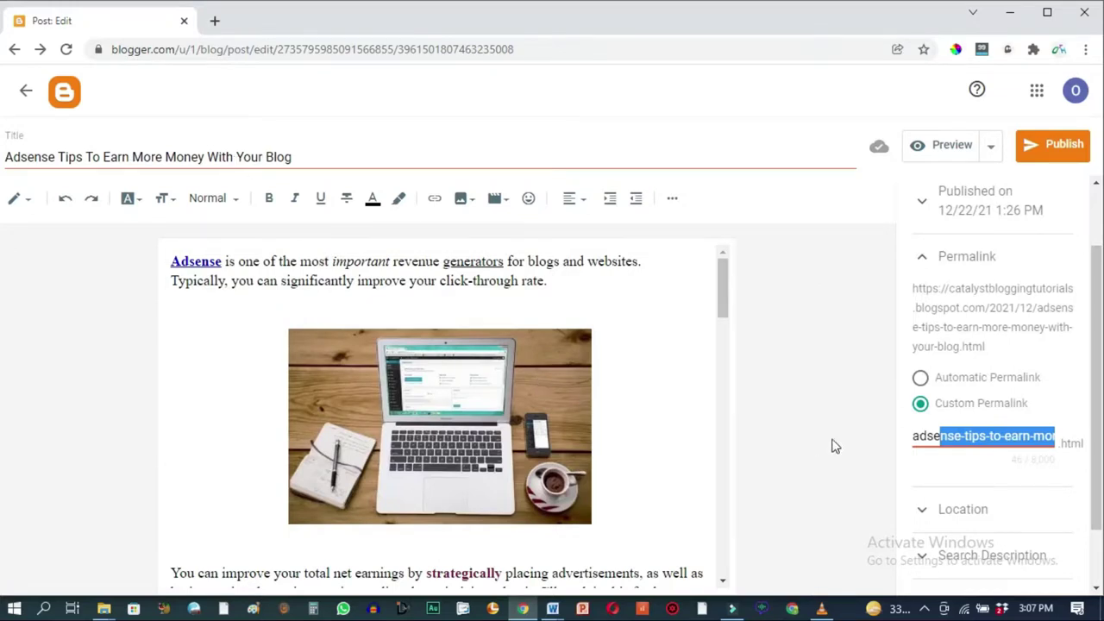
{"action": "left_click", "coordinate": [915, 442]}
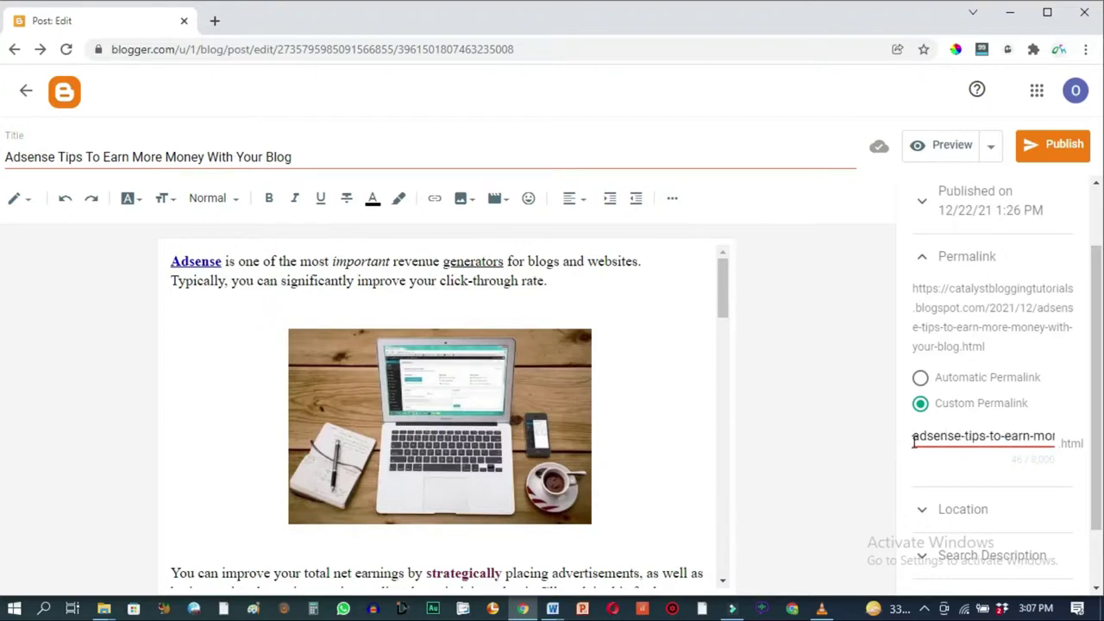
{"action": "left_click_drag", "start_coordinate": [915, 440], "coordinate": [1091, 402]}
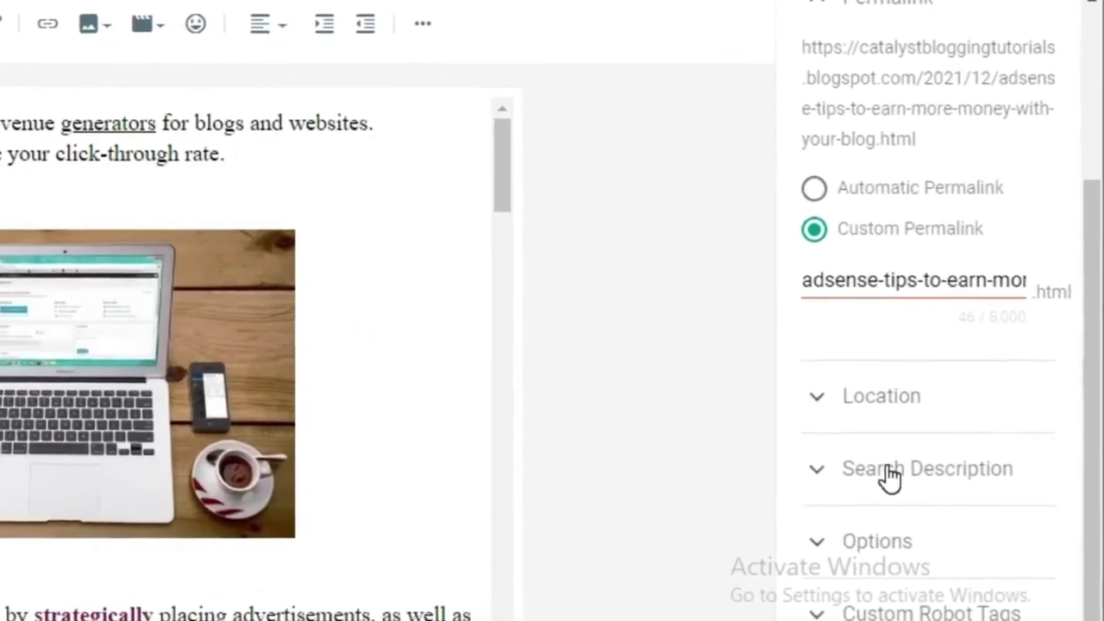
Fill the post's search description with a copy of its title, "Adsense Tips To Earn More Money With Your Blog"
{"action": "left_click", "coordinate": [938, 477]}
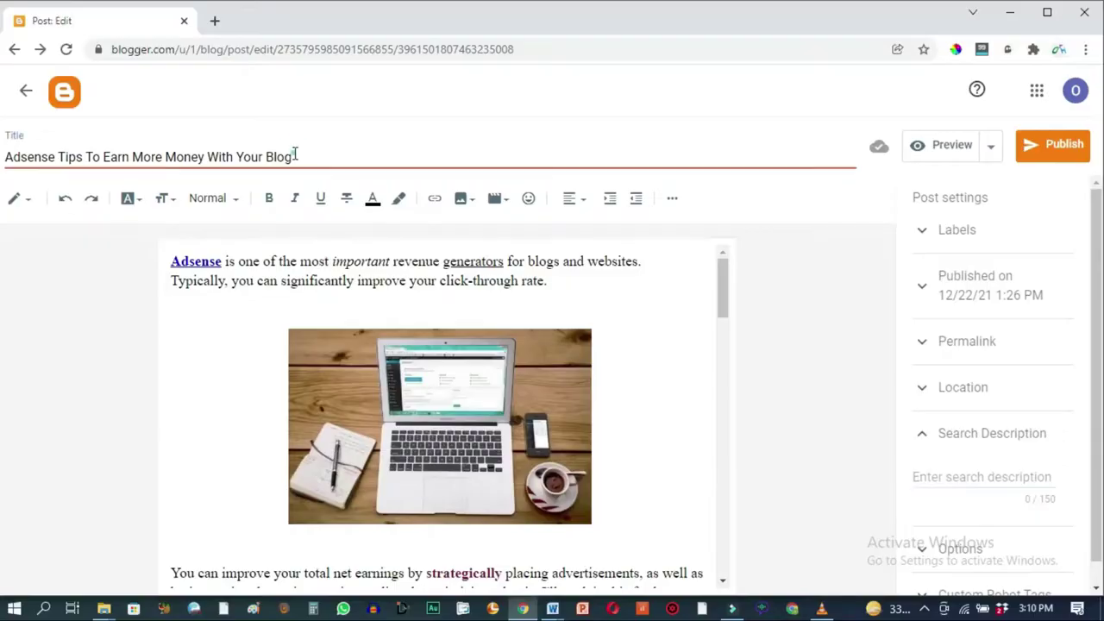
{"action": "left_click_drag", "start_coordinate": [295, 155], "coordinate": [5, 172]}
{"action": "right_click", "coordinate": [24, 161]}
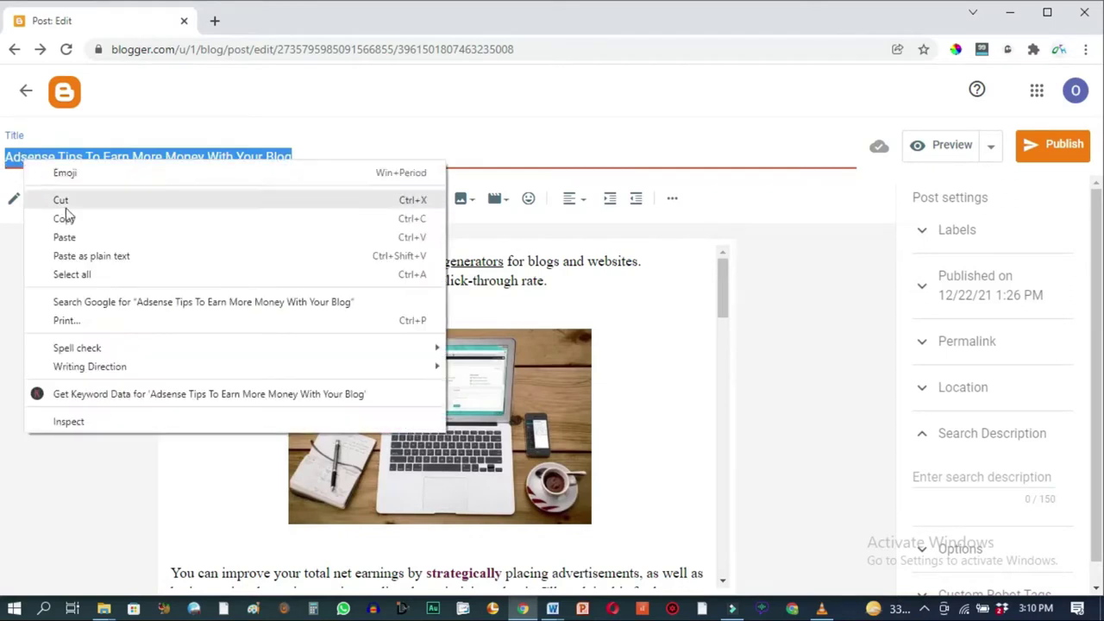
{"action": "left_click", "coordinate": [65, 218]}
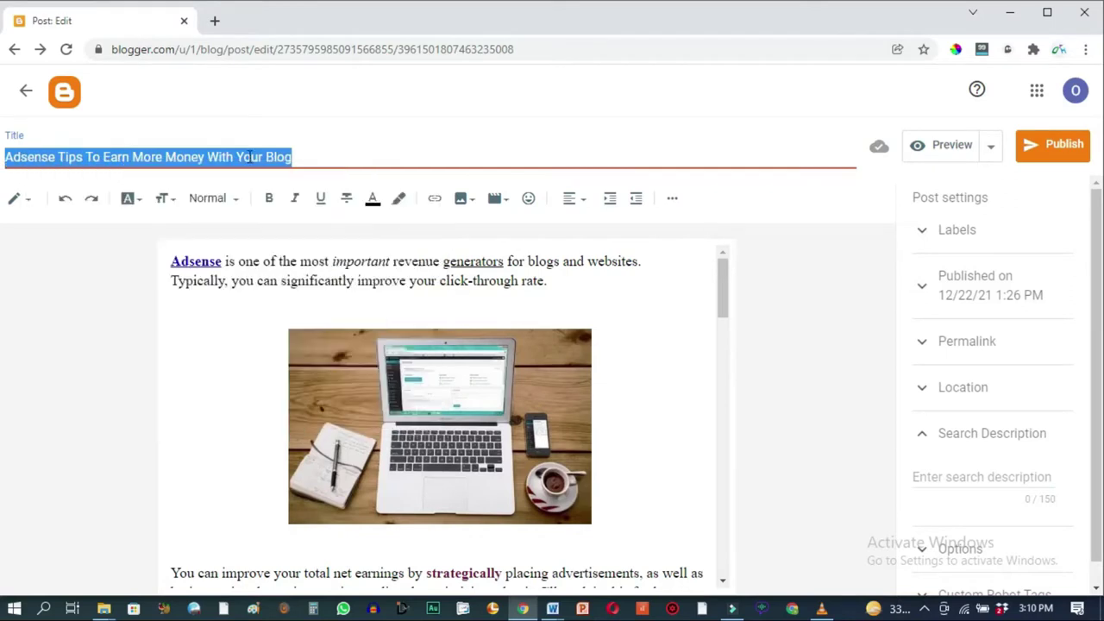
{"action": "left_click", "coordinate": [940, 475]}
{"action": "key", "text": "ctrl+v"}
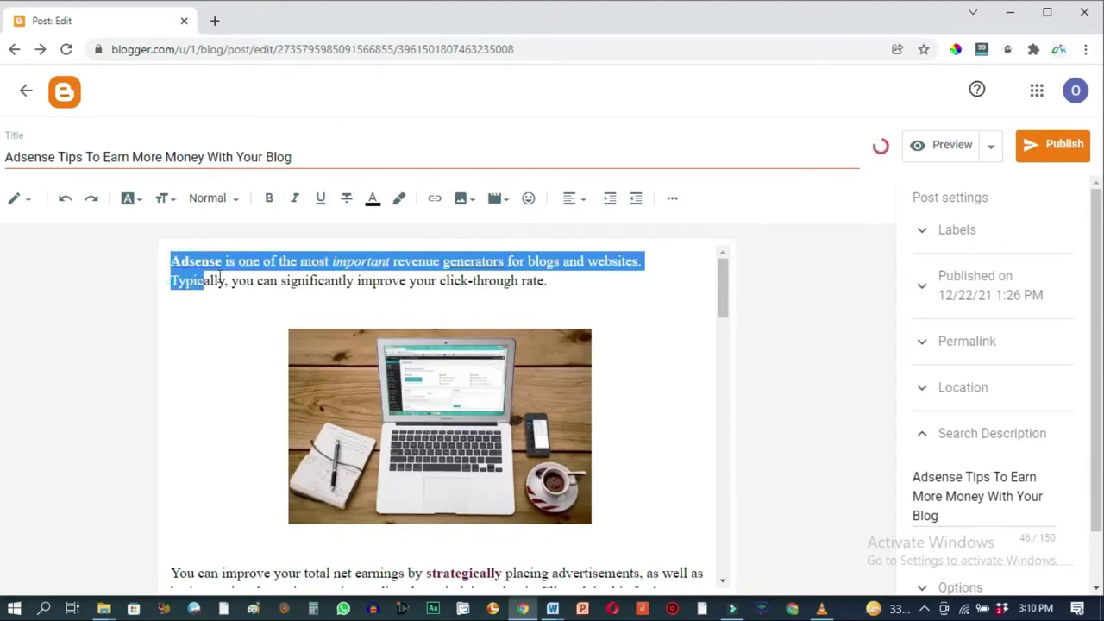
Append a copy of the post's two opening sentences to the search description, separated from the title text by dots
{"action": "left_click_drag", "start_coordinate": [408, 287], "coordinate": [529, 284]}
{"action": "right_click", "coordinate": [529, 281]}
{"action": "left_click", "coordinate": [561, 337]}
{"action": "left_click", "coordinate": [937, 517]}
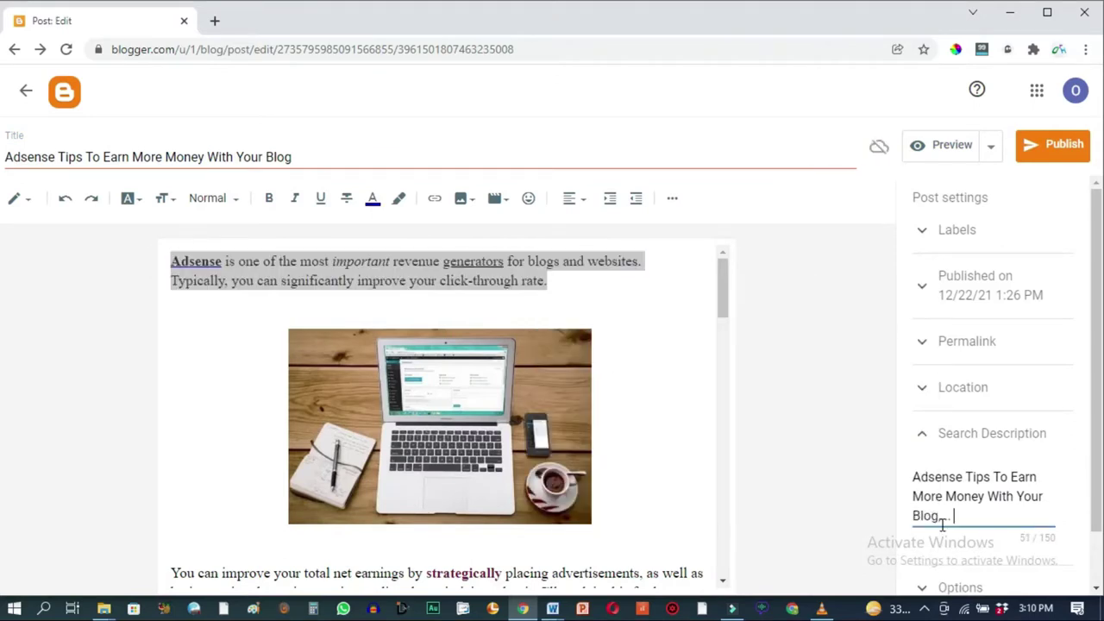
{"action": "key", "text": "ctrl+v"}
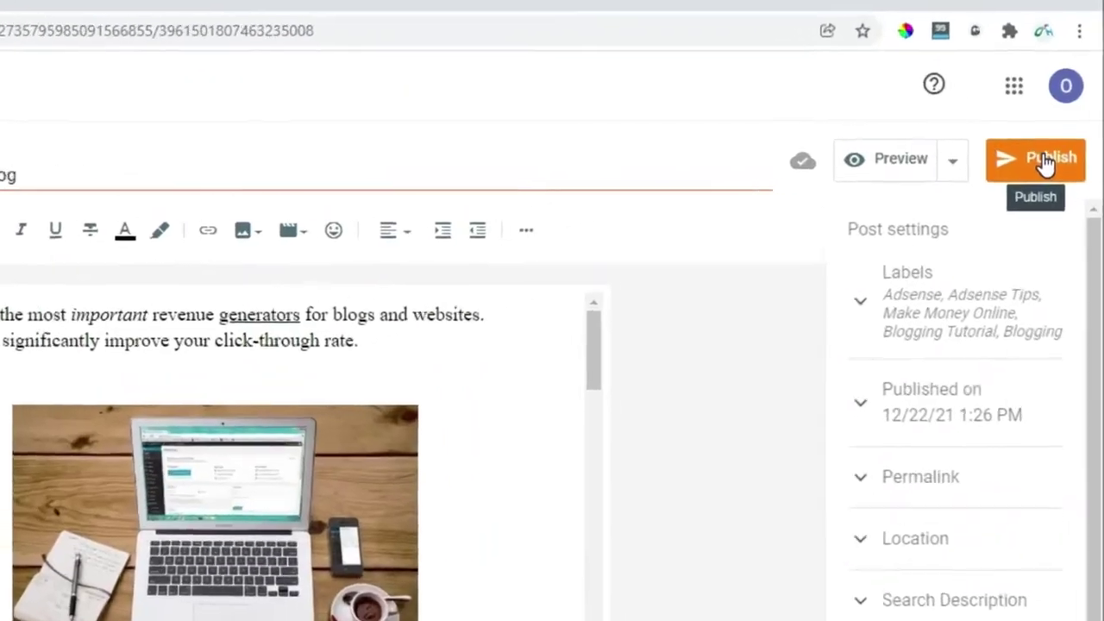
Publish the finished Adsense tips post to the blog
{"action": "left_click", "coordinate": [1060, 148]}
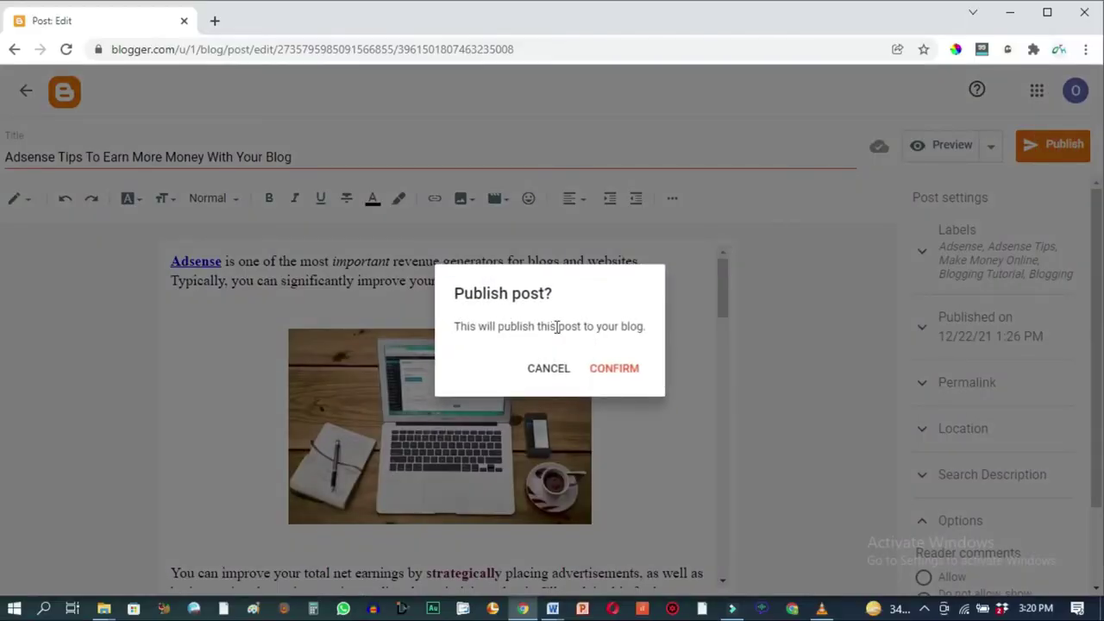